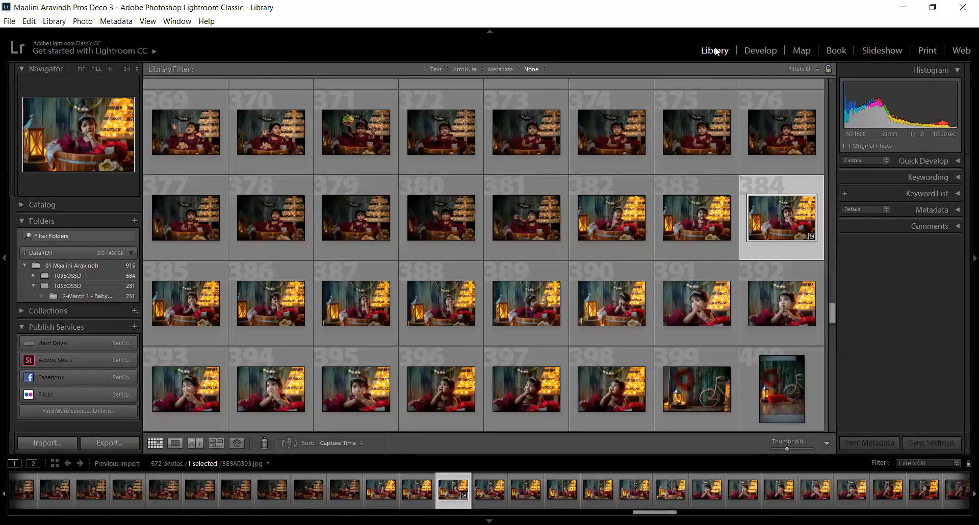
click(759, 50)
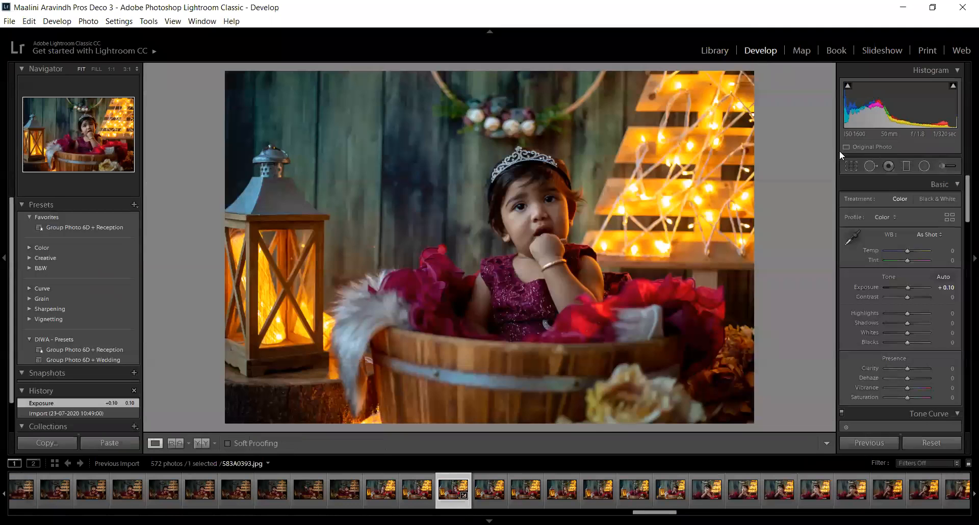
click(714, 51)
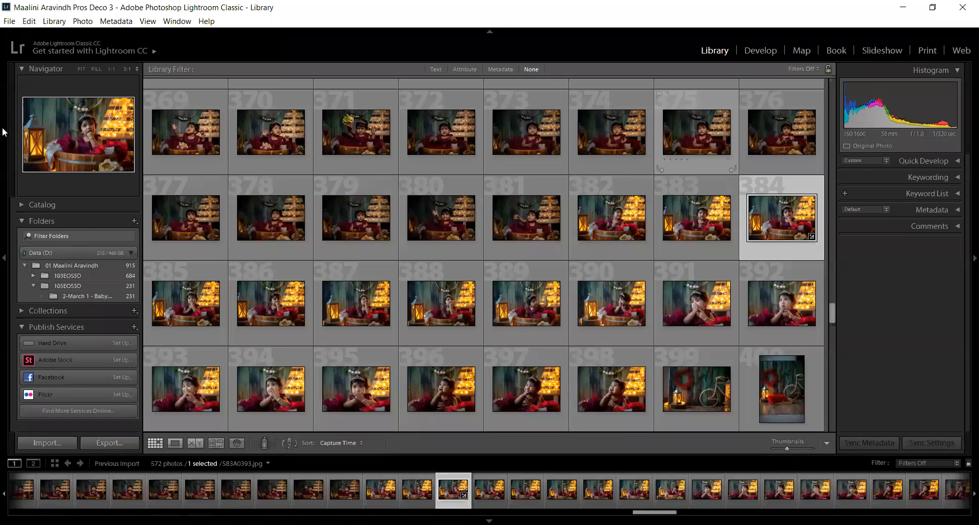
click(52, 442)
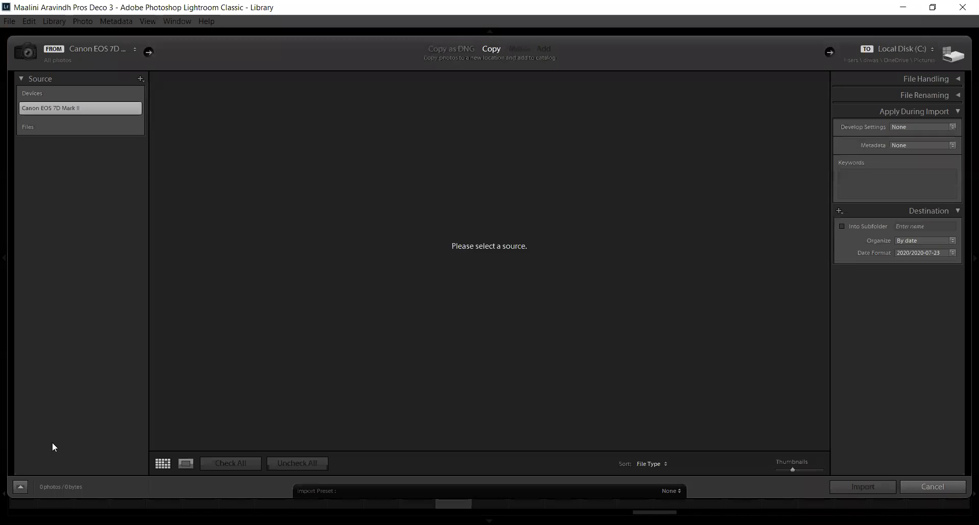
click(927, 488)
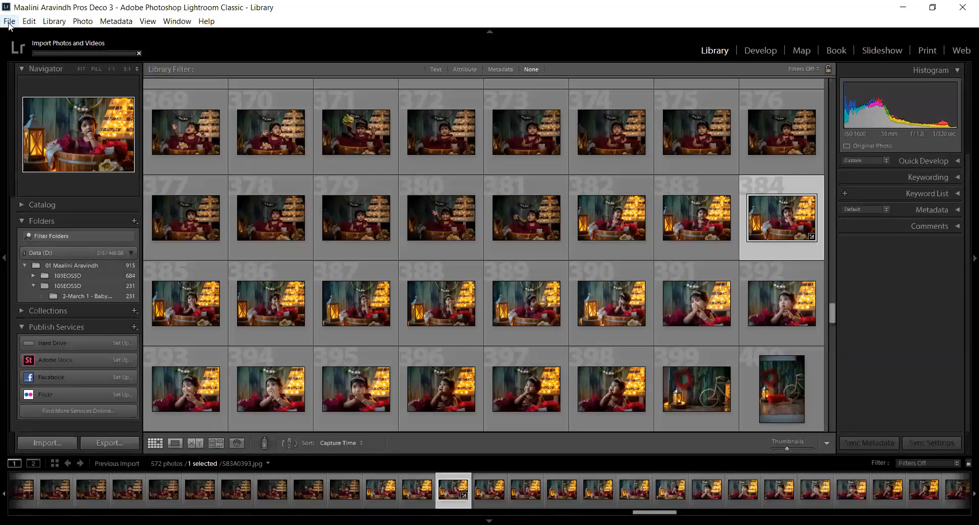
Step: Start a photo import and choose the Lightroom folder on New Volume (E:) as the source
click(10, 22)
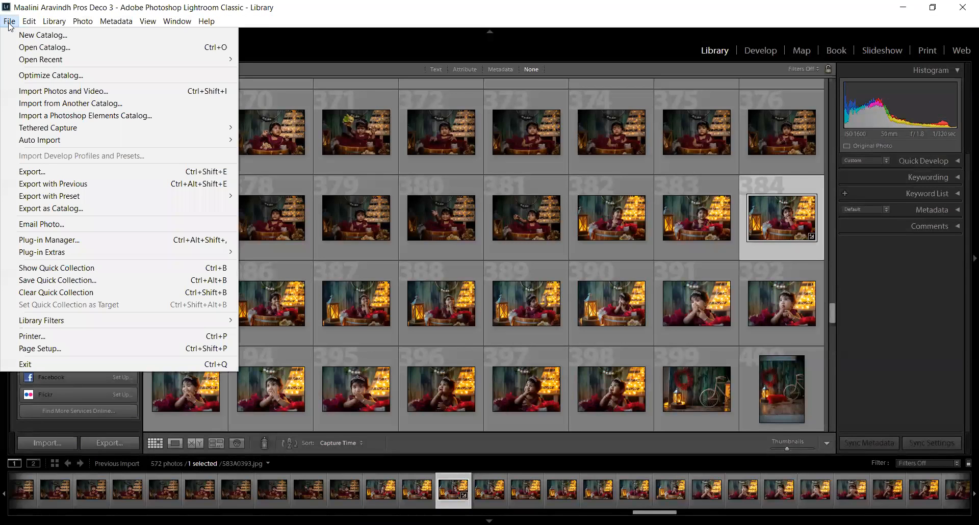
click(37, 92)
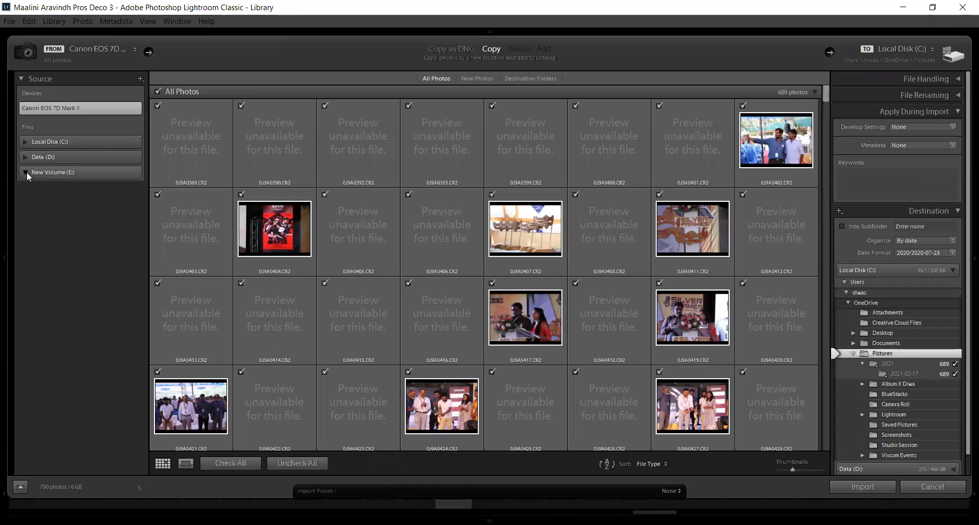
click(26, 172)
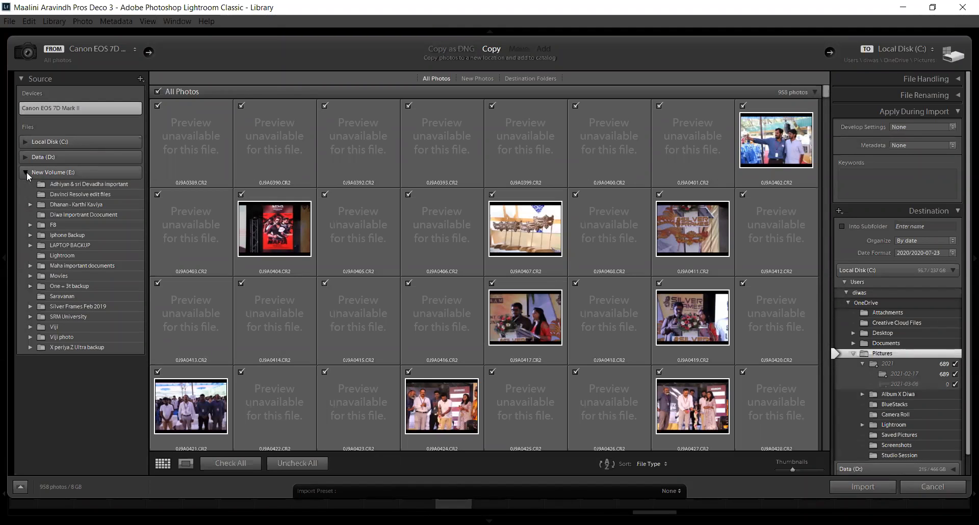
click(53, 255)
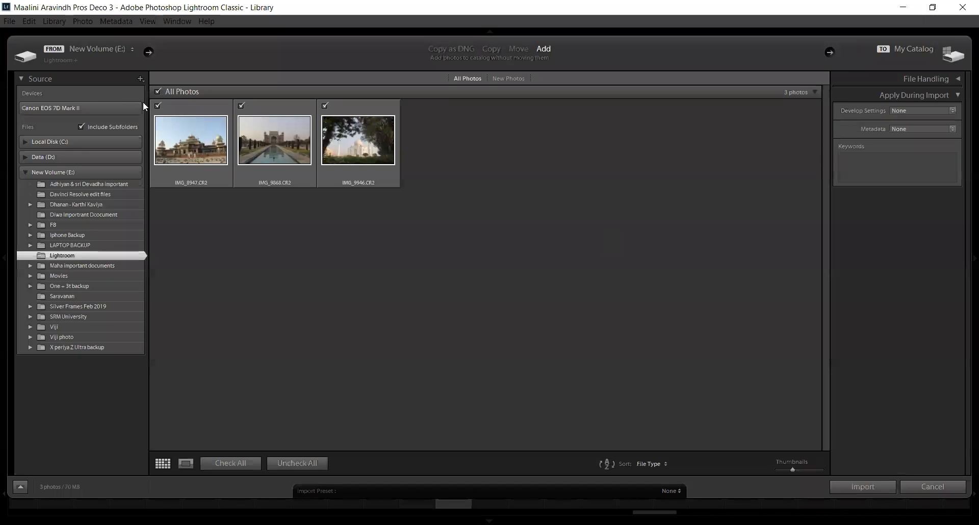
click(158, 106)
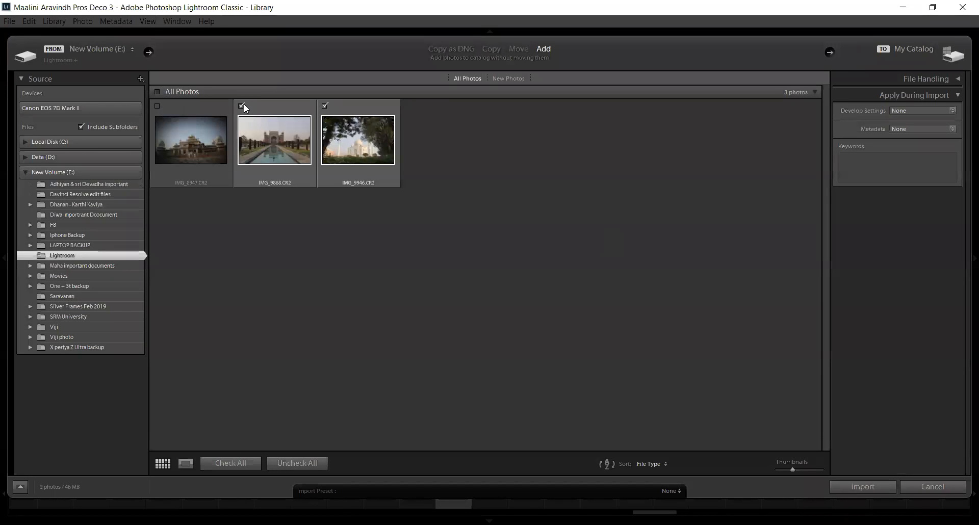
click(241, 107)
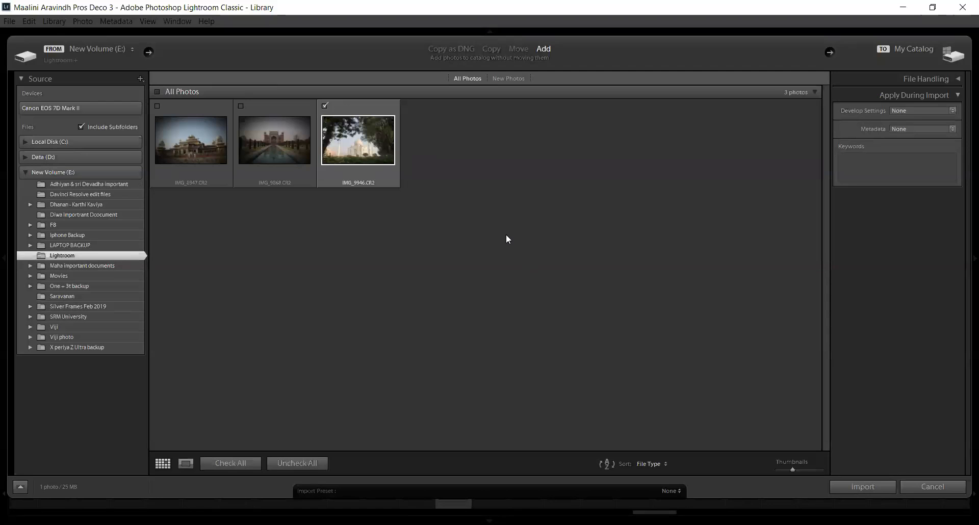
click(158, 106)
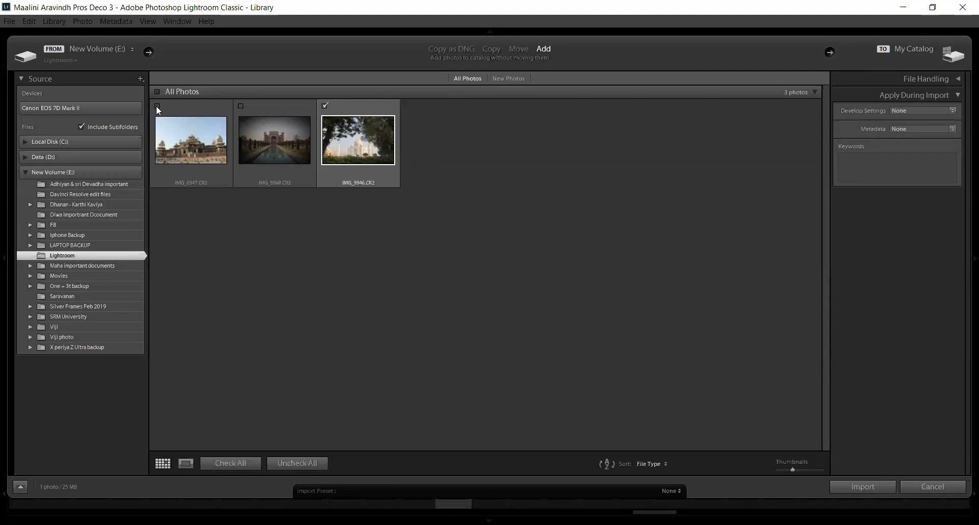
click(241, 107)
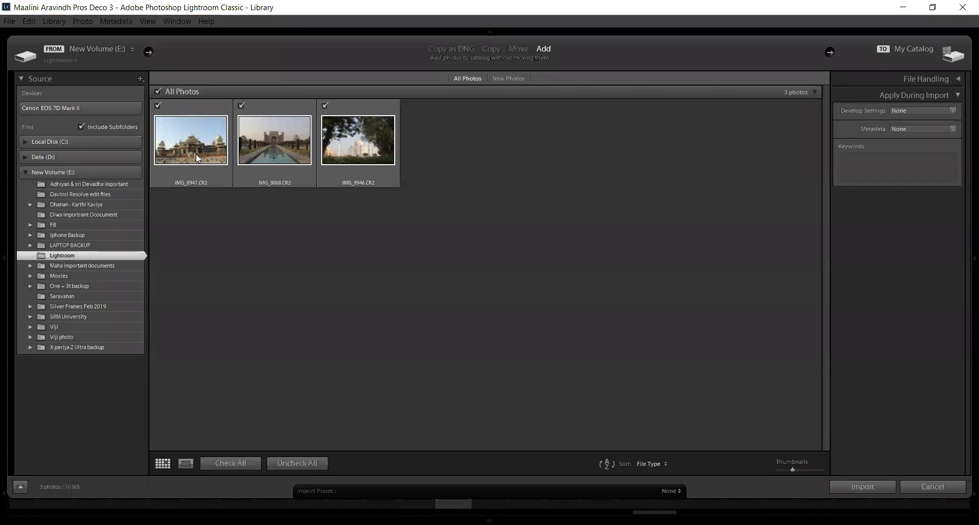
Step: Import the three checked photos into the catalog and display the Lightroom folder on New Volume (E:)
click(871, 491)
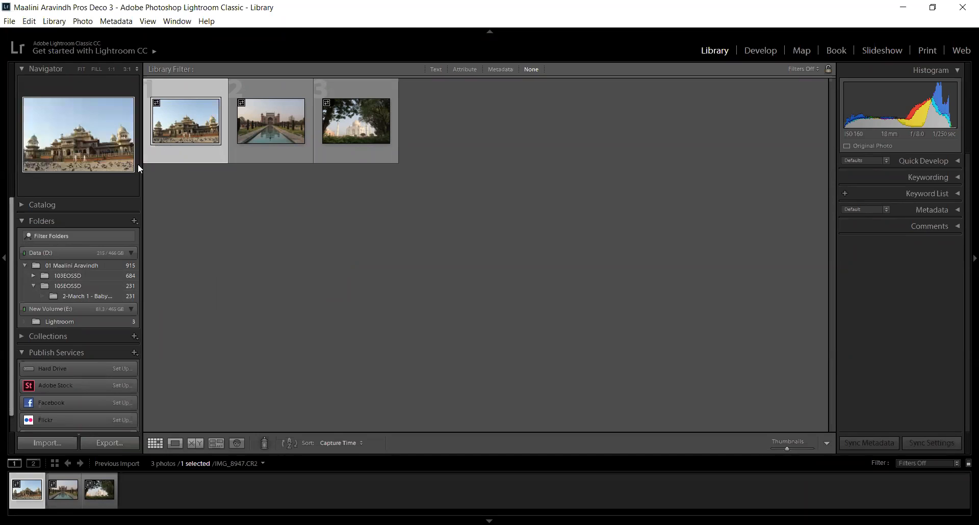
scroll(101, 274, down, 1)
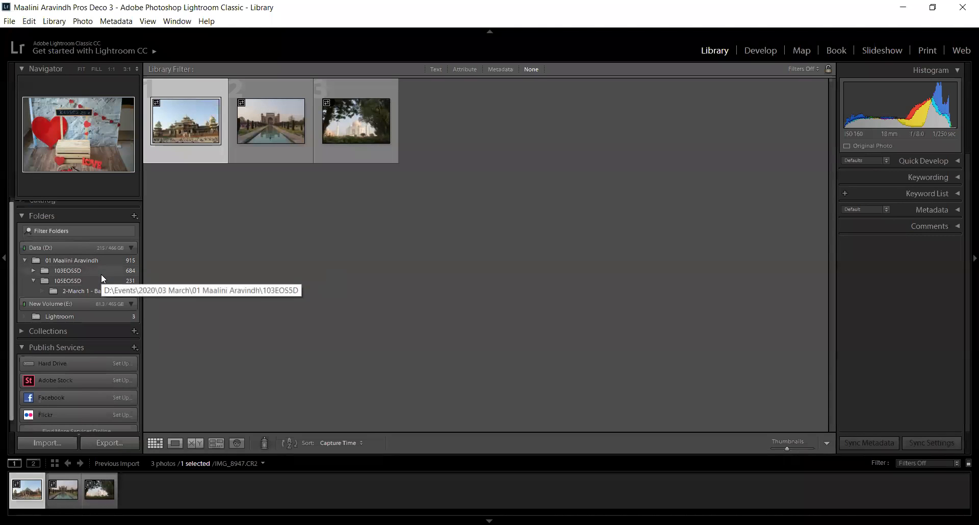
click(48, 318)
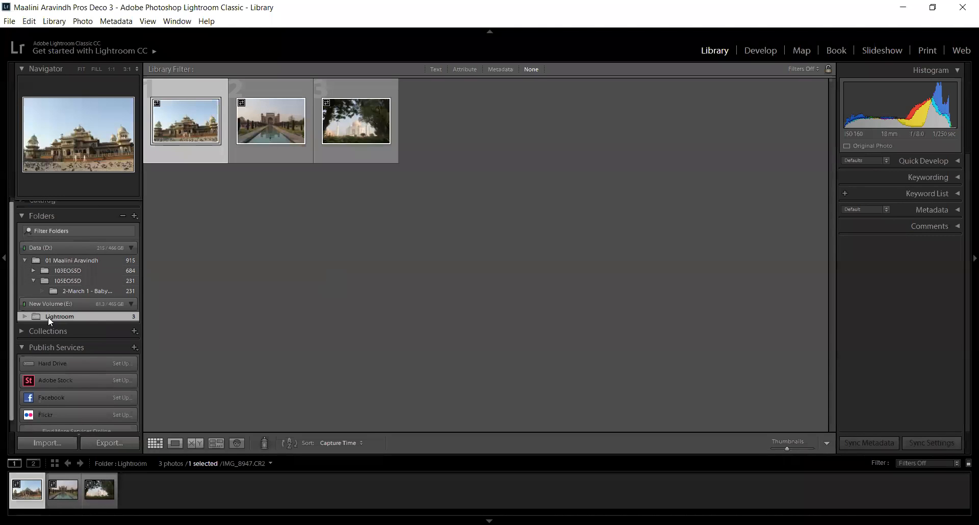
Step: Expand the collections list and view the imported photos enlarged one by one, from IMG_9946.CR2 back to IMG_8947.CR2
click(22, 331)
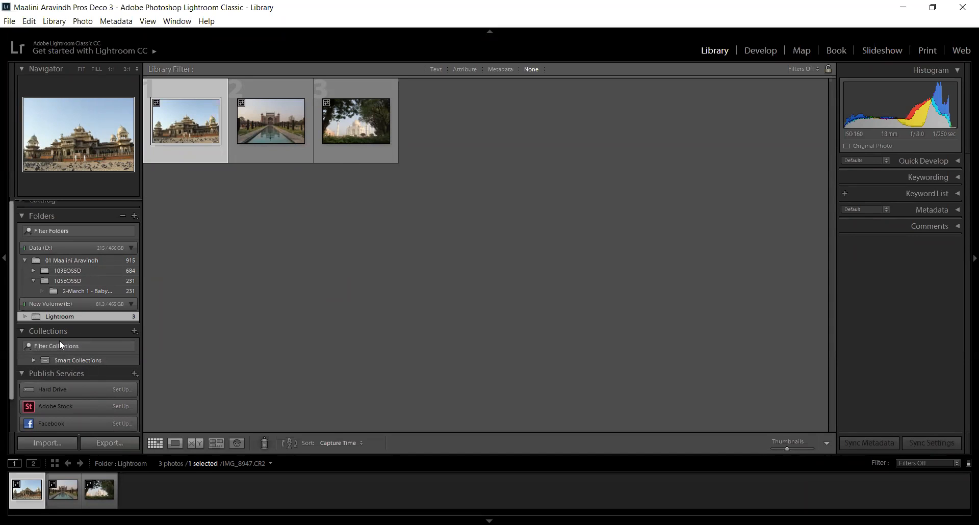
click(255, 130)
click(352, 132)
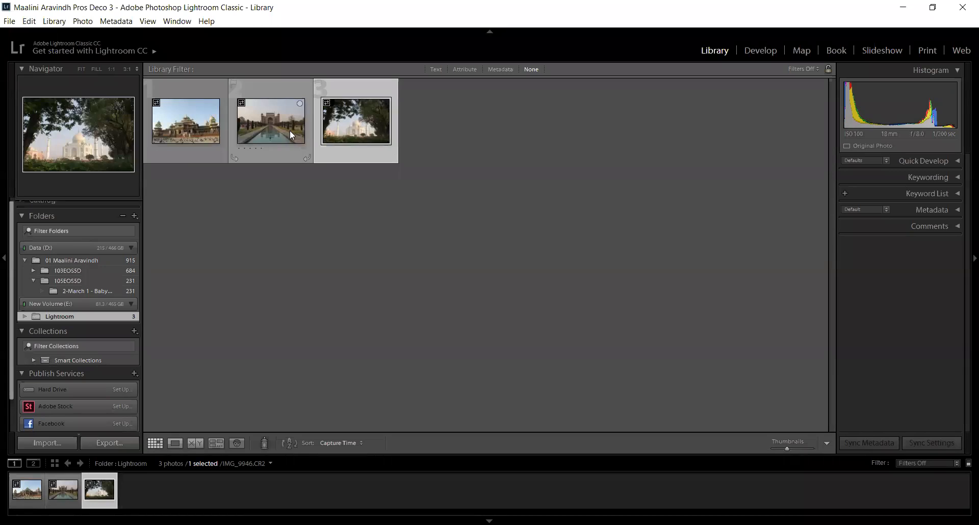
double_click(350, 121)
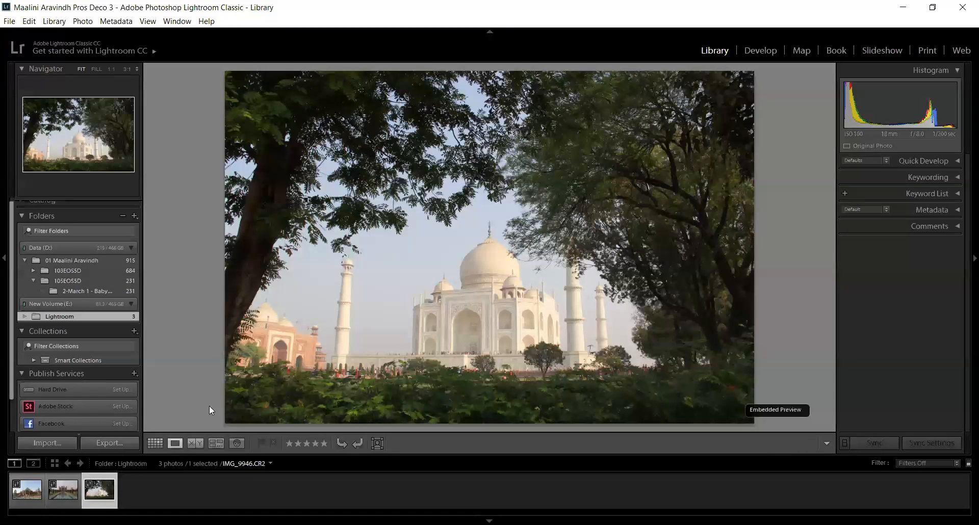
key(Left)
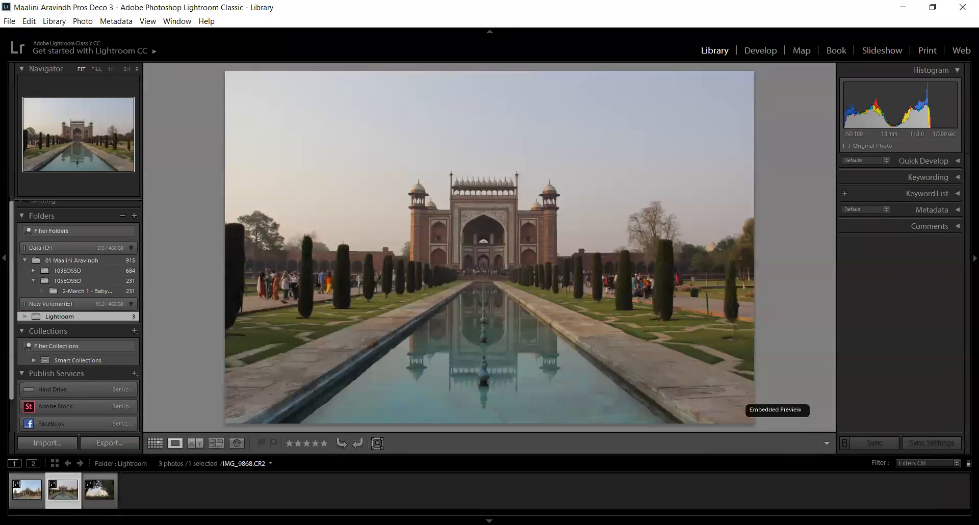
key(Left)
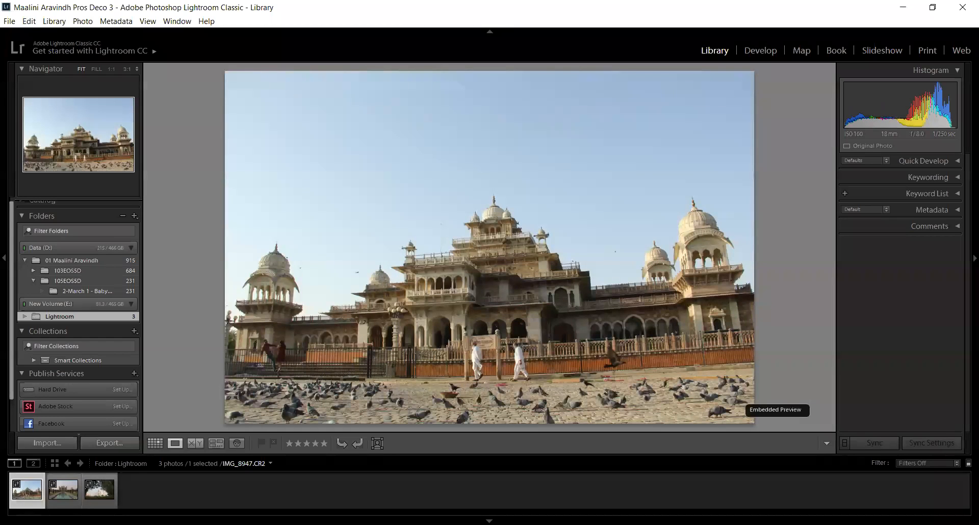
Step: Create a collection named LandMark that includes the selected photo IMG_8947.CR2
click(134, 330)
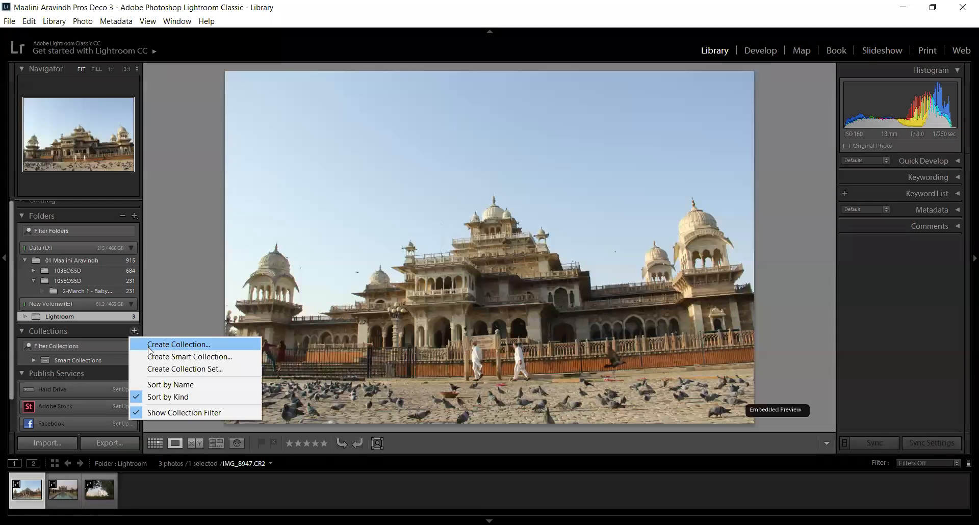
click(151, 345)
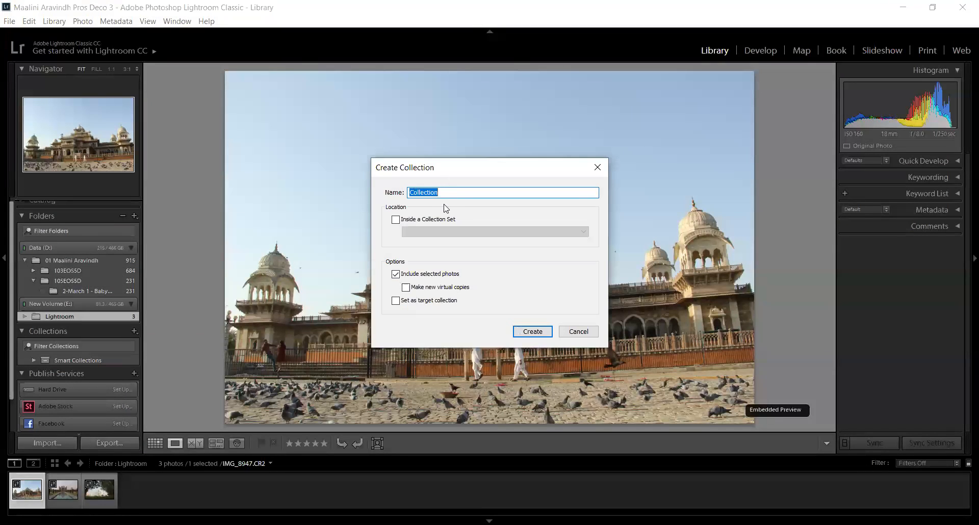
text(LandMark)
click(542, 335)
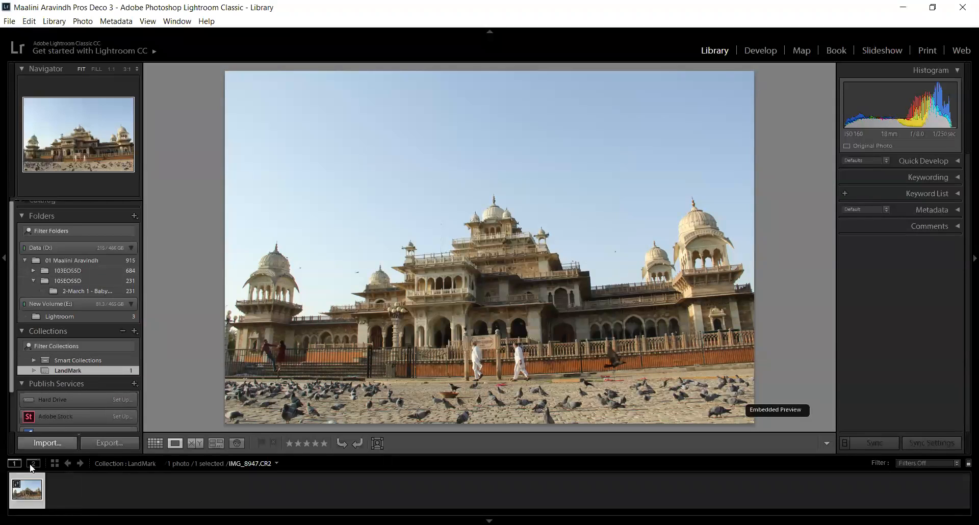
Step: Compare the contents of the Lightroom folder with those of the LandMark collection
scroll(67, 381, up, 1)
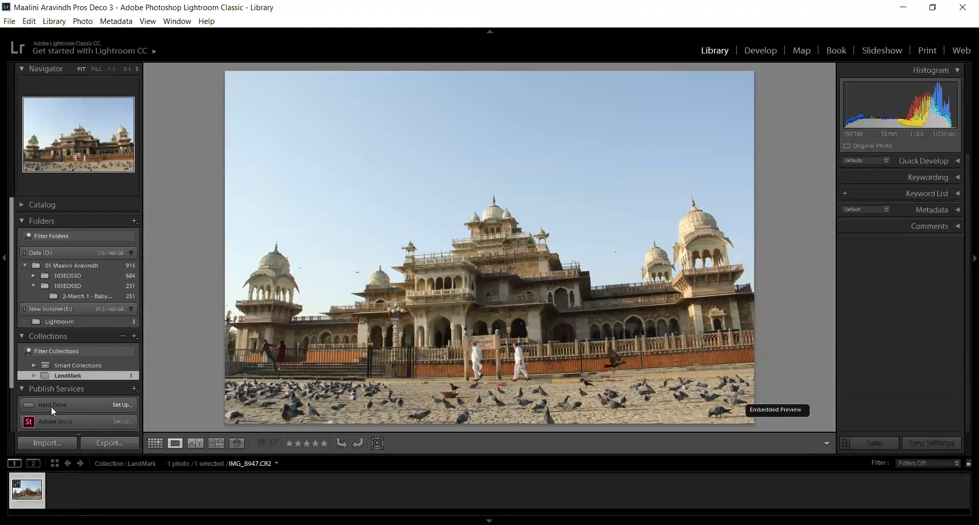
drag(34, 489, 77, 374)
click(67, 322)
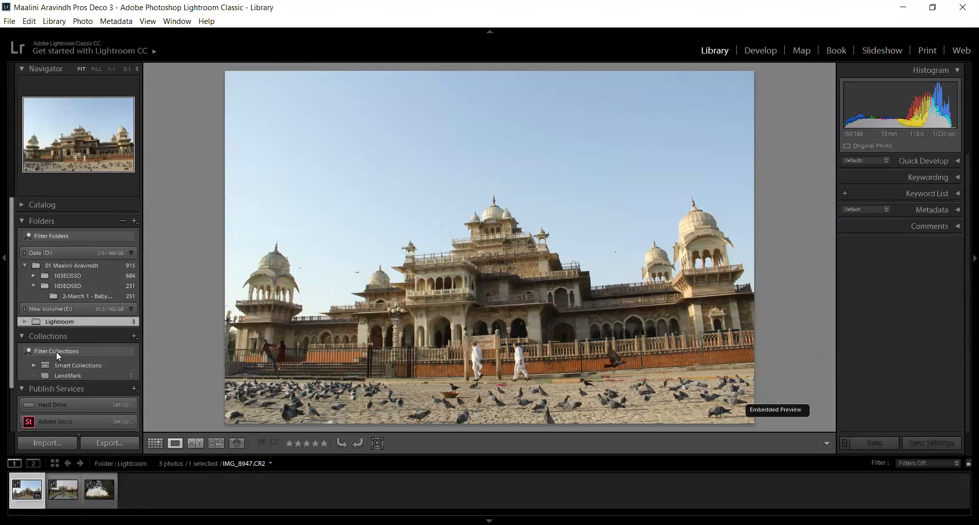
click(66, 373)
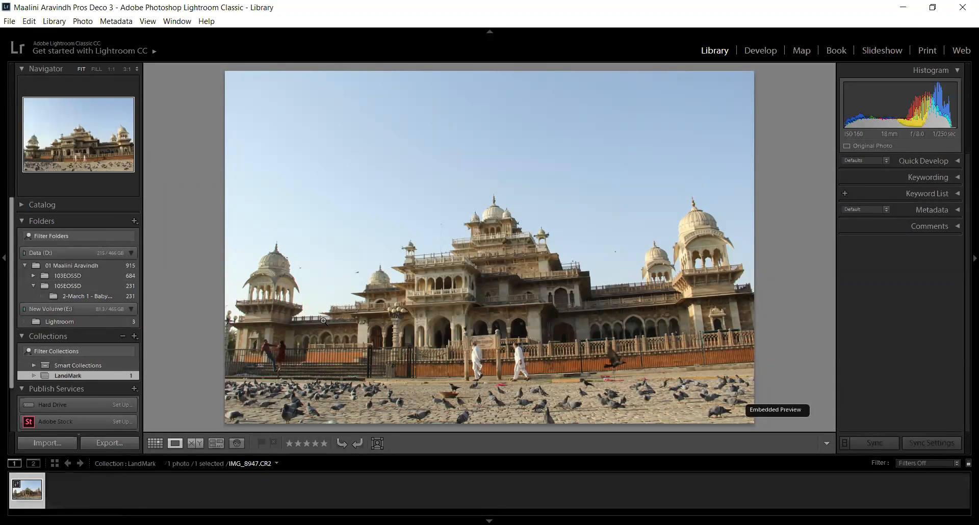
Step: Add IMG_9868.CR2 and IMG_9946.CR2 from the Lightroom folder to the LandMark collection and open that collection
click(66, 320)
ctrl+click(59, 494)
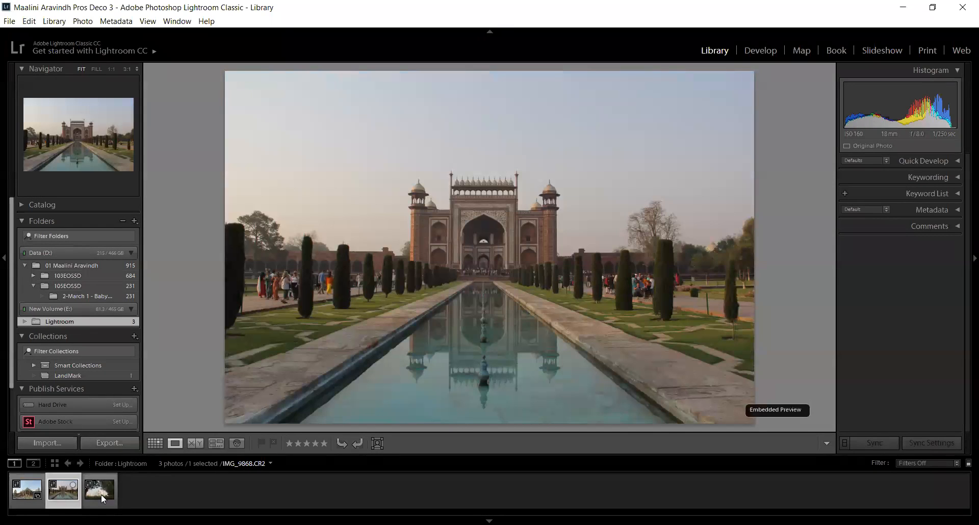
click(55, 483)
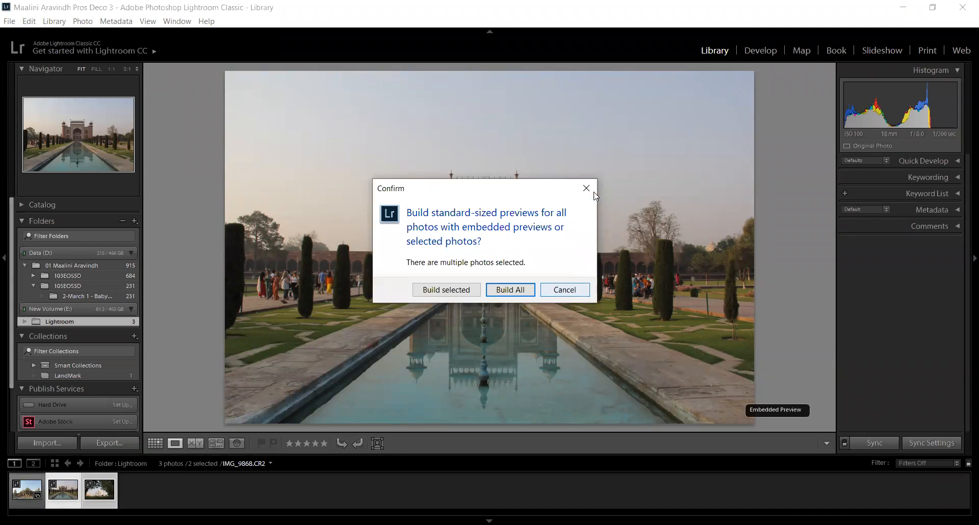
click(587, 189)
drag(72, 484, 73, 371)
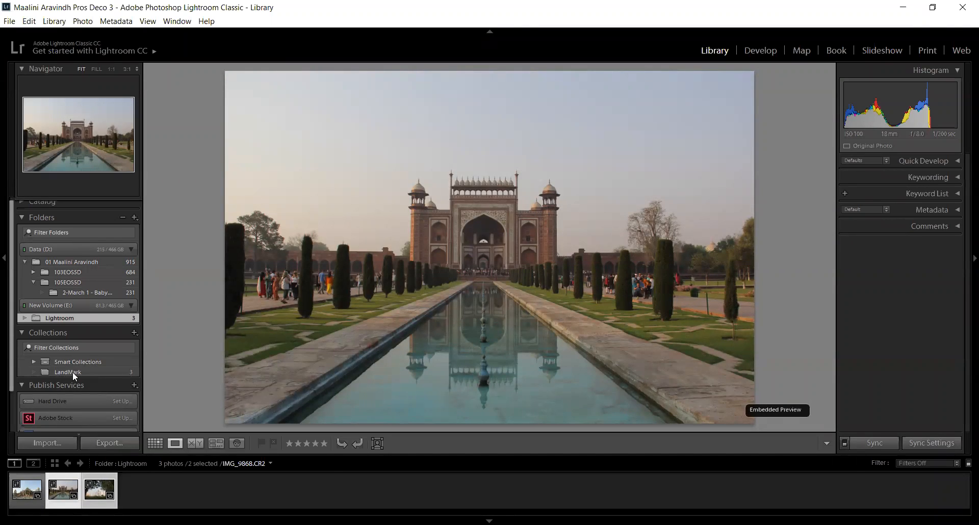
click(72, 371)
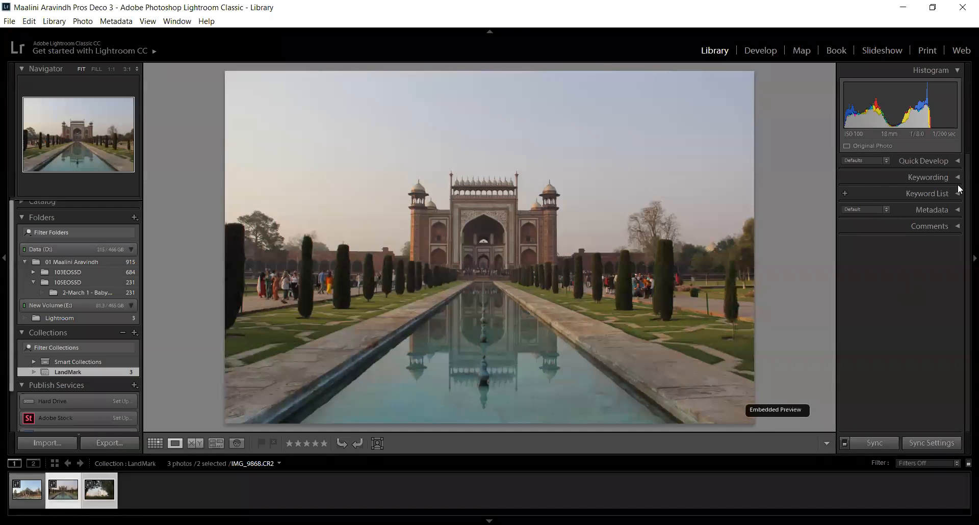
Step: Expand the Quick Develop settings and review the available saved presets and white balance options
click(958, 163)
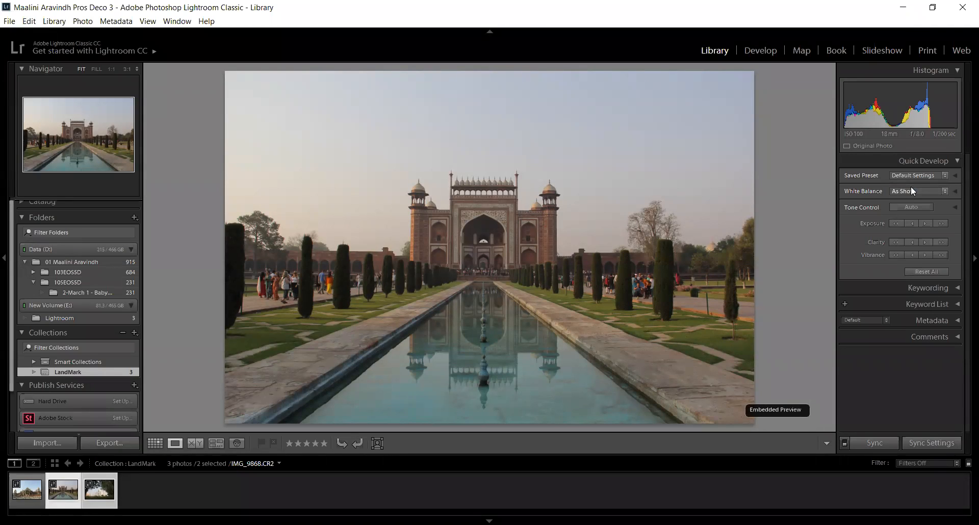
click(944, 175)
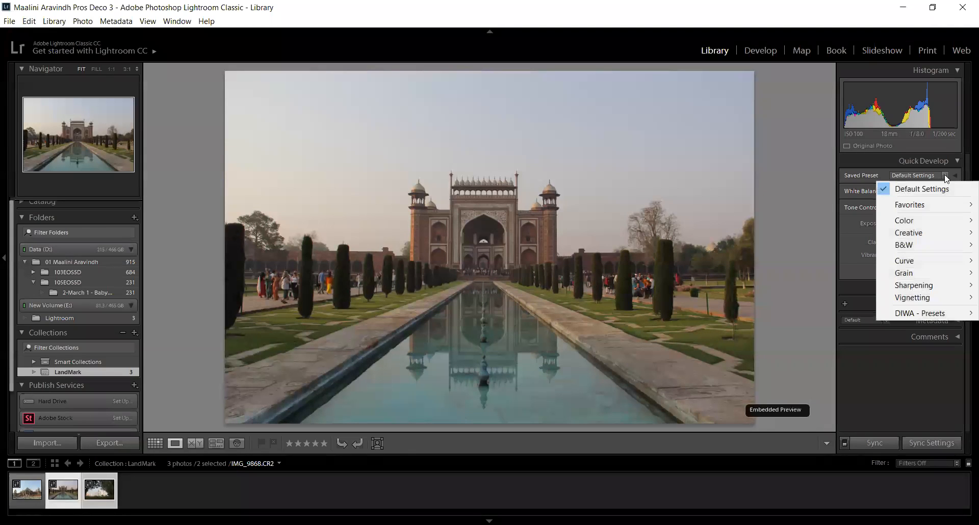
click(847, 175)
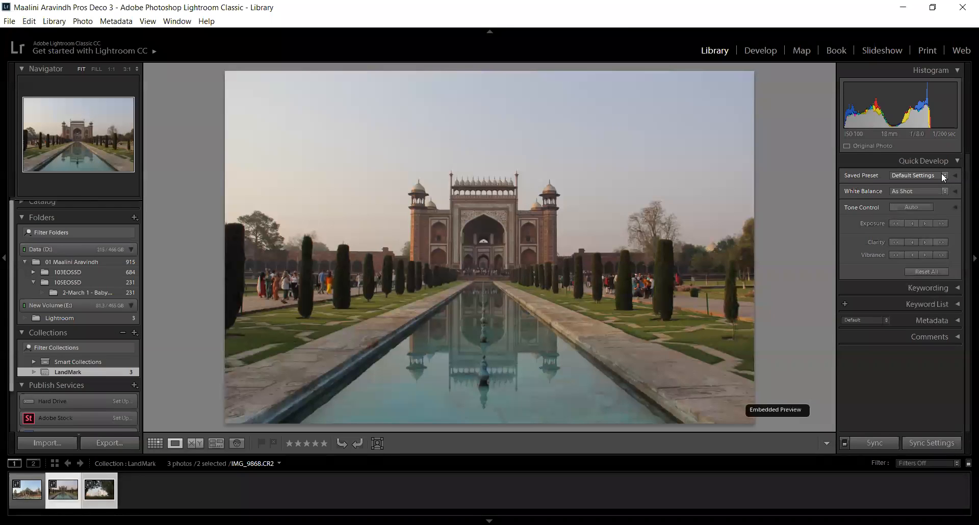
click(947, 191)
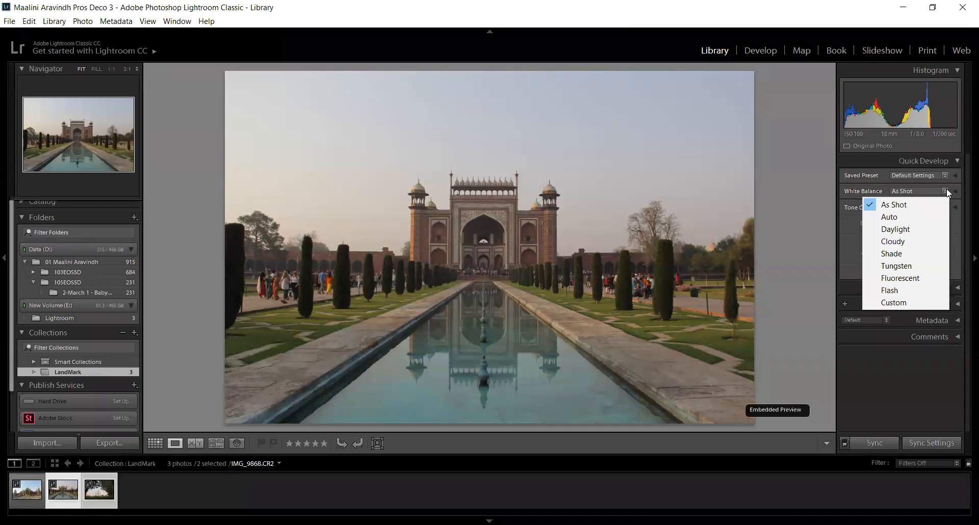
click(900, 372)
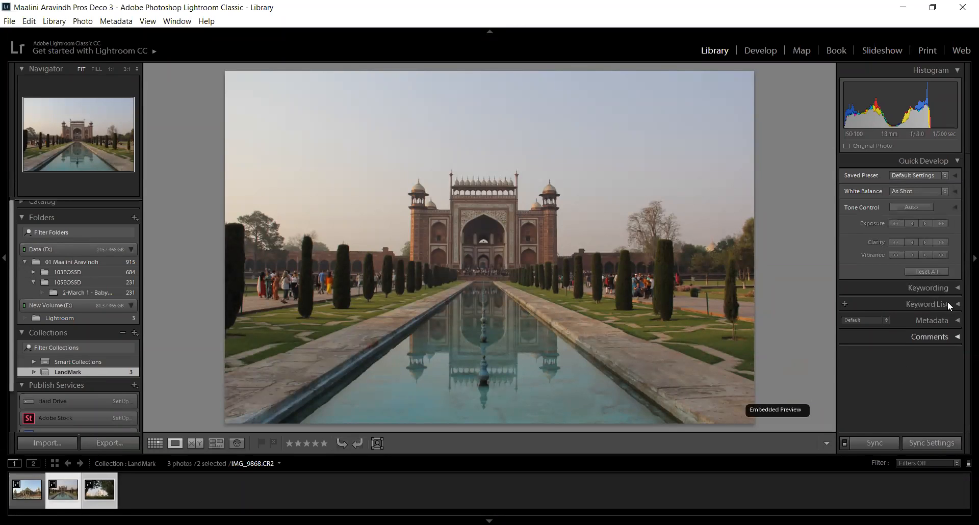
Step: Expand the Keywording and Metadata sections and review the capture metadata of IMG_9868.CR2 and IMG_8947.CR2
click(958, 289)
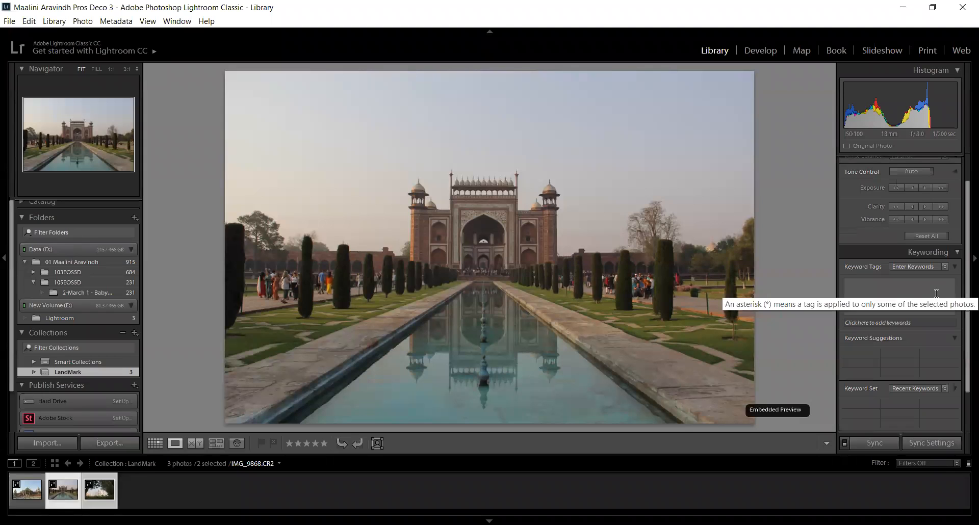
scroll(943, 357, down, 2)
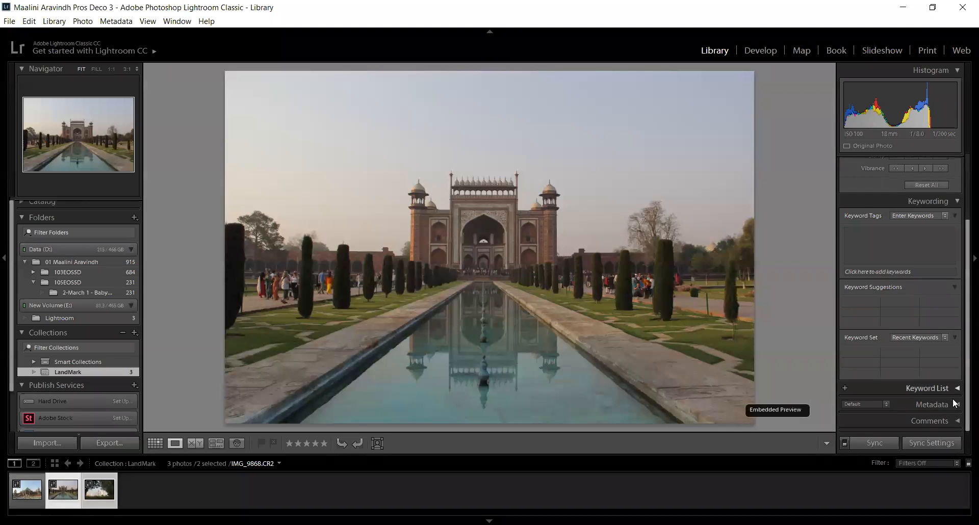
click(931, 404)
scroll(939, 360, down, 5)
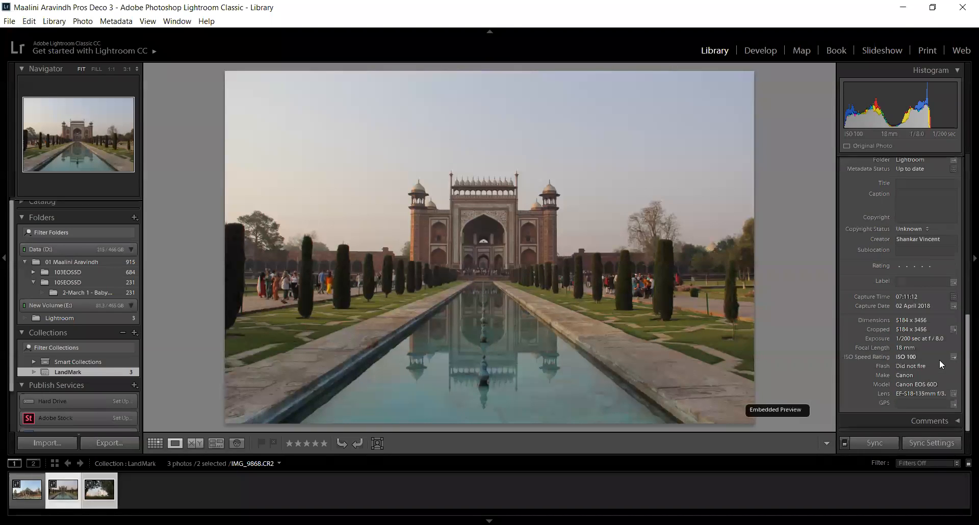
click(25, 492)
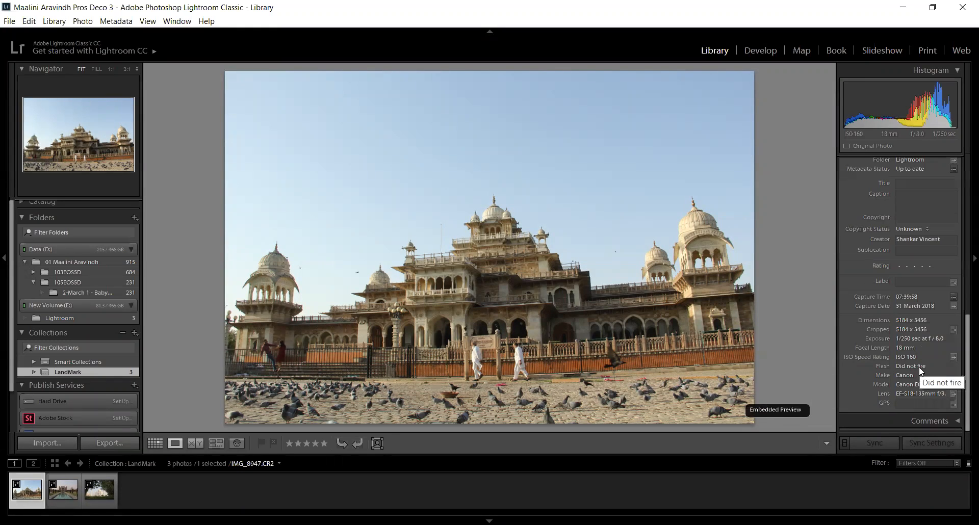
scroll(919, 367, up, 3)
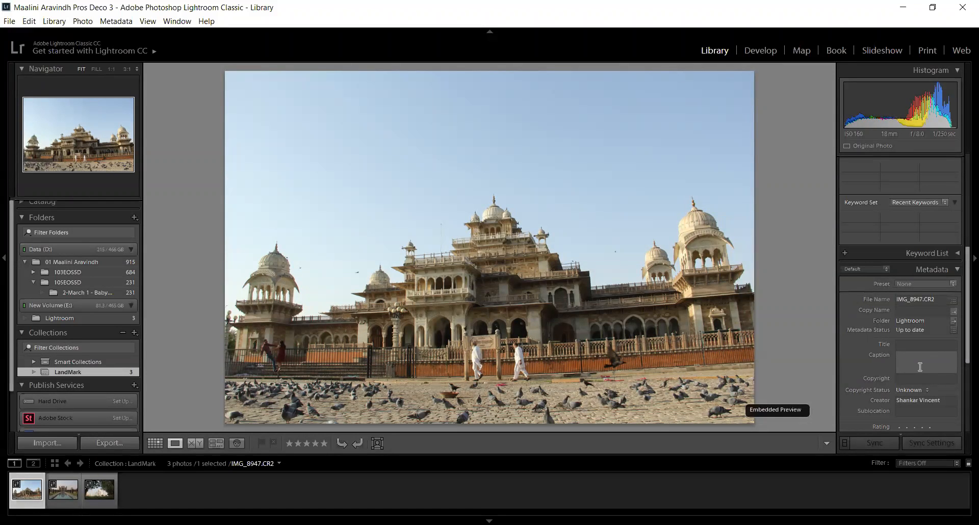
Step: Browse the collection's photos, open IMG_9946.CR2 in the Develop module and collapse the presets list
click(61, 494)
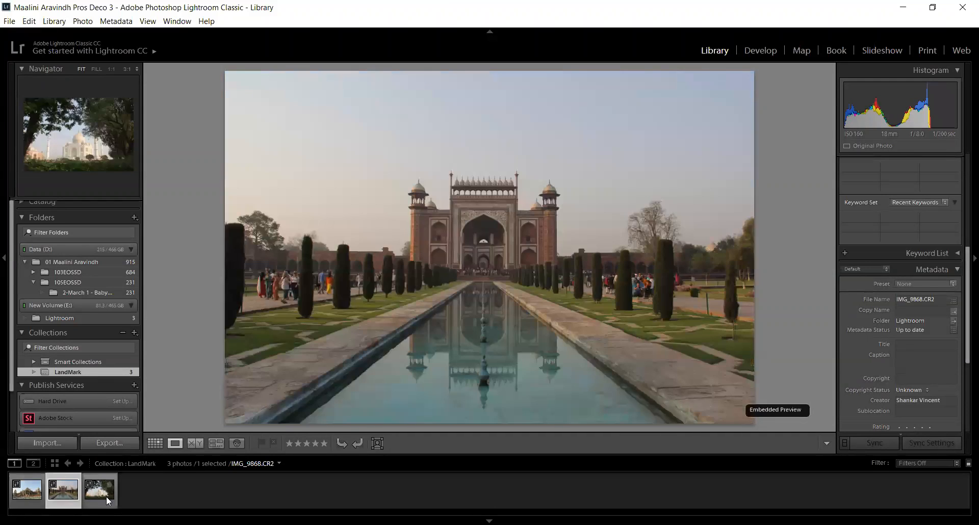
click(106, 497)
click(21, 494)
click(65, 494)
click(105, 498)
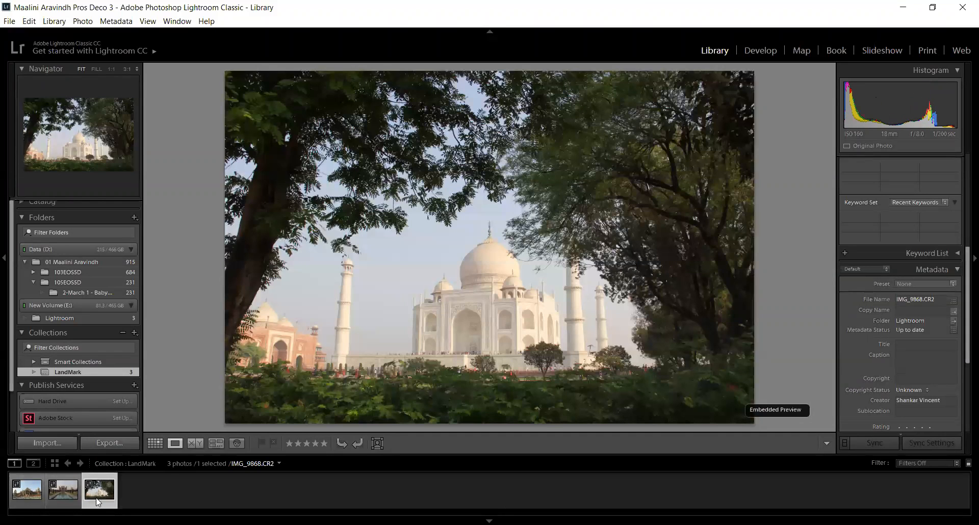
click(758, 50)
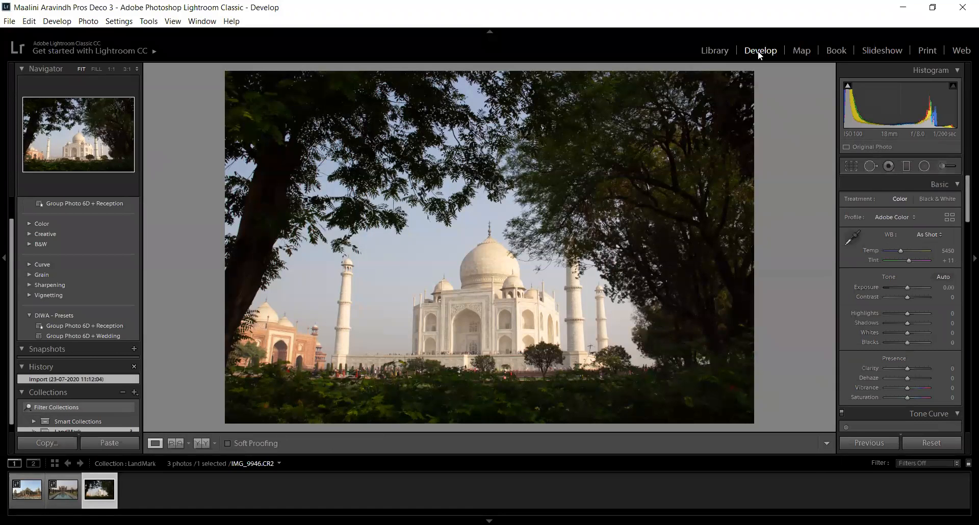
scroll(86, 243, up, 2)
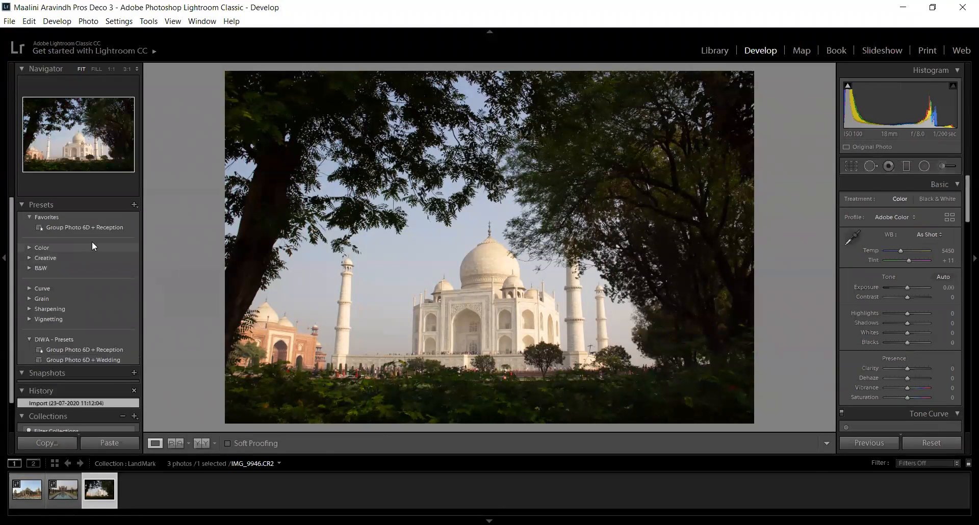
click(22, 205)
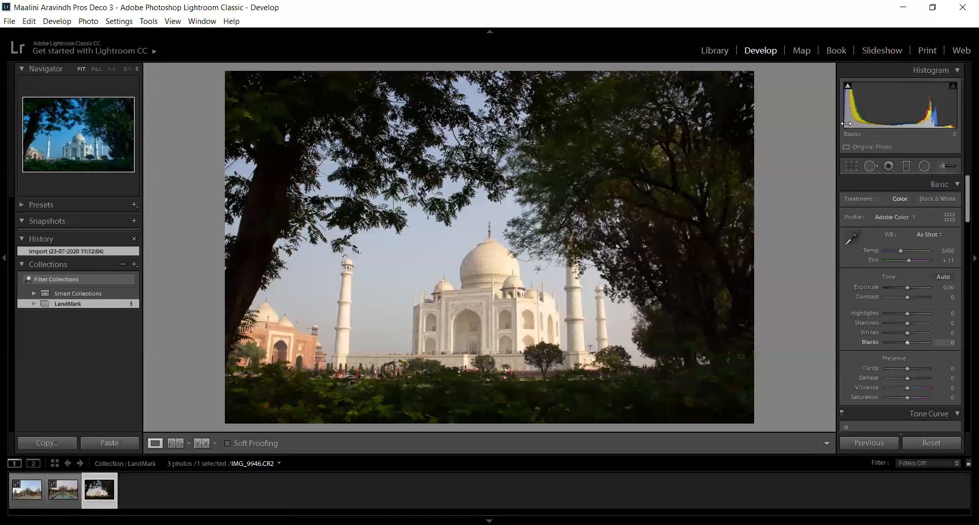
Step: Try Blacks at -100 and Exposure at +0.48 on the photo, resetting all develop settings after each trial
drag(846, 123, 795, 124)
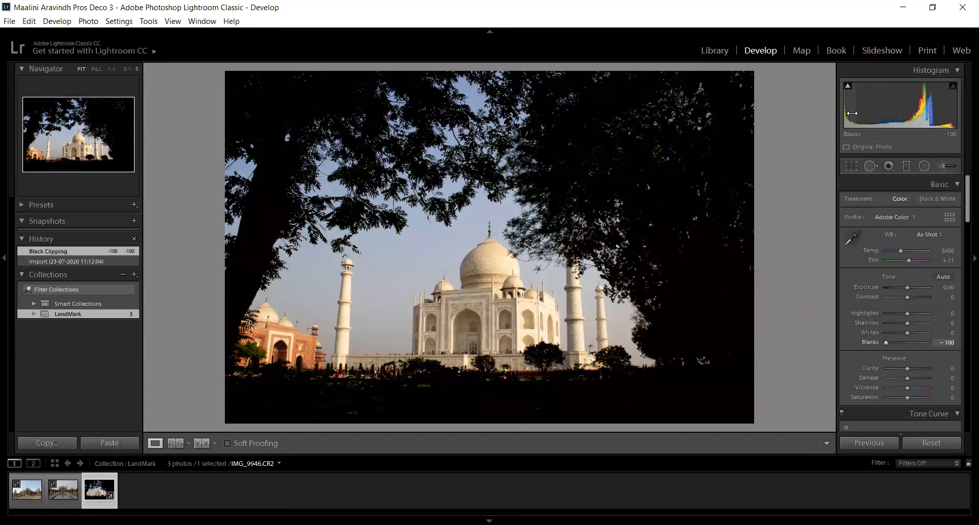
click(933, 443)
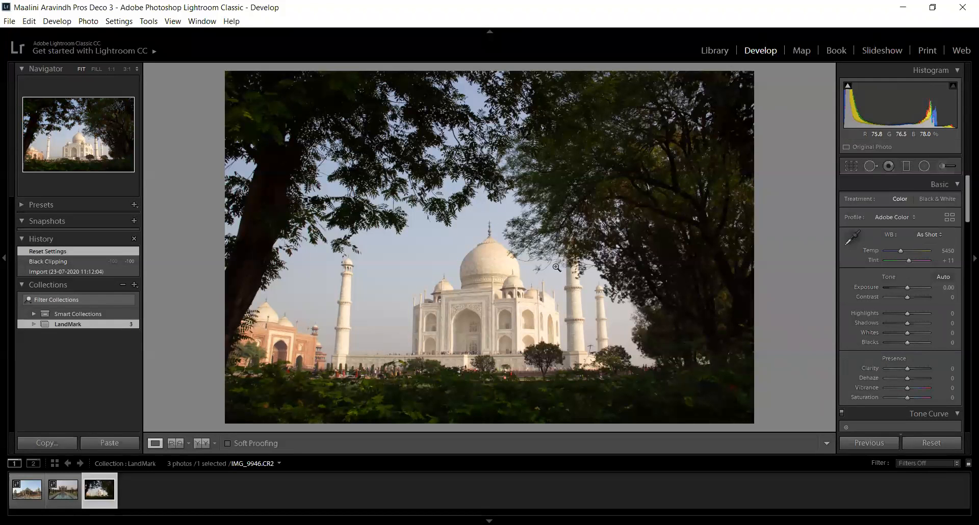
mouse_move(909, 287)
mouse_down()
mouse_move(887, 288)
mouse_move(920, 289)
mouse_move(911, 289)
mouse_up()
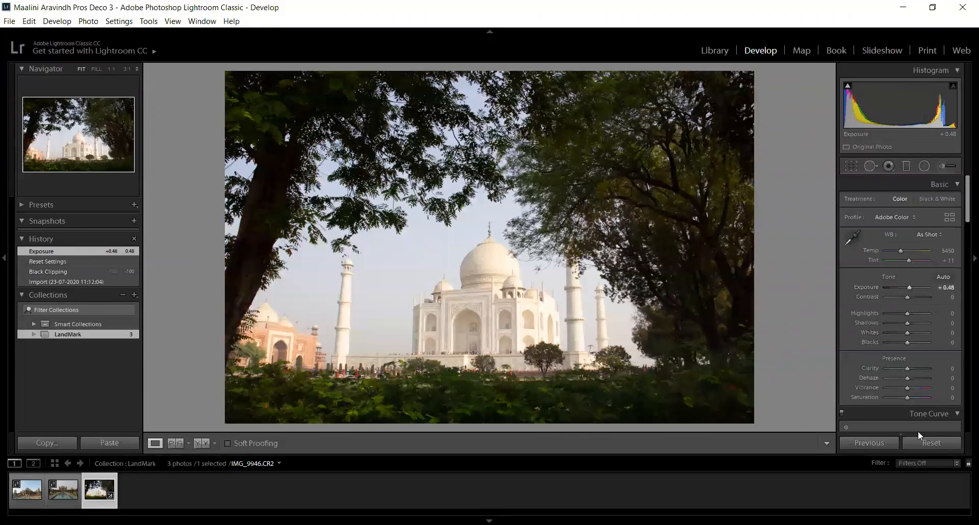
click(934, 443)
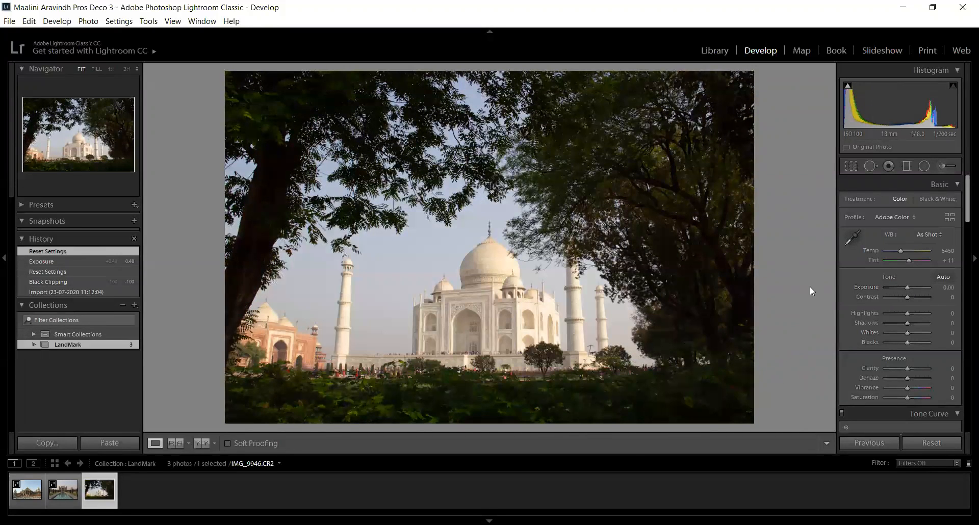
Step: Try the Auto, Daylight and Tungsten white balance options, and return the white balance to As Shot
click(934, 234)
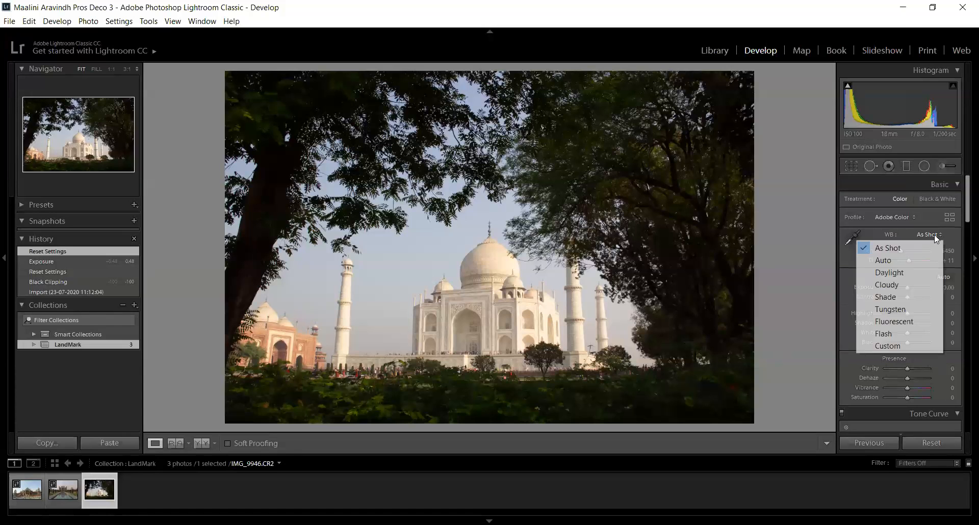
click(912, 262)
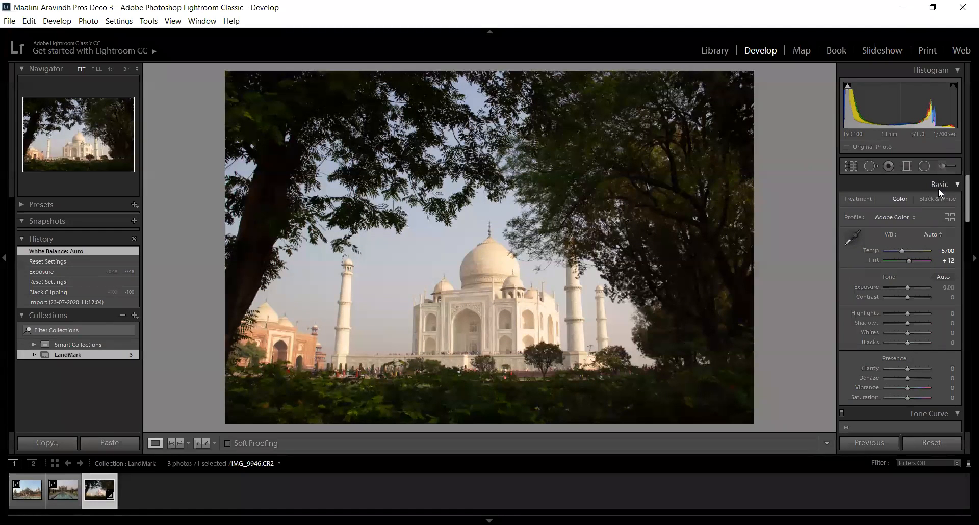
click(931, 235)
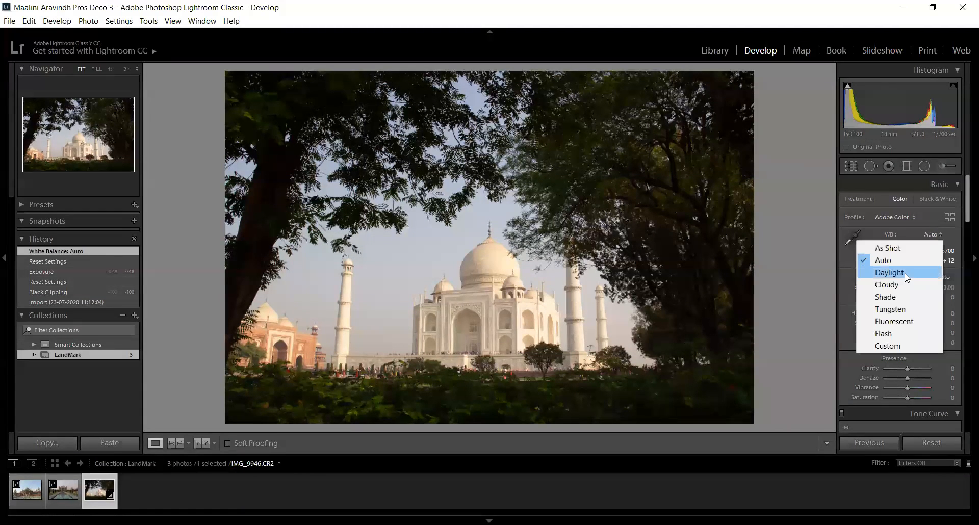
click(905, 274)
click(931, 234)
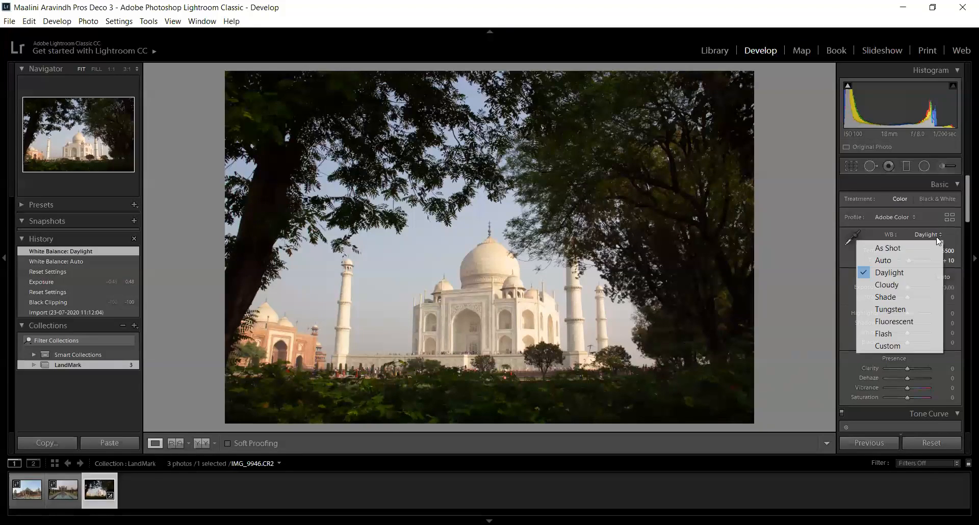
click(900, 309)
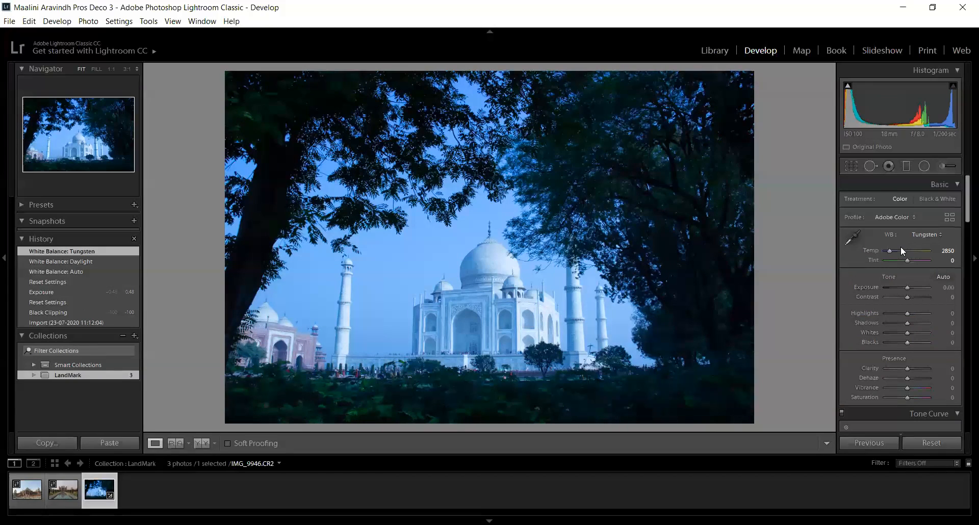
click(926, 234)
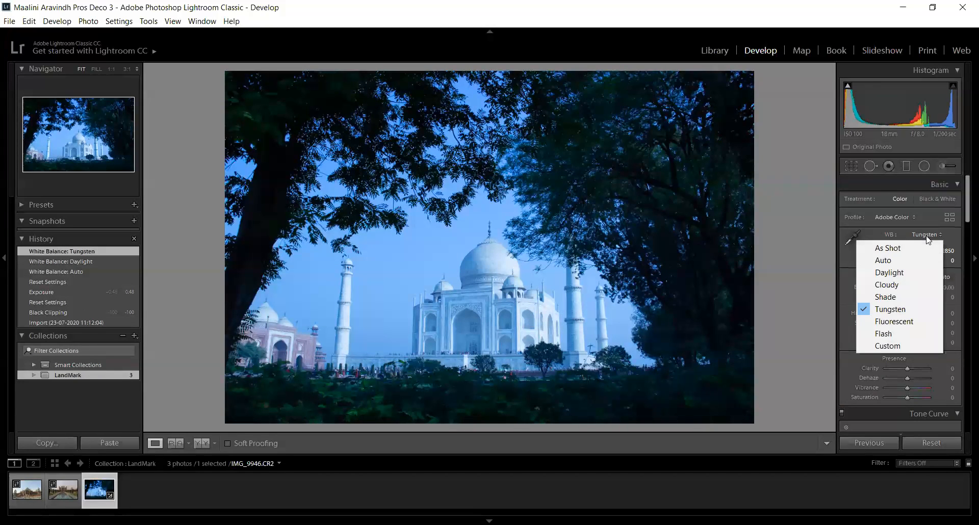
click(903, 249)
Step: Set the temperature to 5810, and sample custom white balances from the photo with the White Balance Selector
mouse_move(900, 249)
mouse_down()
mouse_move(888, 253)
mouse_move(907, 252)
mouse_move(896, 264)
mouse_move(918, 261)
mouse_move(906, 263)
mouse_up()
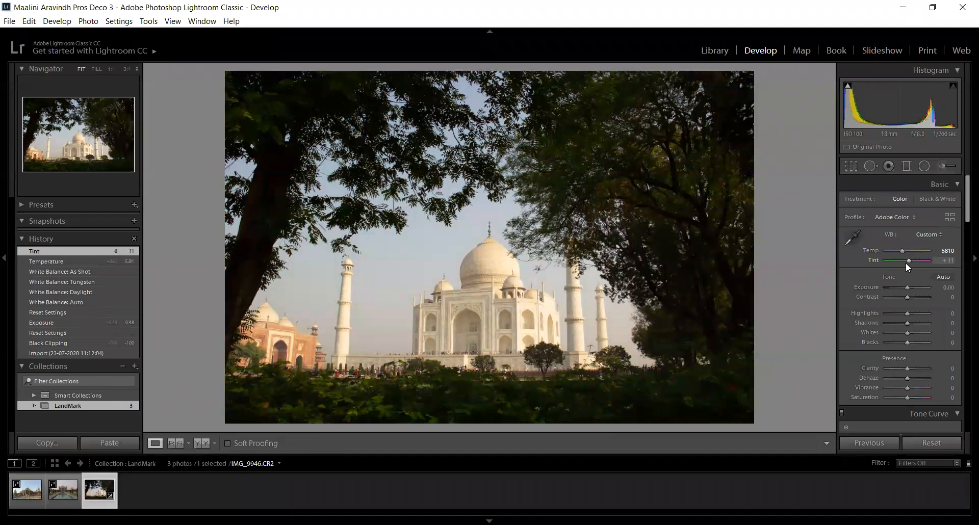
click(855, 243)
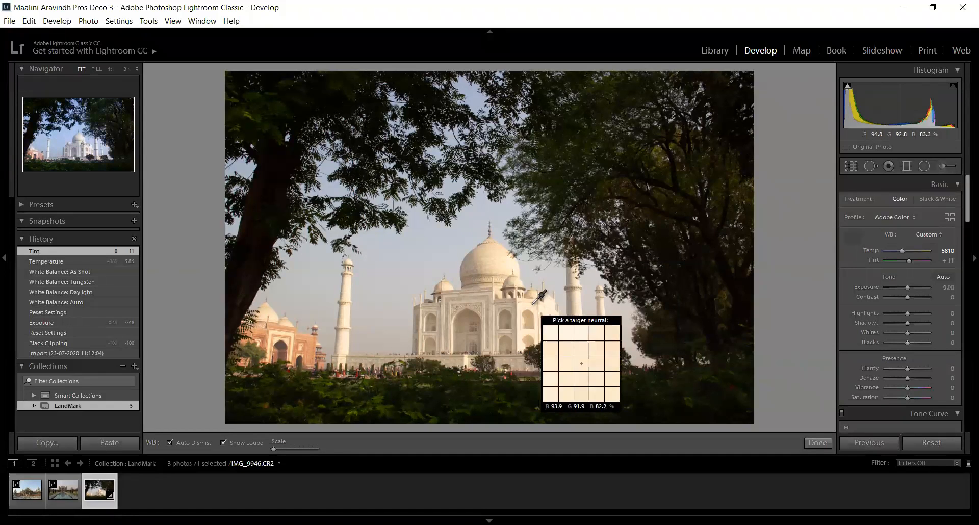
click(445, 255)
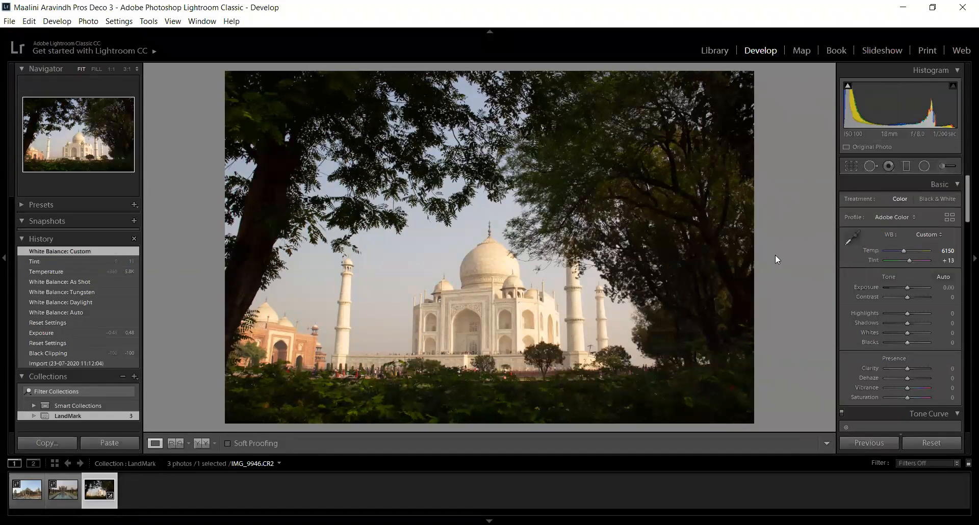
click(851, 238)
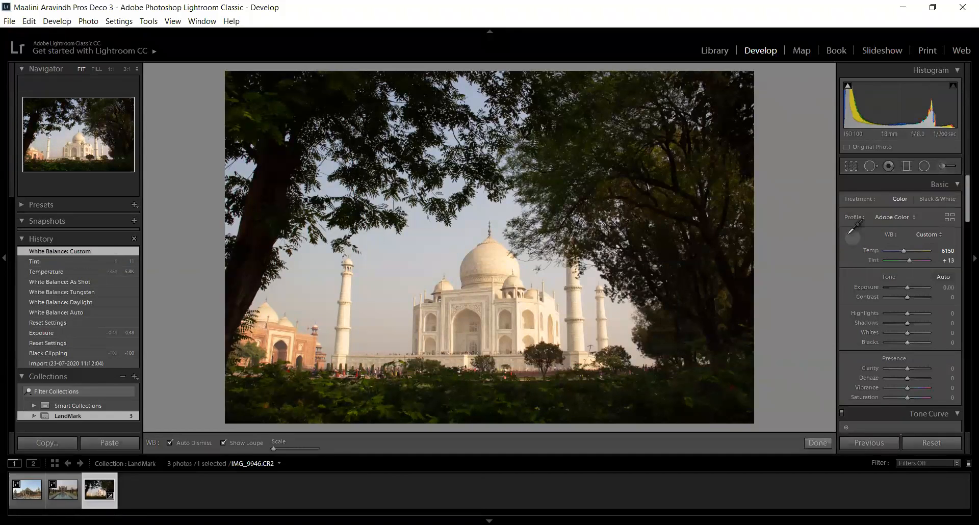
click(491, 208)
Step: Lower the white balance temperature to 5450
click(851, 238)
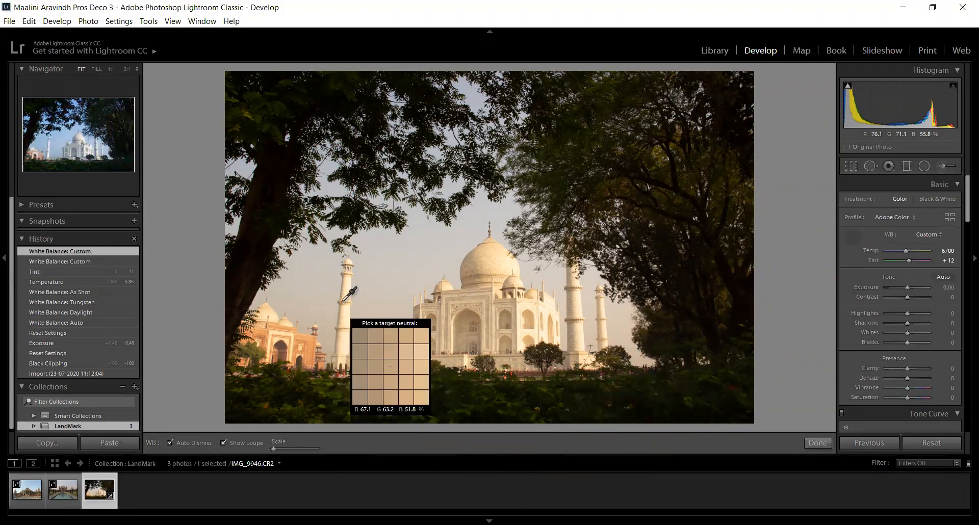
scroll(907, 252, down, 5)
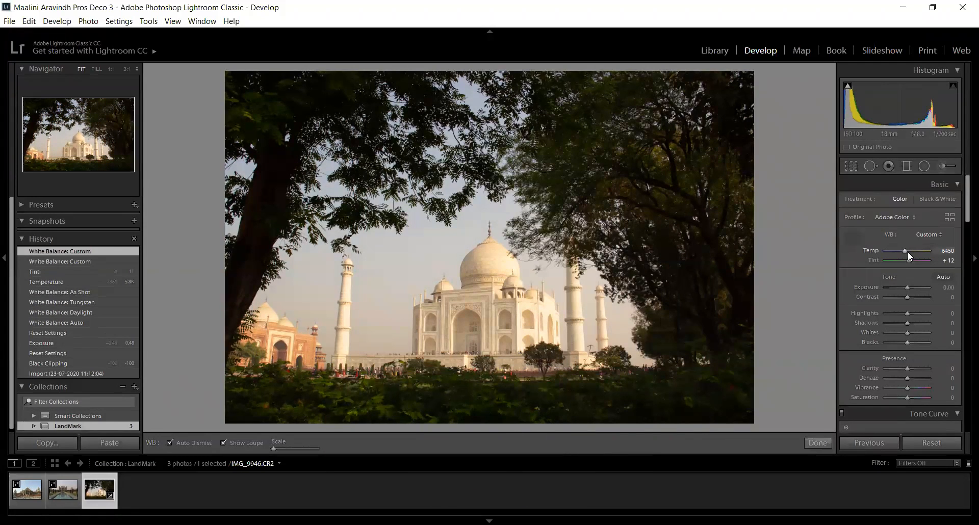
scroll(907, 252, down, 1)
scroll(856, 290, down, 3)
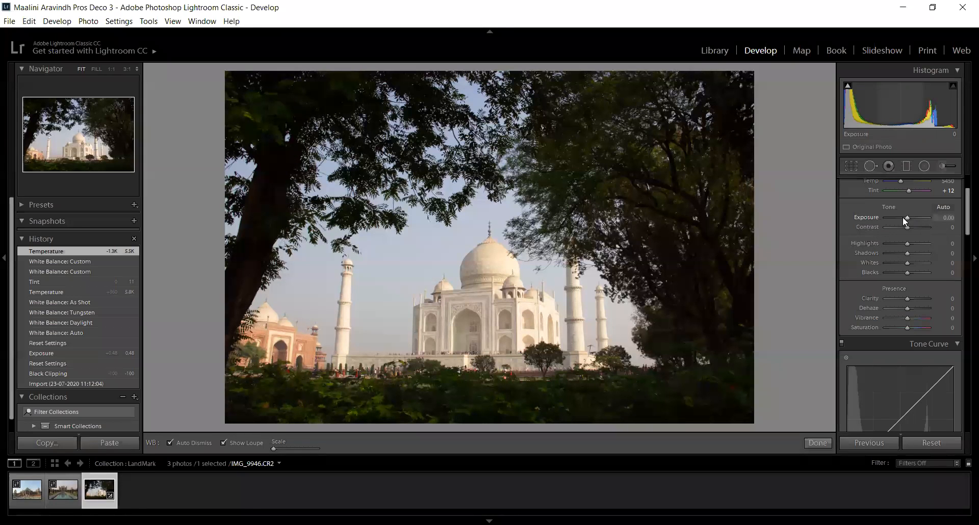
Step: Try Exposure values of -3.57 and +0.12, and reset Exposure to 0
drag(907, 218, 892, 218)
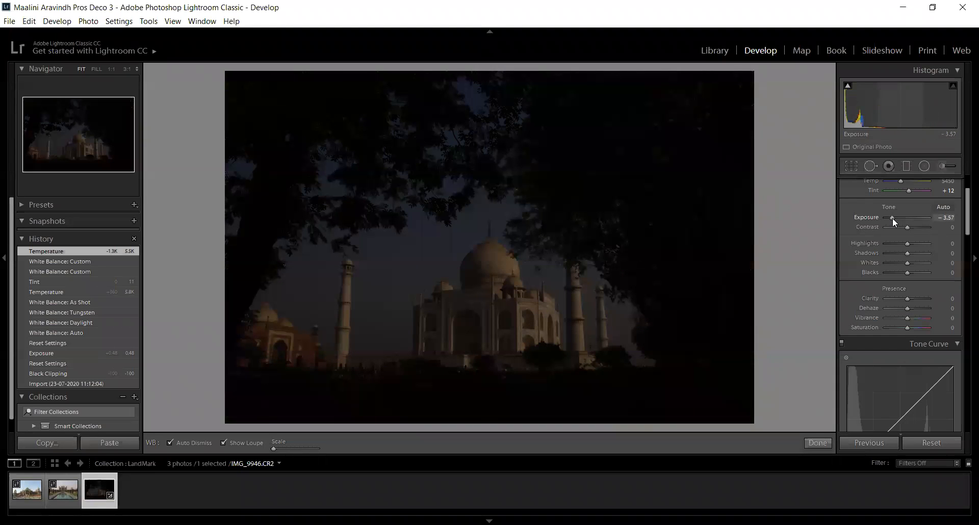
mouse_move(893, 218)
mouse_down()
mouse_move(922, 218)
mouse_move(909, 221)
mouse_up()
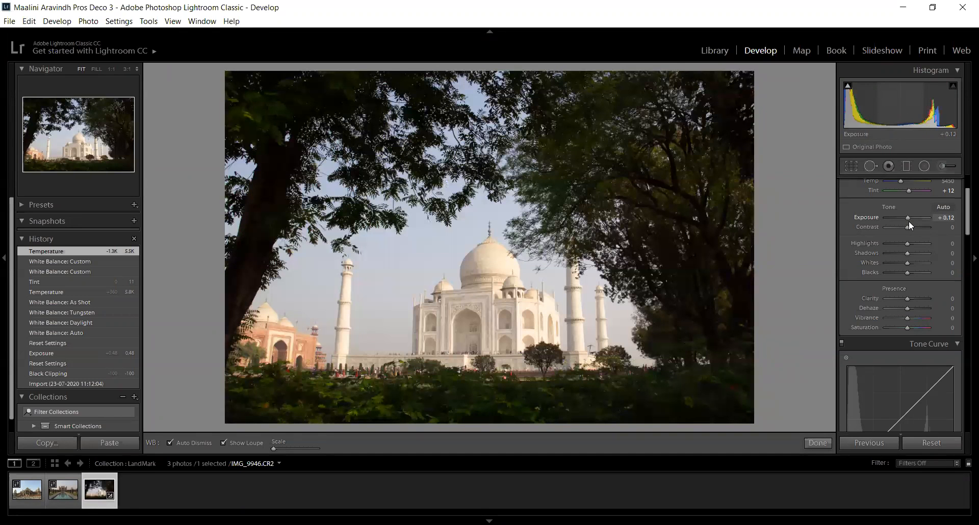
double_click(909, 221)
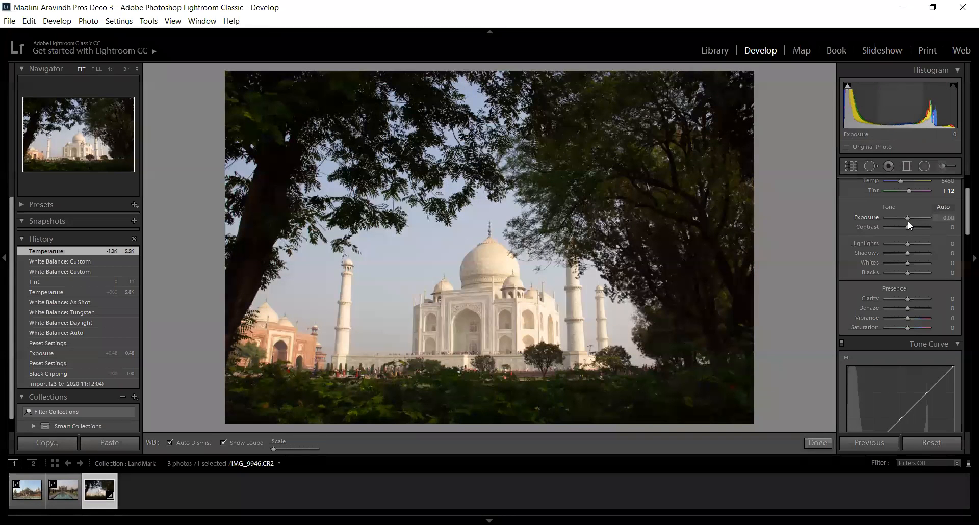
Step: Set Contrast to +10, Highlights to -24, Shadows to +79, Whites to -24 and Blacks to -50
mouse_move(905, 225)
mouse_down()
mouse_move(896, 231)
mouse_move(917, 231)
mouse_move(907, 234)
mouse_up()
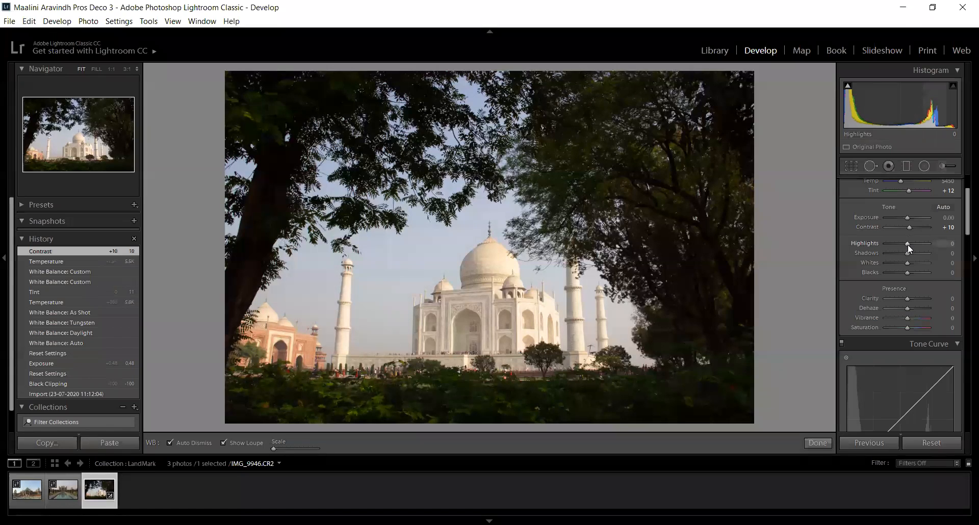
mouse_move(908, 244)
mouse_down()
mouse_move(885, 244)
mouse_move(910, 244)
mouse_move(885, 252)
mouse_move(920, 253)
mouse_up()
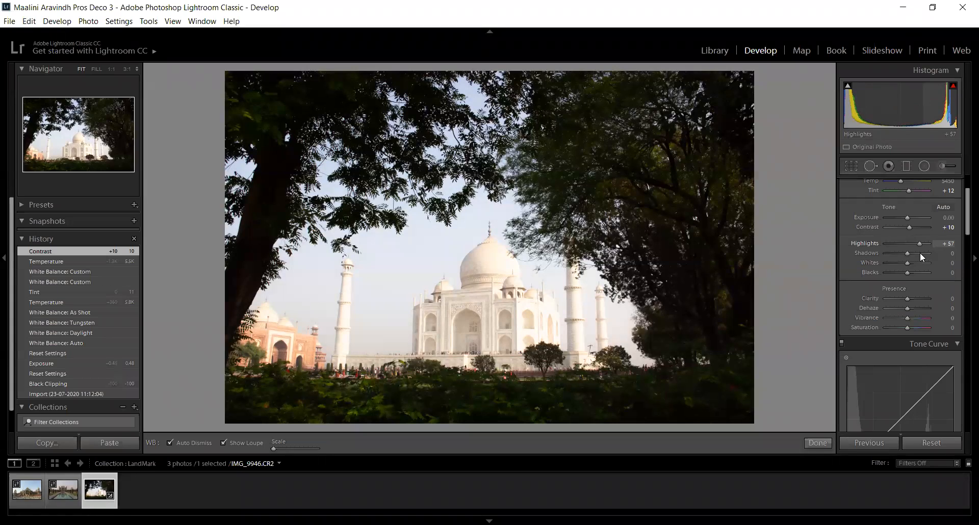
drag(919, 252, 902, 258)
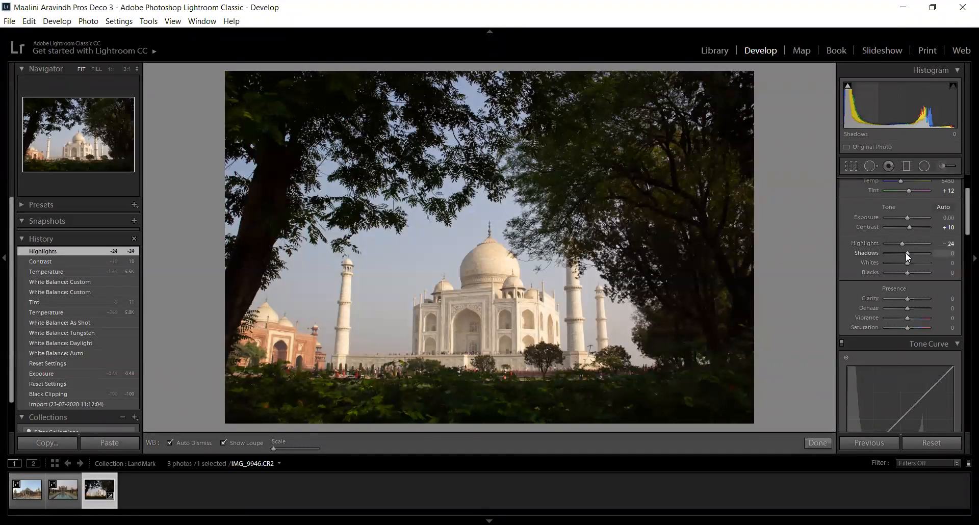
drag(907, 252, 898, 274)
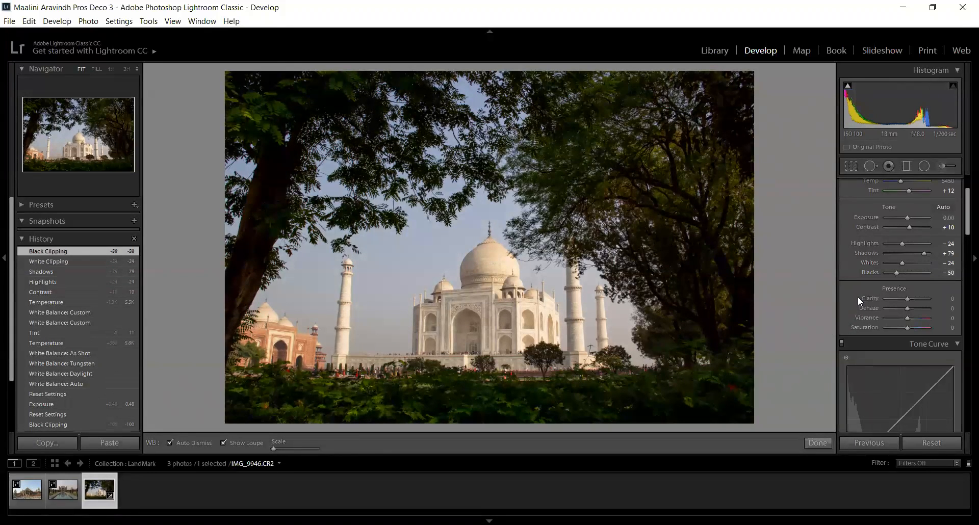
scroll(858, 296, down, 3)
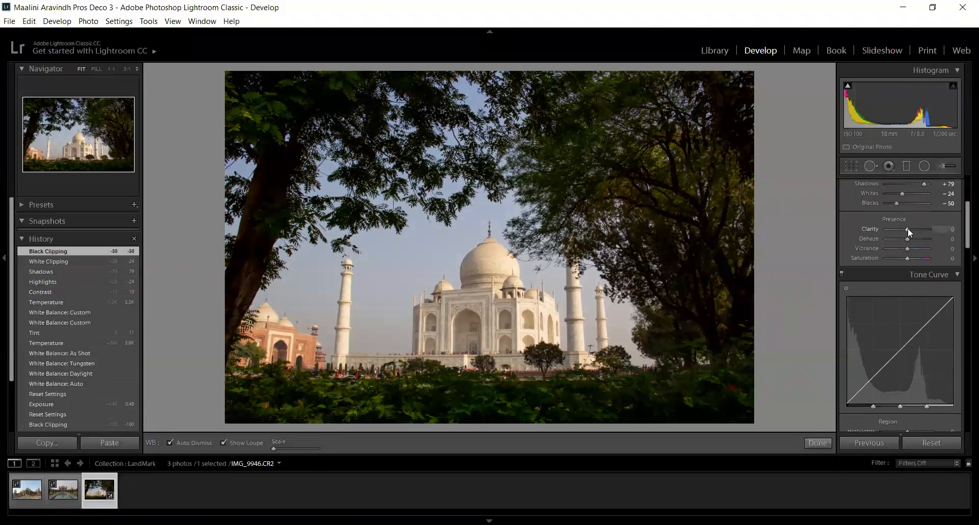
Step: Raise Blacks to -14, then set Vibrance to +36 and Saturation to +12 for the photo
mouse_move(908, 229)
mouse_down()
mouse_move(921, 229)
mouse_move(890, 243)
mouse_move(913, 243)
mouse_move(906, 247)
mouse_up()
drag(897, 203, 905, 203)
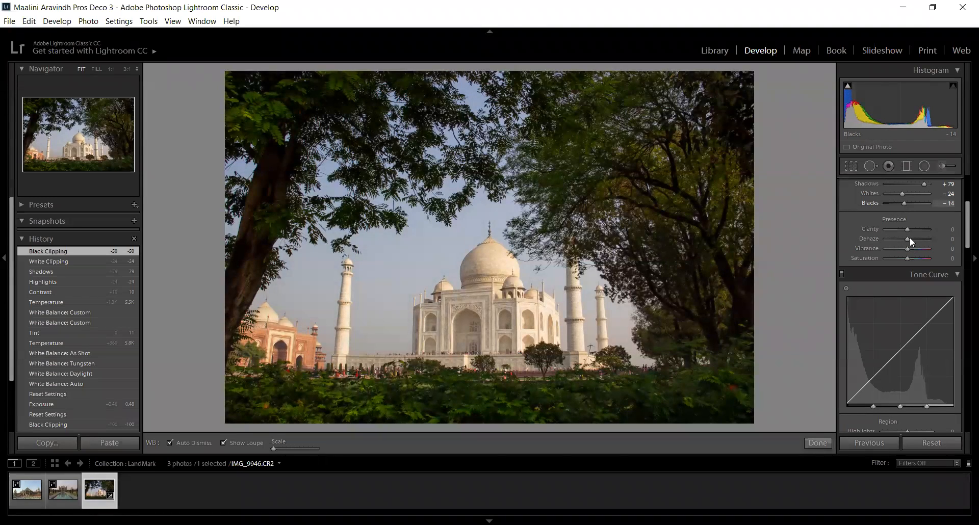
mouse_move(908, 249)
mouse_down()
mouse_move(932, 249)
mouse_move(908, 258)
mouse_up()
Step: Shape an S-curve on the RGB point curve with shadow, midtone and highlight points, raising the highlight point and lowering the shadow point
scroll(861, 345, down, 3)
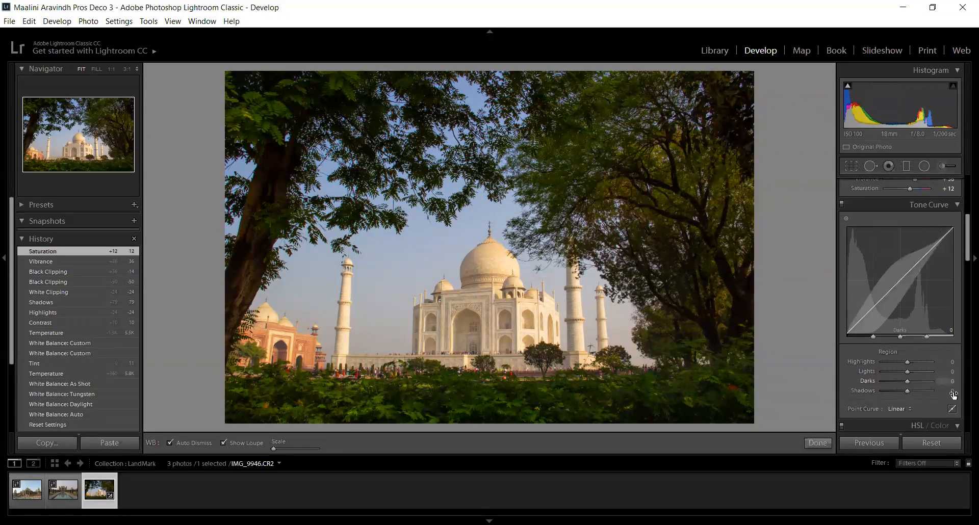
click(952, 408)
click(875, 306)
click(903, 280)
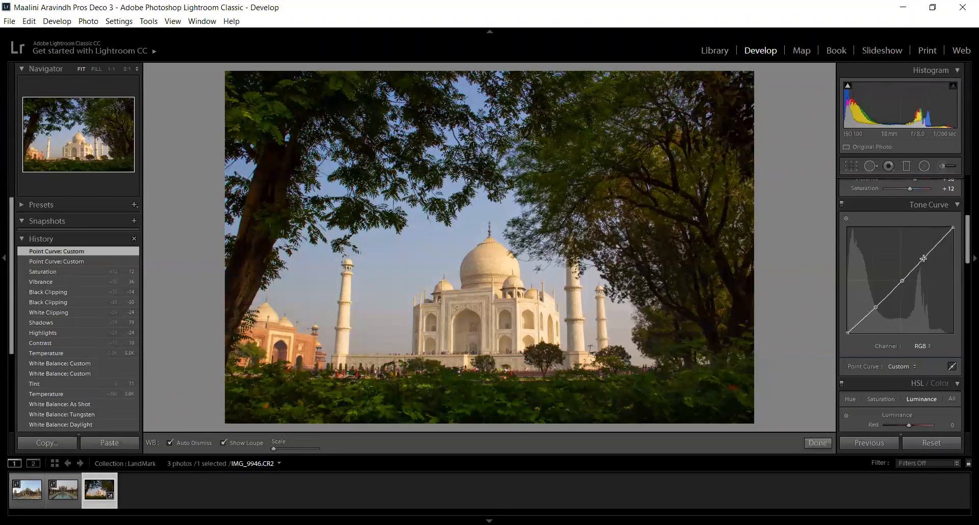
click(928, 255)
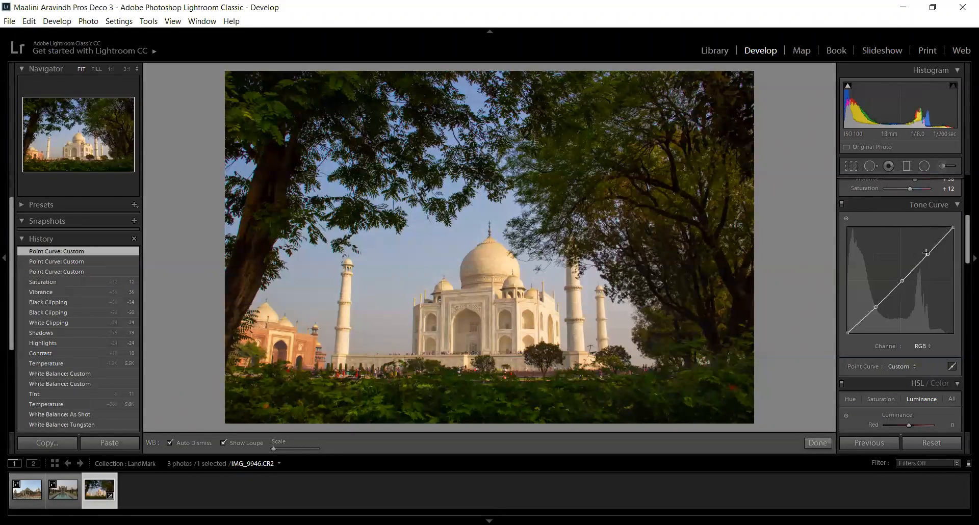
drag(927, 253, 926, 250)
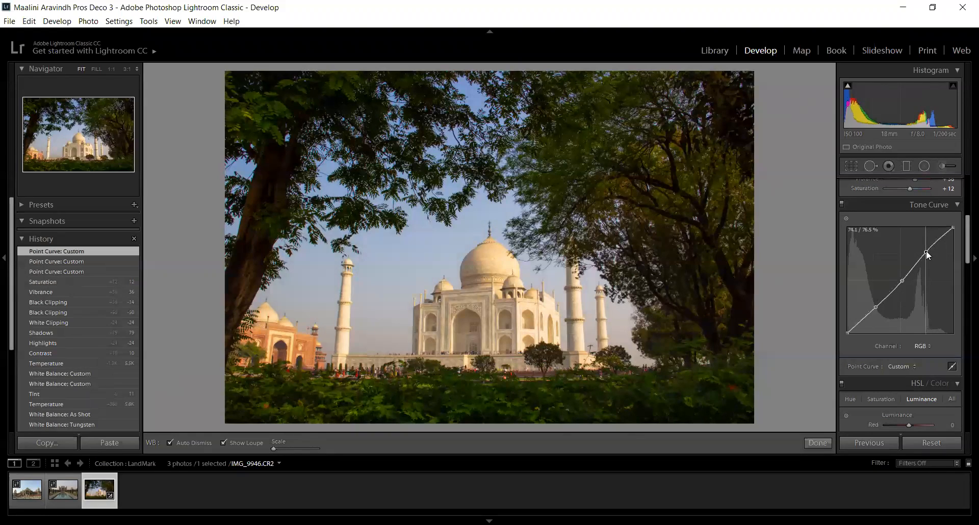
drag(875, 308, 877, 311)
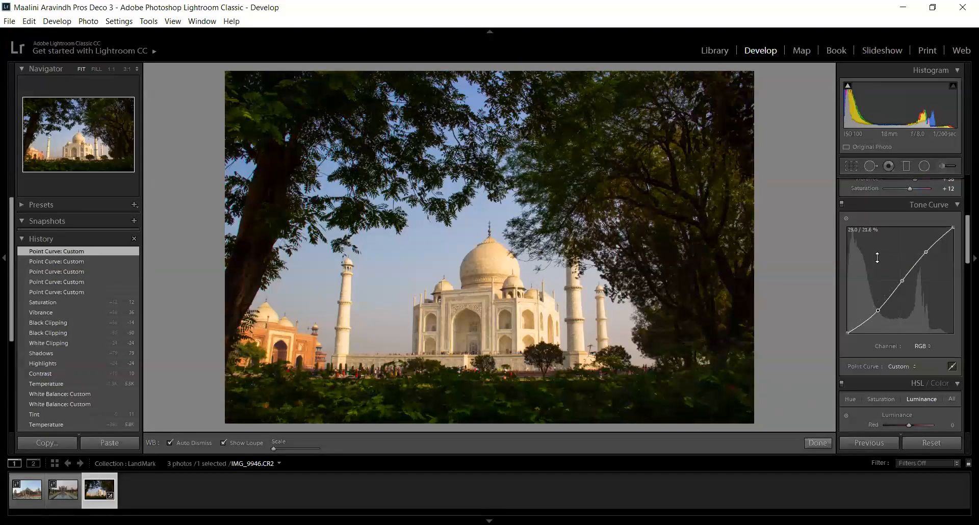
Step: Reduce the overall Saturation in the Presence settings to -5
scroll(877, 257, up, 3)
drag(910, 259, 906, 261)
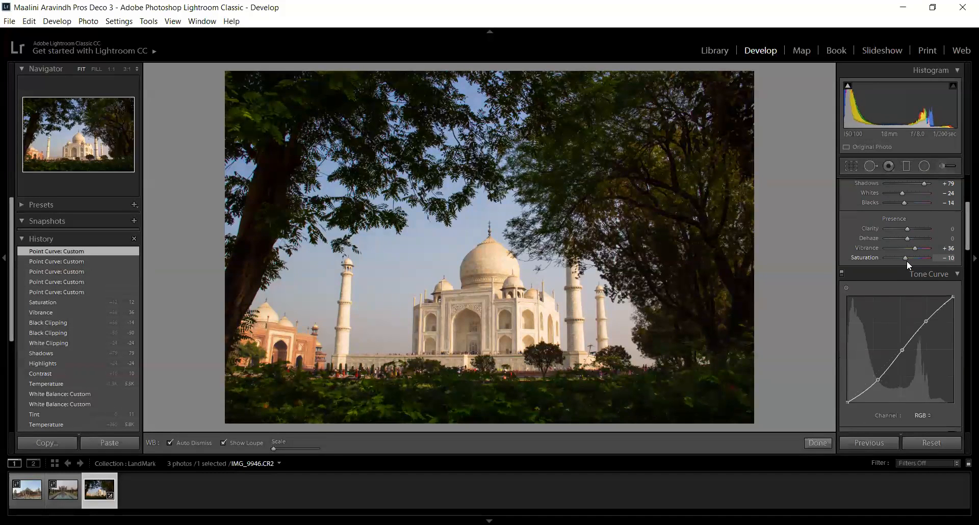
scroll(849, 363, down, 3)
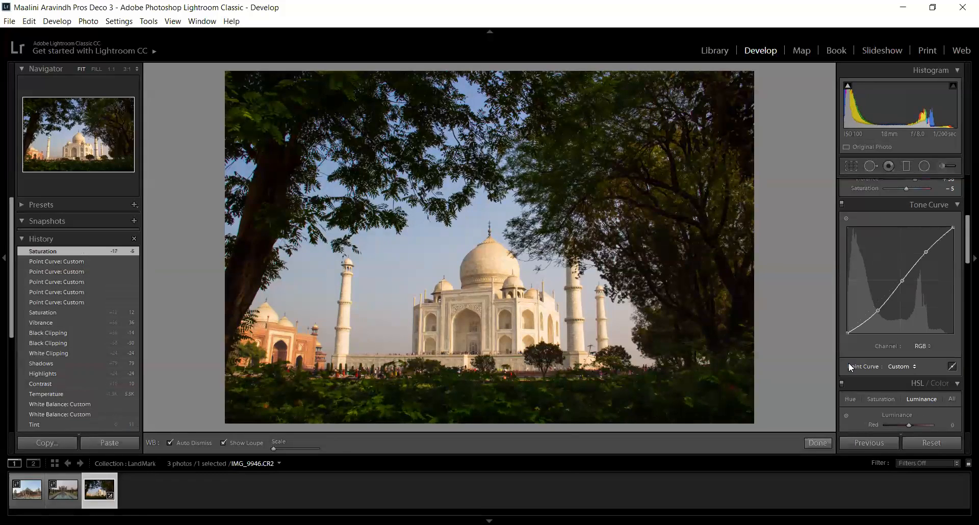
Step: Try shifting the Red hue, and set the HSL Hue values to +2 for Blue and +87 for Green
scroll(848, 362, down, 8)
scroll(847, 367, up, 3)
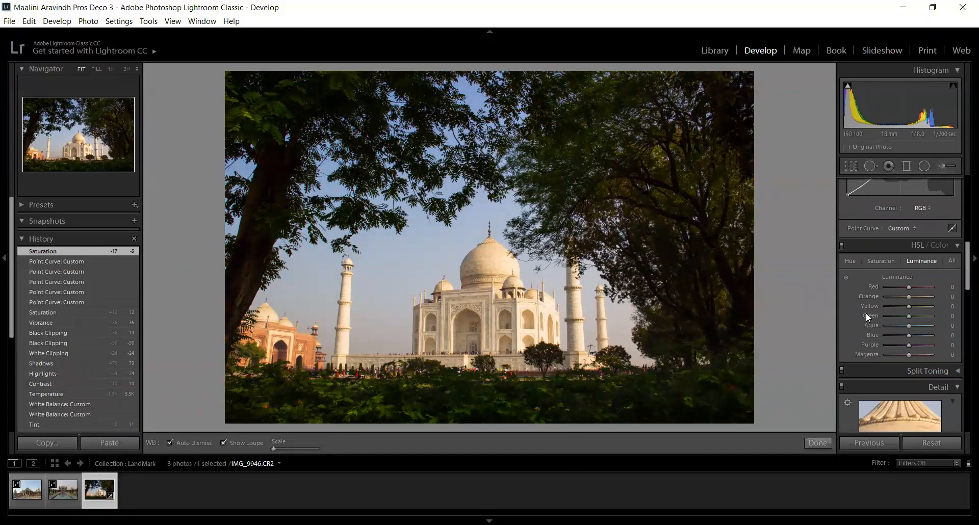
click(855, 261)
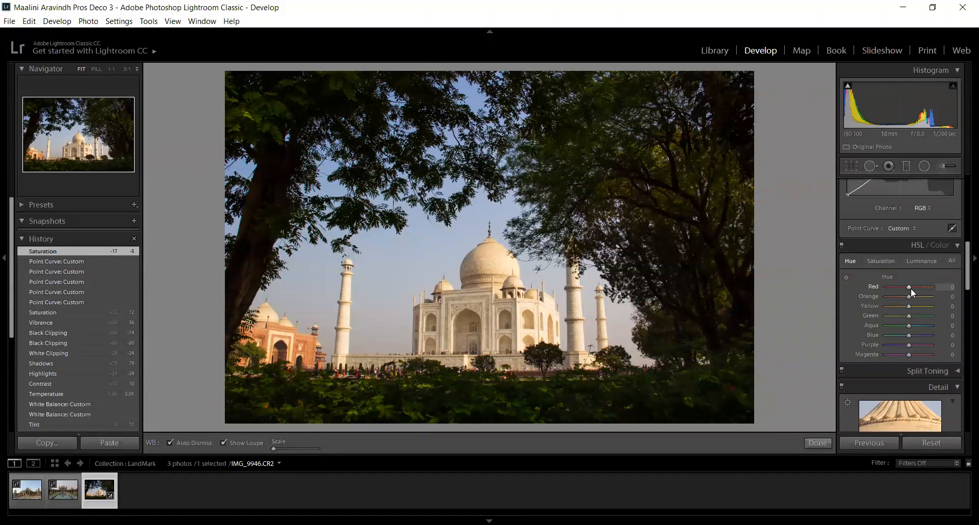
drag(909, 287, 886, 288)
mouse_move(908, 336)
mouse_down()
mouse_move(879, 335)
mouse_move(936, 338)
mouse_move(897, 341)
mouse_up()
mouse_move(916, 341)
mouse_down()
mouse_move(926, 341)
mouse_move(908, 341)
mouse_up()
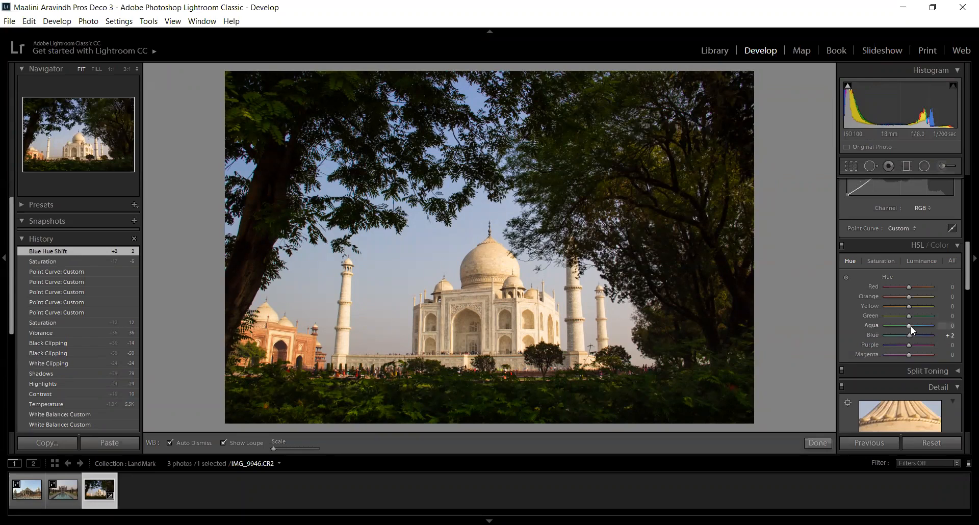
drag(907, 315, 878, 316)
drag(880, 316, 927, 316)
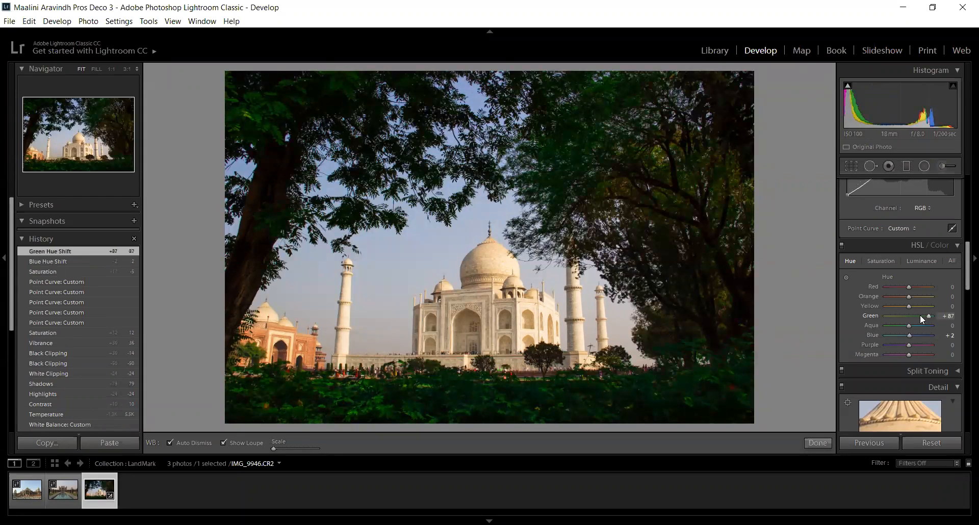
Step: Brighten the photo by trying an Exposure of +0.48 and settling on +0.36
scroll(852, 322, up, 10)
drag(907, 289, 909, 289)
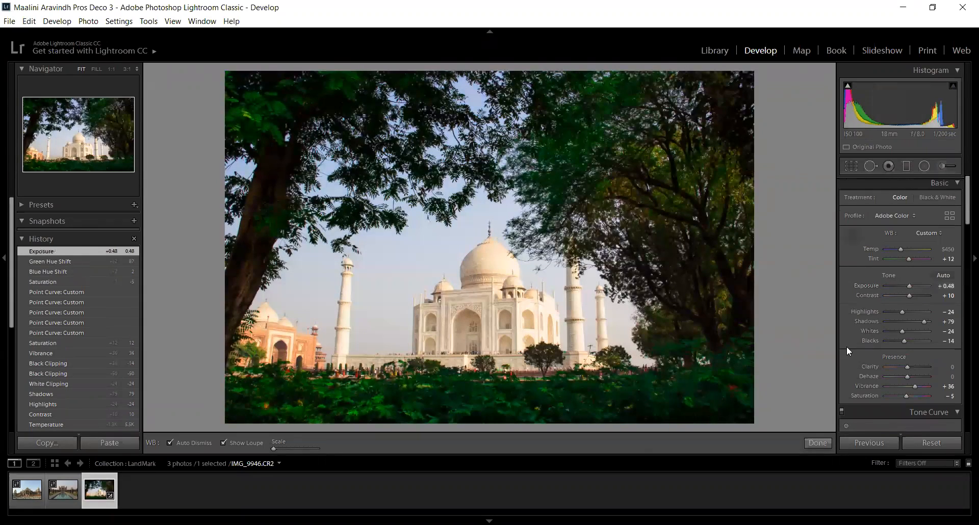
scroll(847, 347, down, 5)
scroll(884, 273, up, 3)
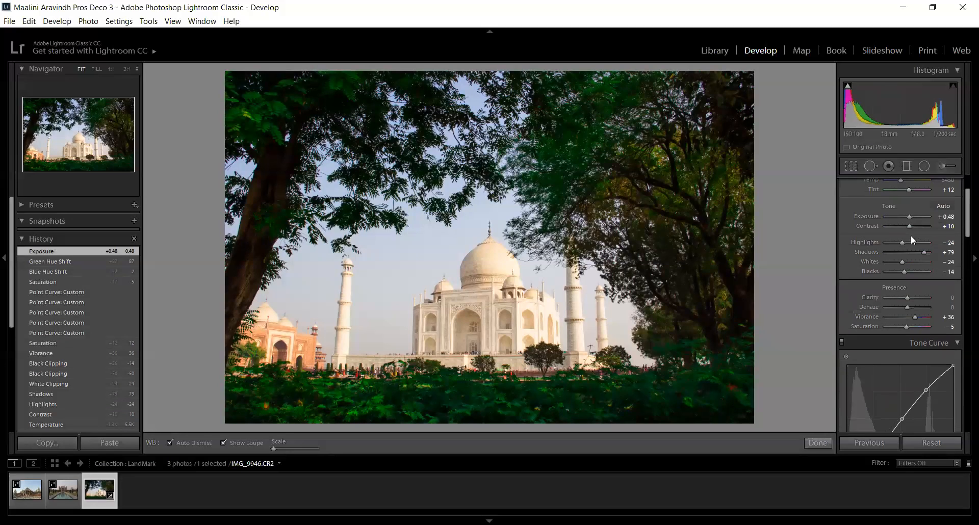
click(907, 216)
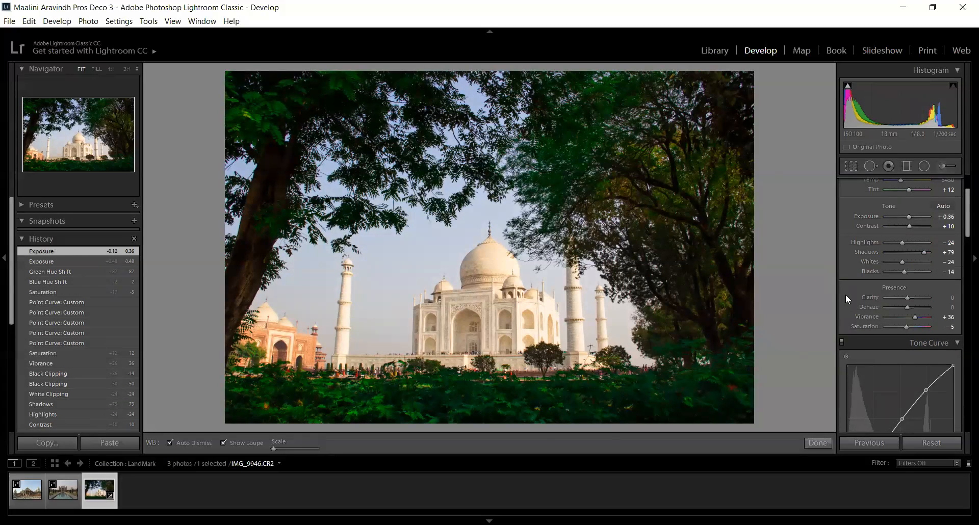
Step: Set the HSL Saturation of Blue to +100 and of Aqua to +87
scroll(845, 294, down, 10)
scroll(846, 295, up, 3)
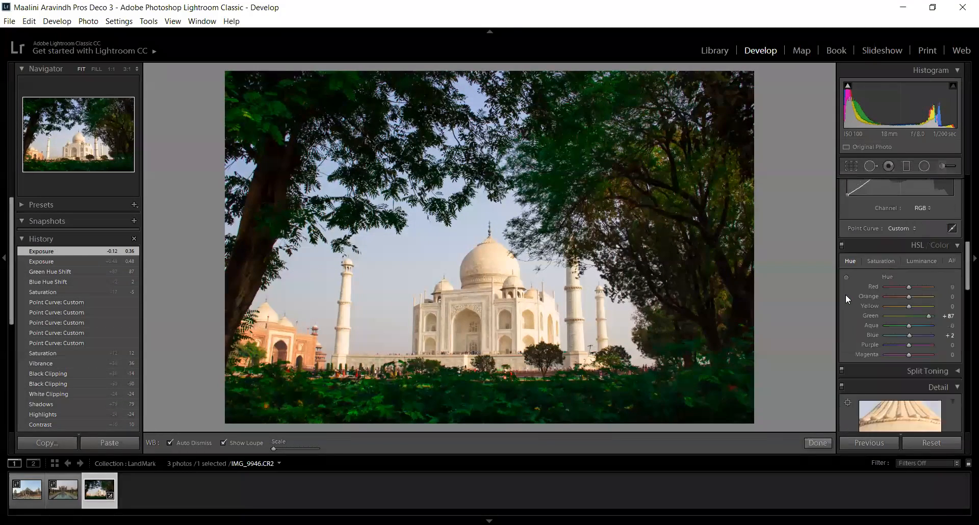
click(880, 259)
drag(910, 335, 931, 334)
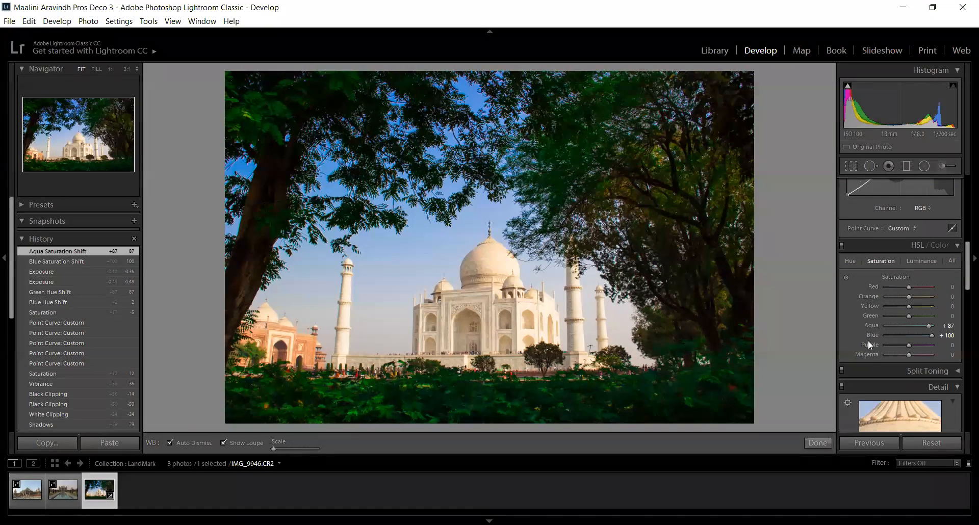
Step: Try a Blue luminance of -80 in HSL, and settle on -7
click(911, 262)
mouse_move(907, 335)
mouse_down()
mouse_move(922, 335)
mouse_move(889, 339)
mouse_up()
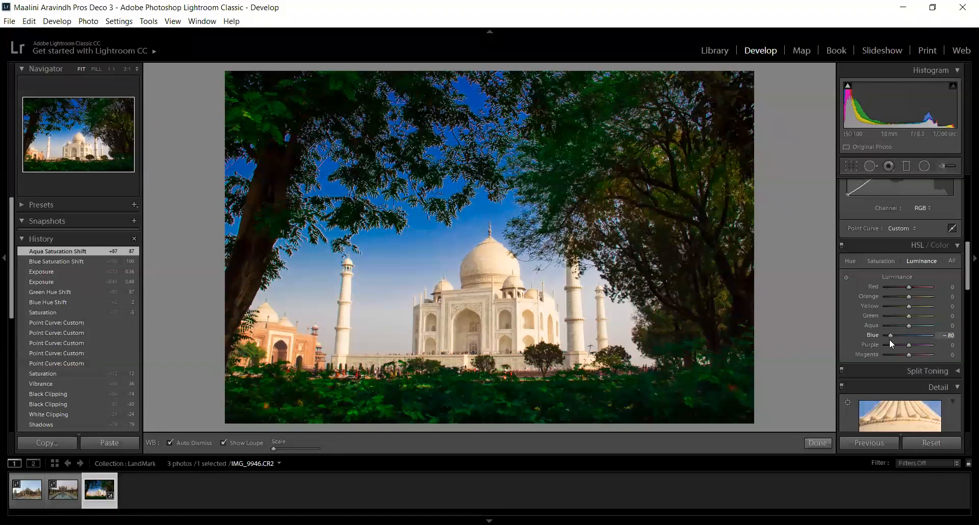
mouse_move(889, 339)
mouse_down()
mouse_move(934, 338)
mouse_move(908, 344)
mouse_up()
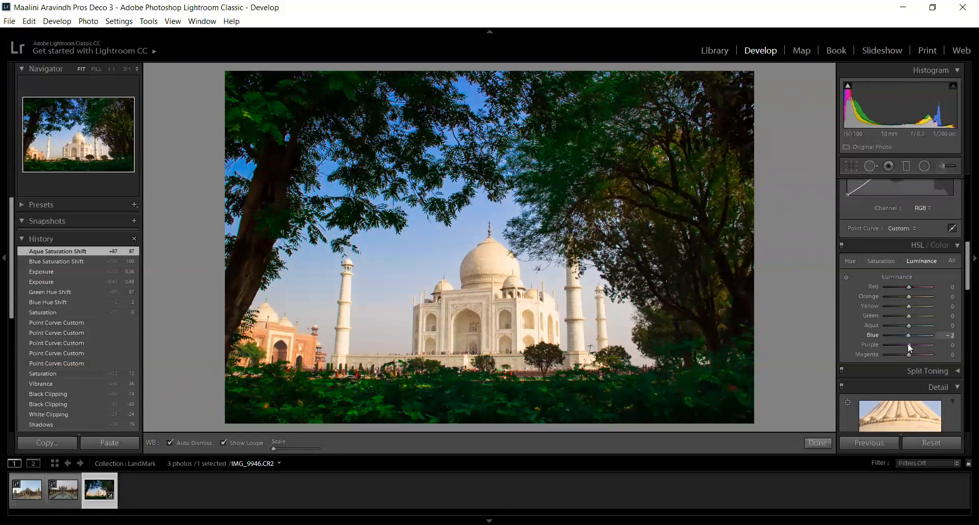
Step: Give the Split Toning highlights a yellow tint with Hue 53 and Saturation 78
scroll(874, 332, down, 3)
scroll(873, 332, down, 2)
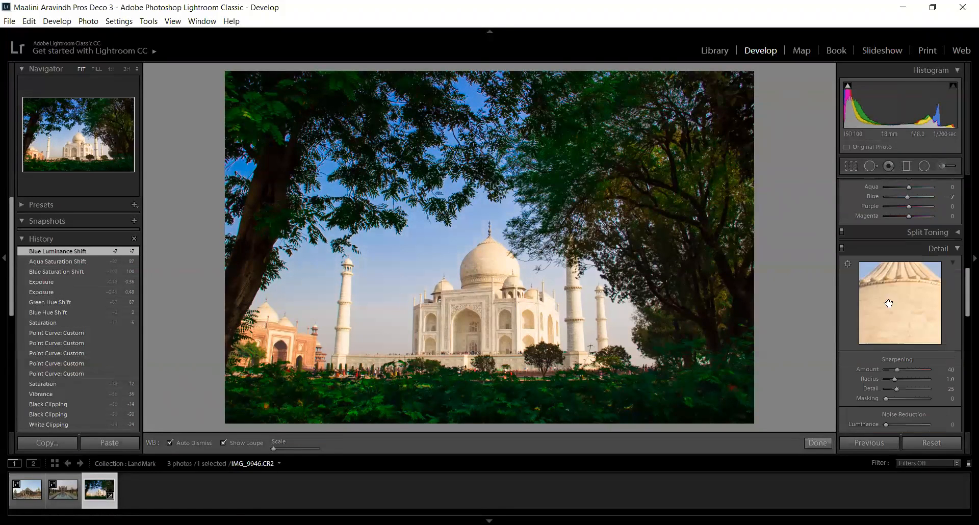
click(957, 233)
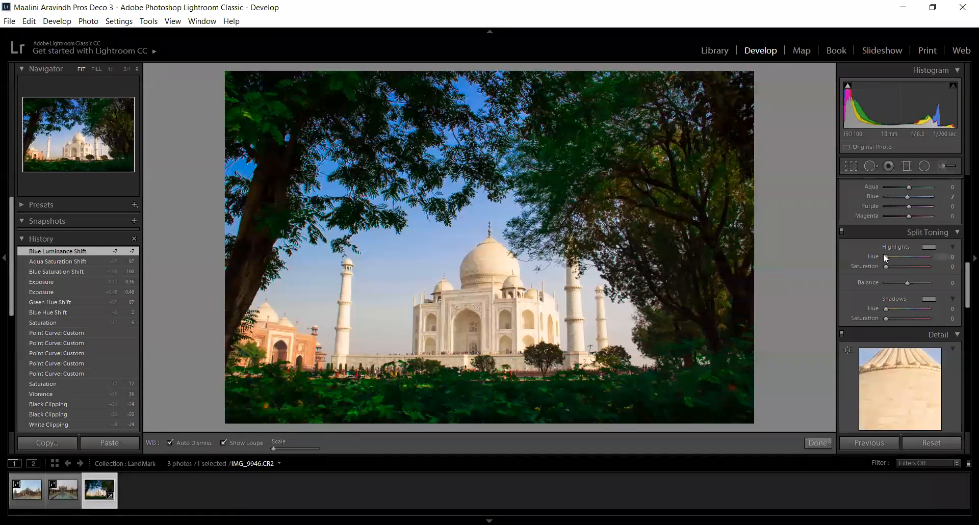
click(931, 248)
click(748, 253)
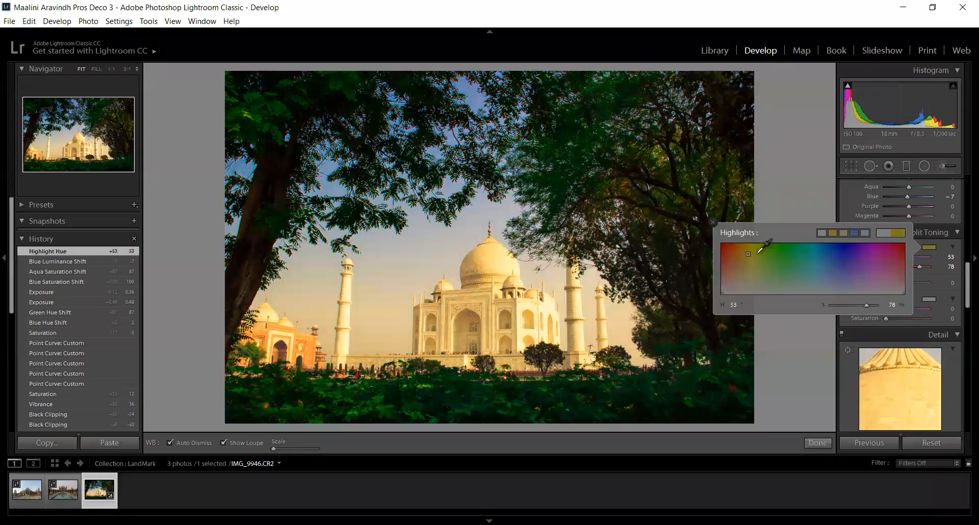
click(715, 221)
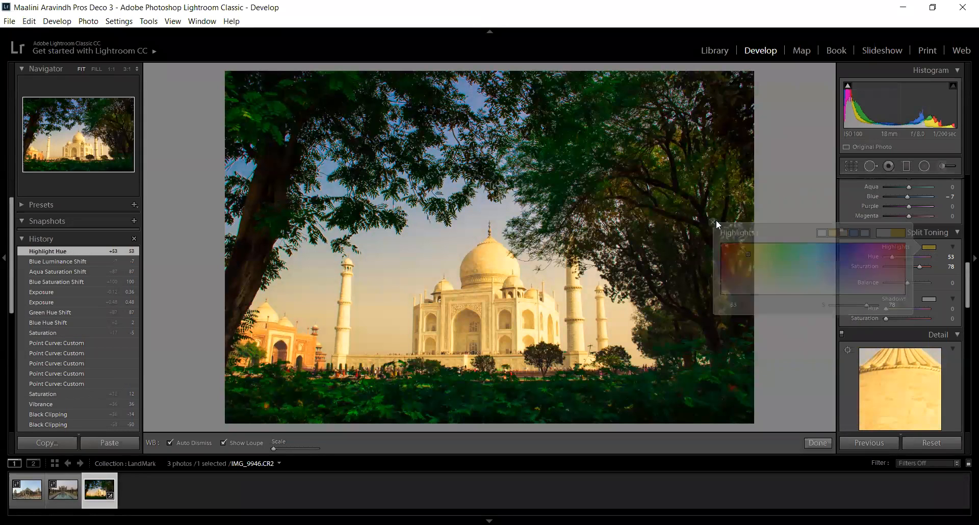
Step: Tint the Split Toning shadows purple with Hue 271 and Saturation 43, and set Balance to +31
click(930, 299)
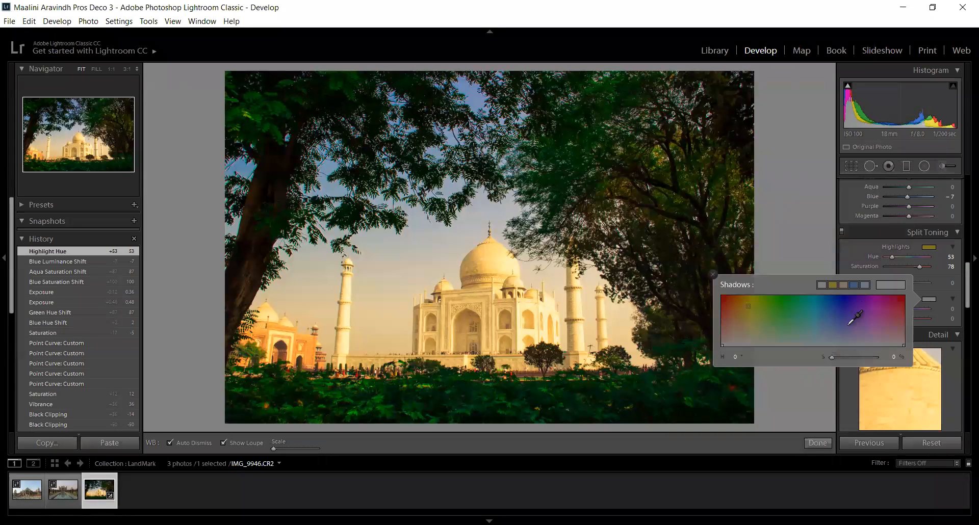
click(860, 324)
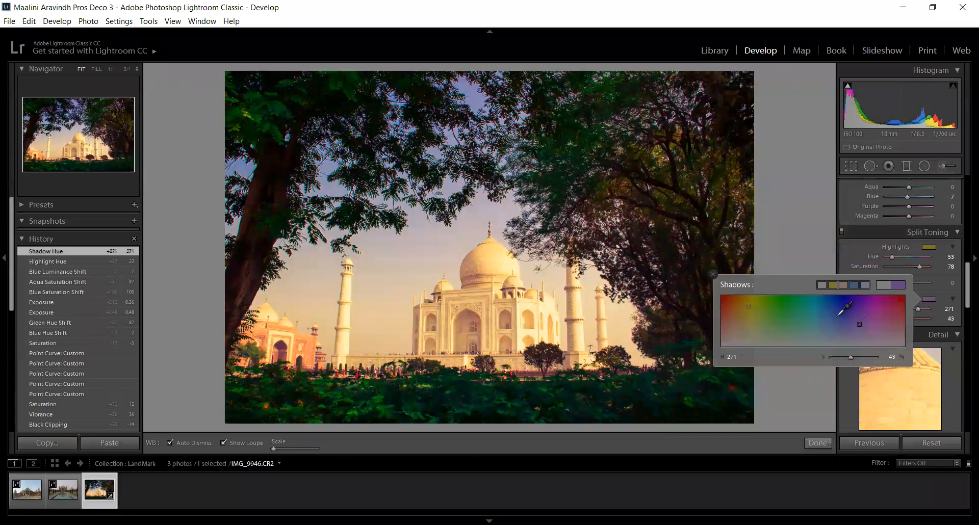
click(713, 275)
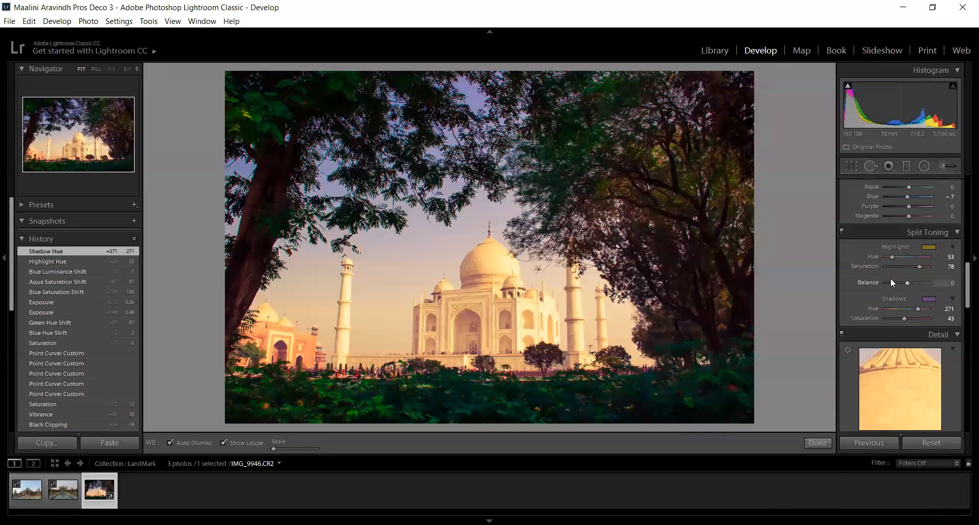
mouse_move(907, 283)
mouse_down()
mouse_move(889, 283)
mouse_move(926, 283)
mouse_move(914, 286)
mouse_up()
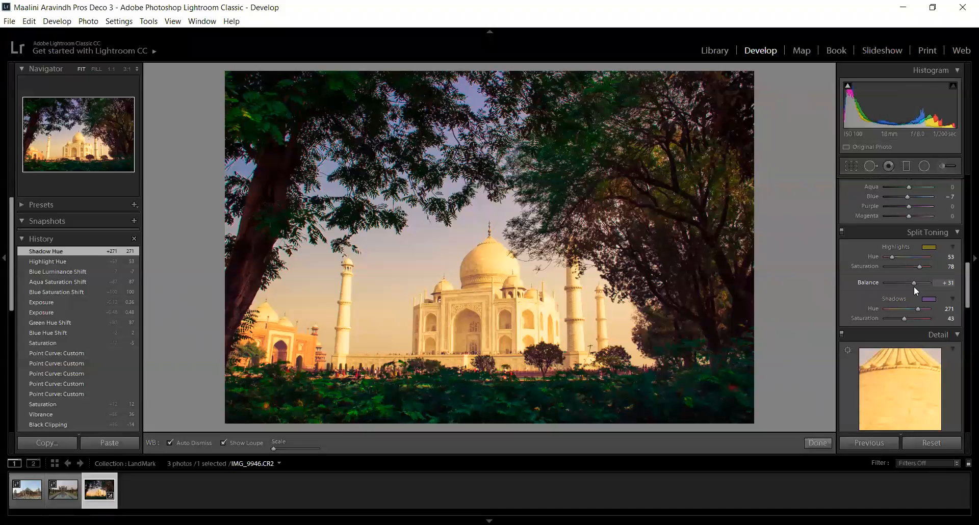
Step: Compare the photo with Split Toning off and on, and lower the saturation to 13 for highlights and 19 for shadows
click(842, 233)
click(841, 233)
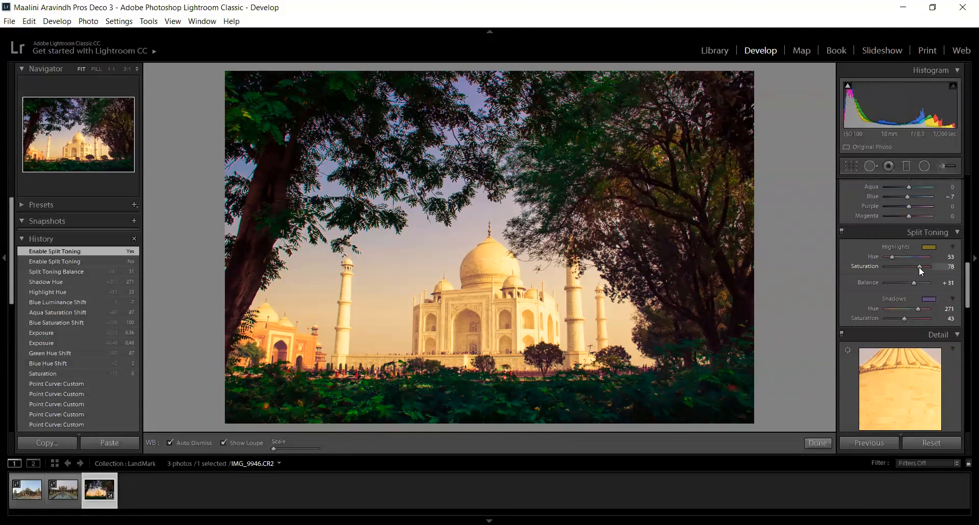
drag(916, 267, 902, 269)
drag(895, 322, 895, 323)
click(842, 232)
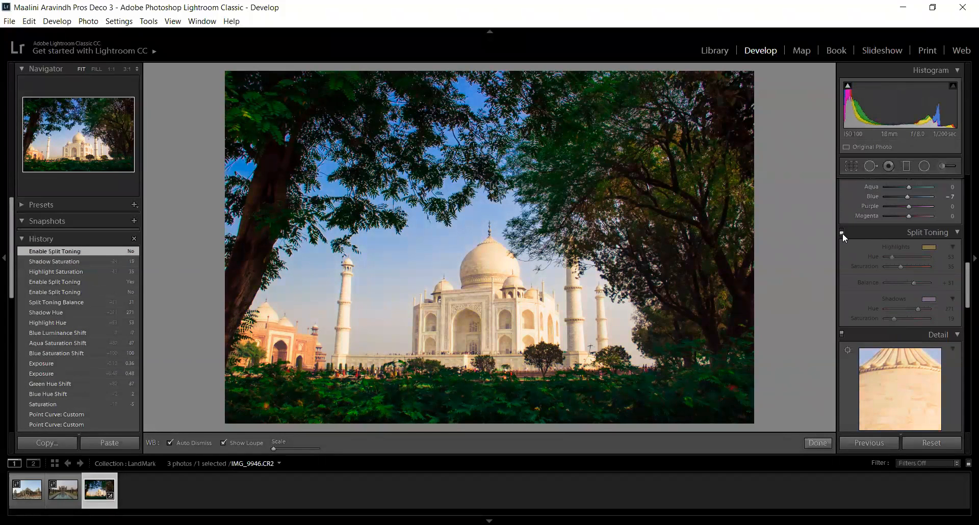
click(841, 233)
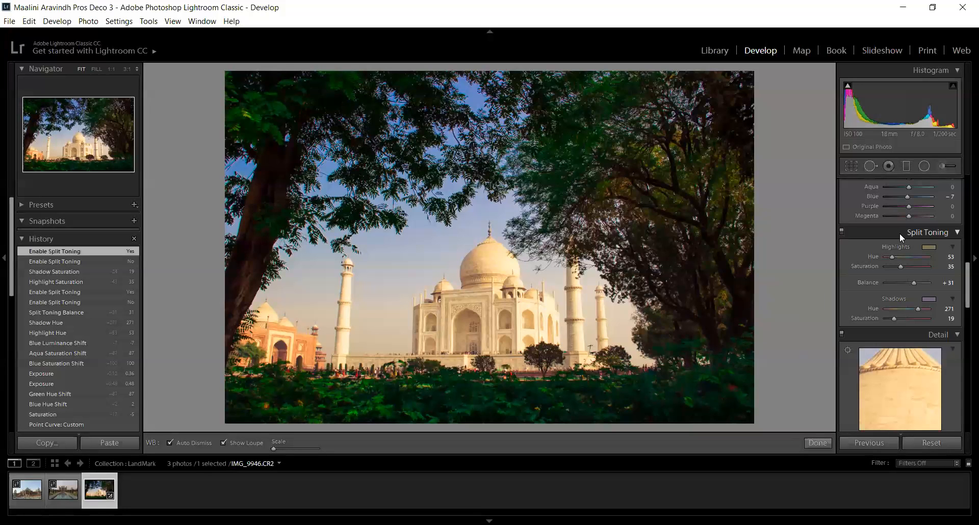
drag(897, 265, 888, 271)
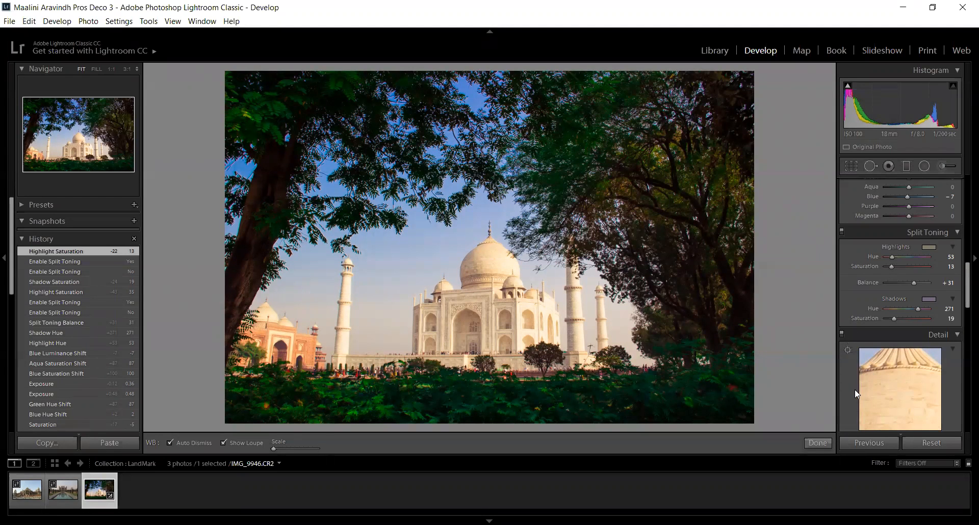
Step: Sharpen the photo with an Amount of 55 and Masking of 100, trying other amounts and masking values first
scroll(855, 390, down, 3)
drag(870, 320, 899, 333)
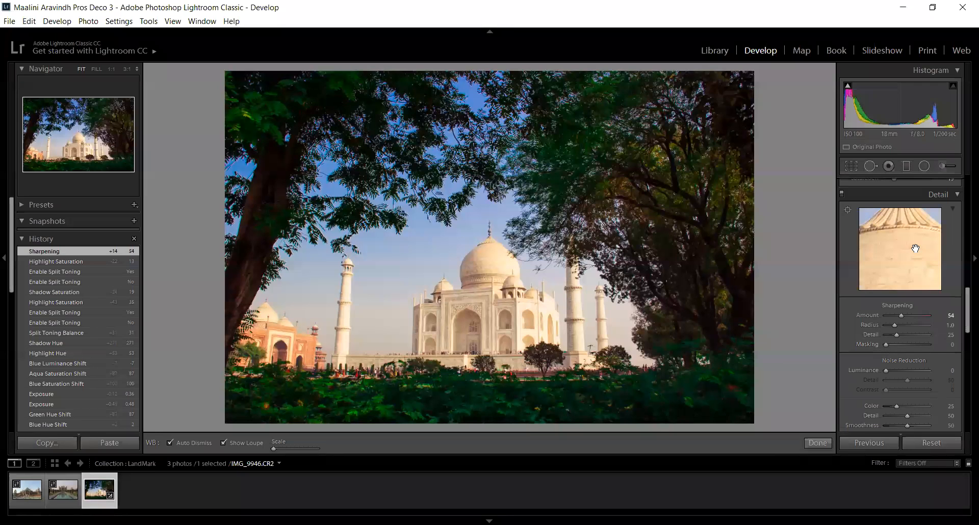
mouse_move(886, 345)
mouse_down()
mouse_move(964, 351)
mouse_move(866, 349)
mouse_move(952, 348)
mouse_move(881, 340)
mouse_up()
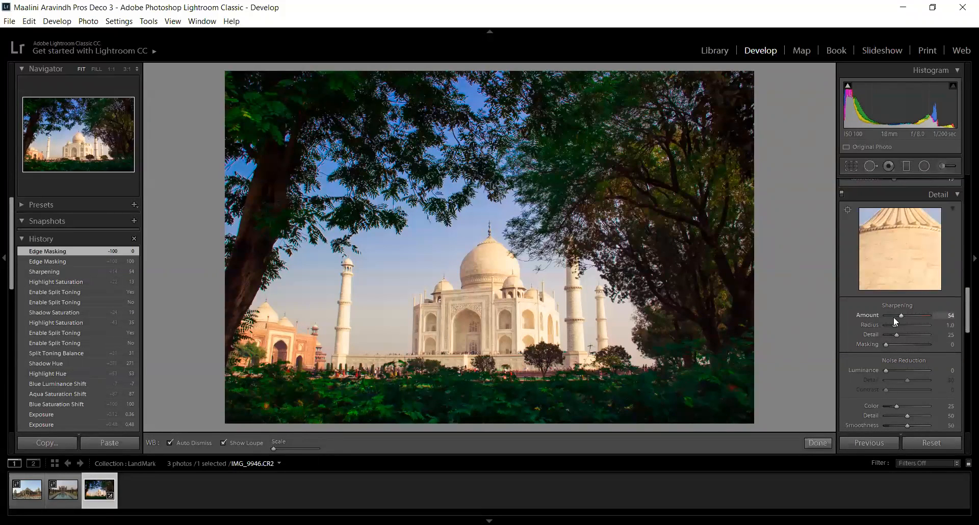
drag(901, 317, 939, 345)
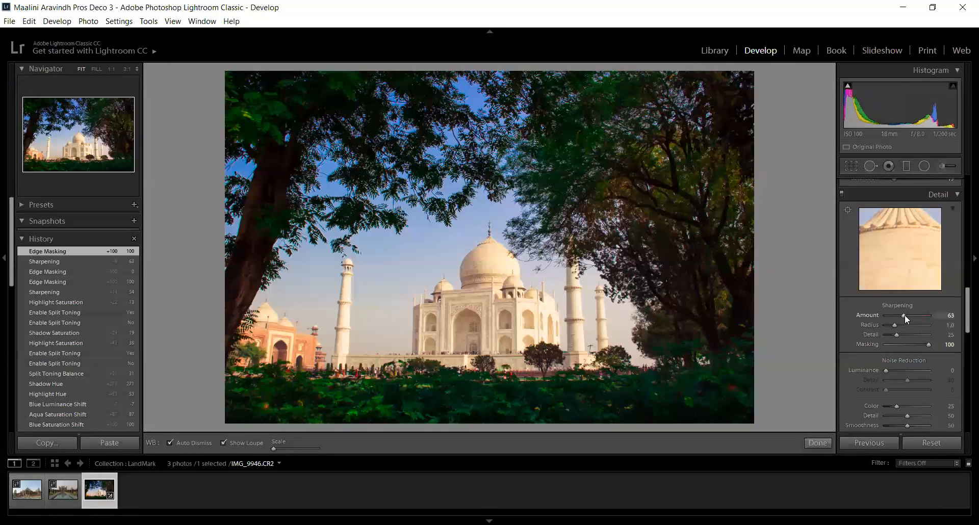
drag(901, 314, 901, 314)
scroll(848, 394, down, 5)
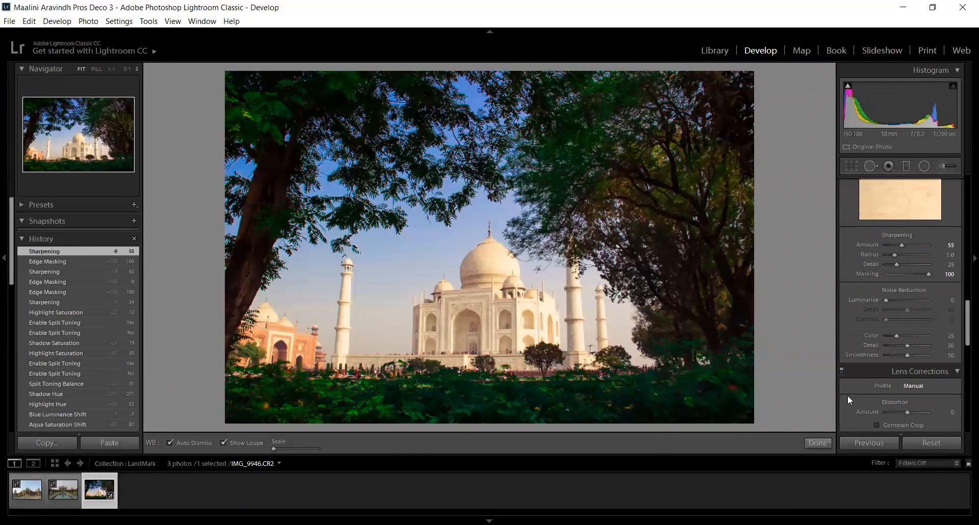
Step: Set the luminance noise reduction to 11, trying a slightly higher amount first
scroll(867, 352, up, 2)
drag(888, 298, 891, 299)
drag(892, 299, 889, 301)
scroll(847, 369, down, 5)
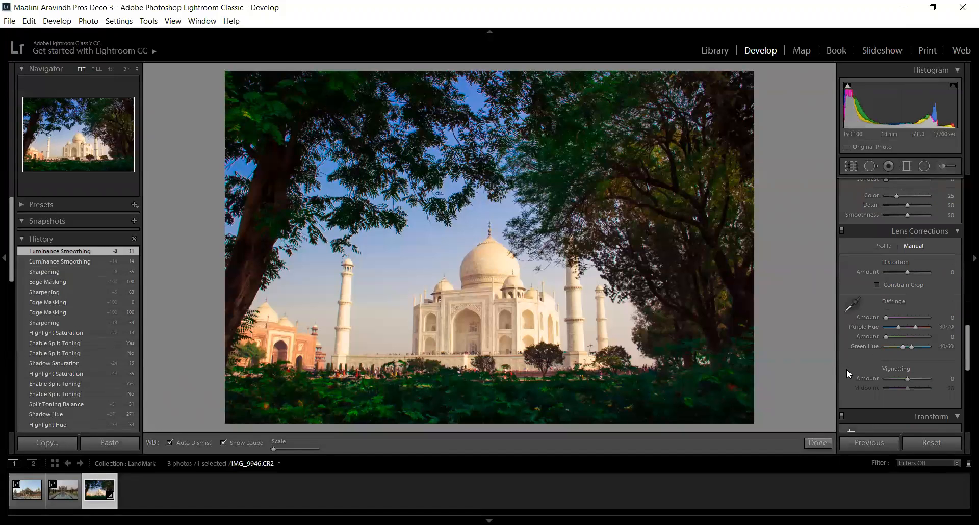
Step: Enable the lens profile corrections, comparing the photo with them off and on
click(888, 244)
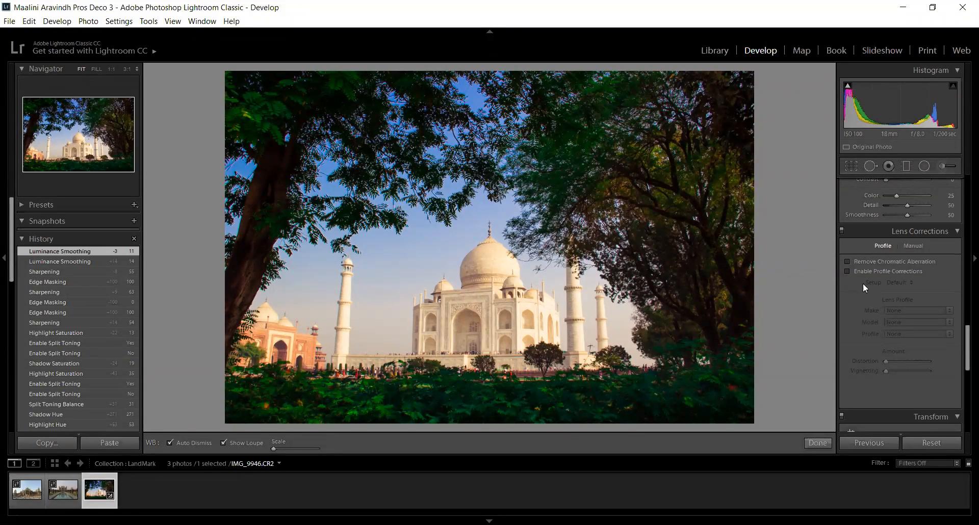
click(847, 272)
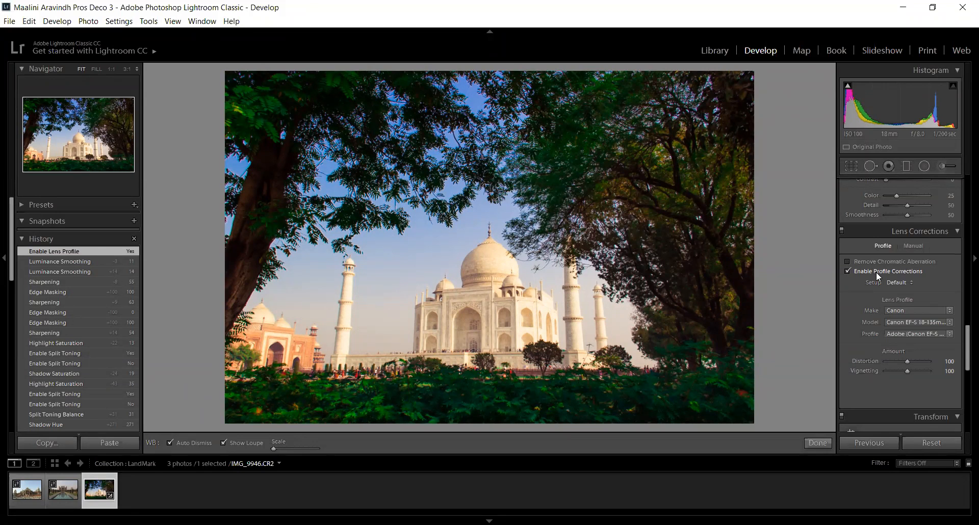
click(847, 270)
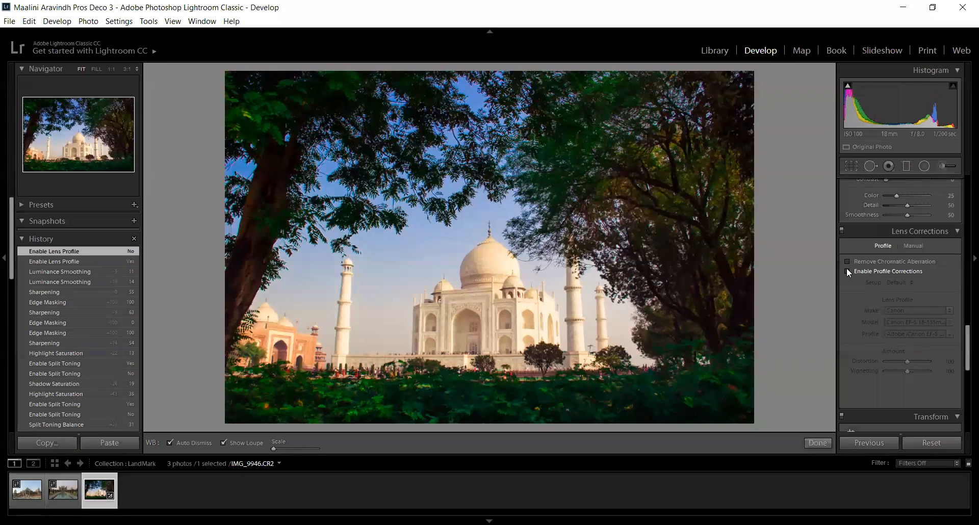
click(848, 271)
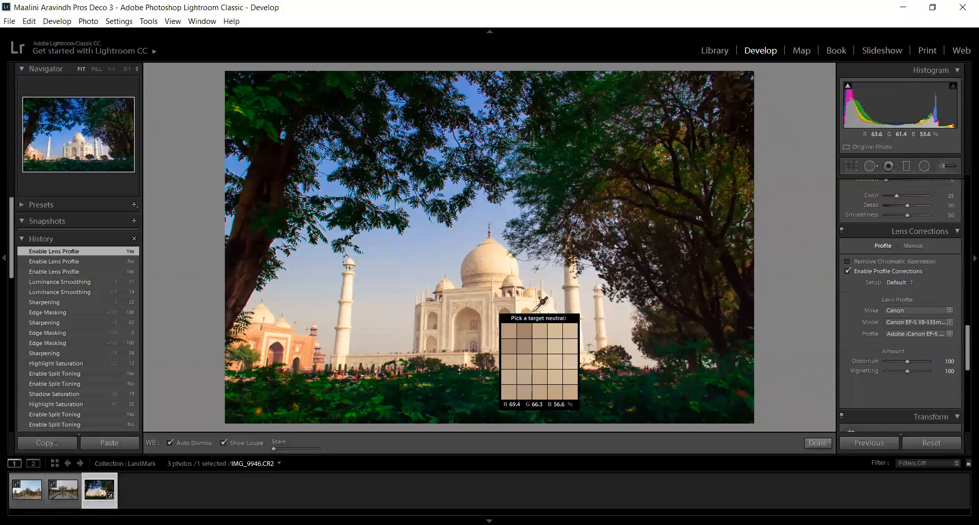
Step: Darken the photo's edges with a Post-Crop Vignetting Amount of -10 in the Highlight Priority style
scroll(899, 371, down, 7)
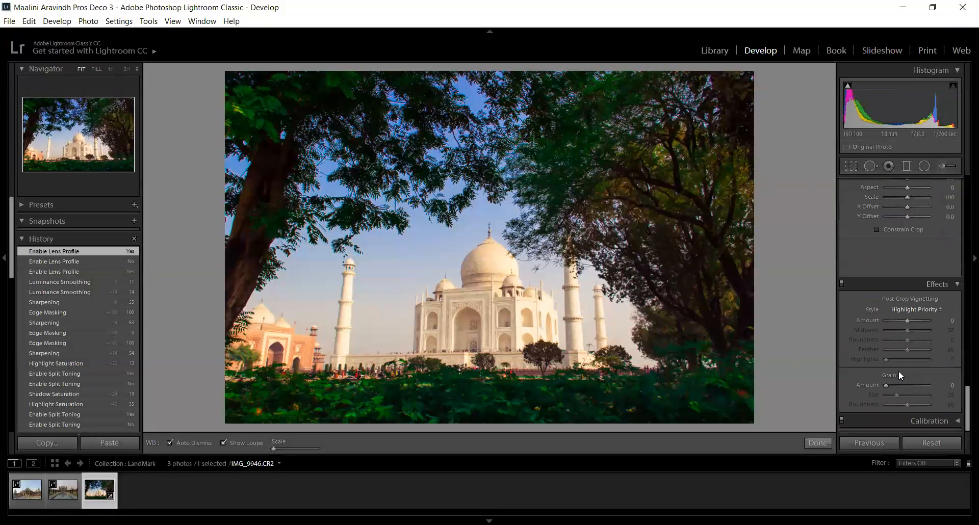
scroll(899, 375, up, 2)
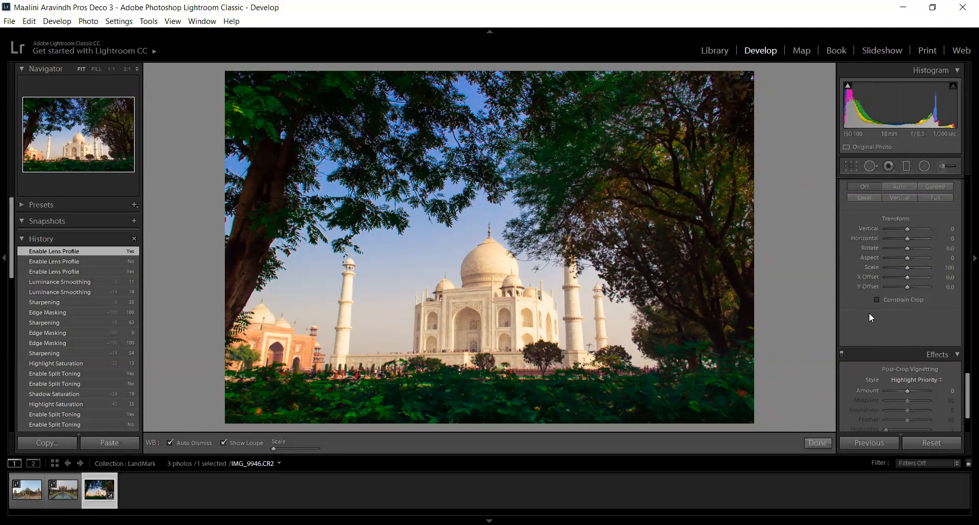
scroll(868, 313, down, 2)
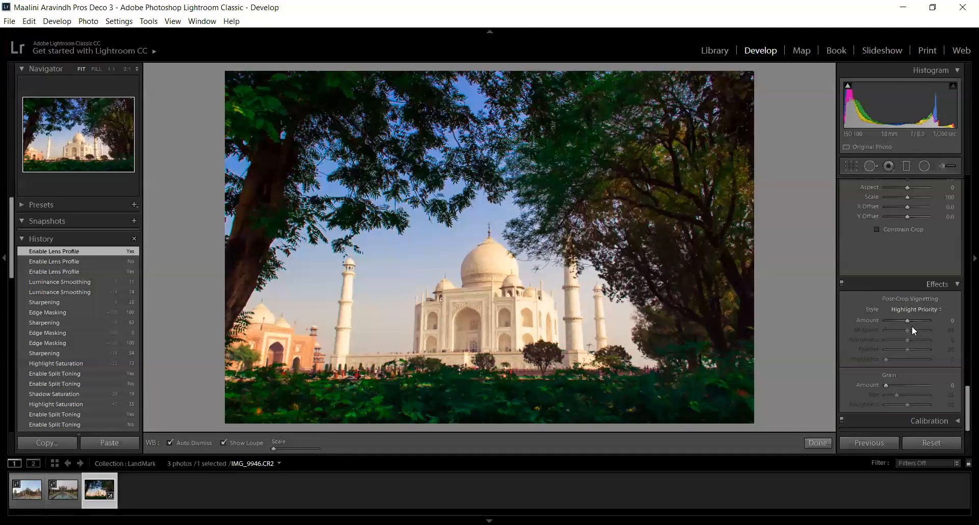
mouse_move(908, 322)
mouse_down()
mouse_move(898, 323)
mouse_move(906, 322)
mouse_up()
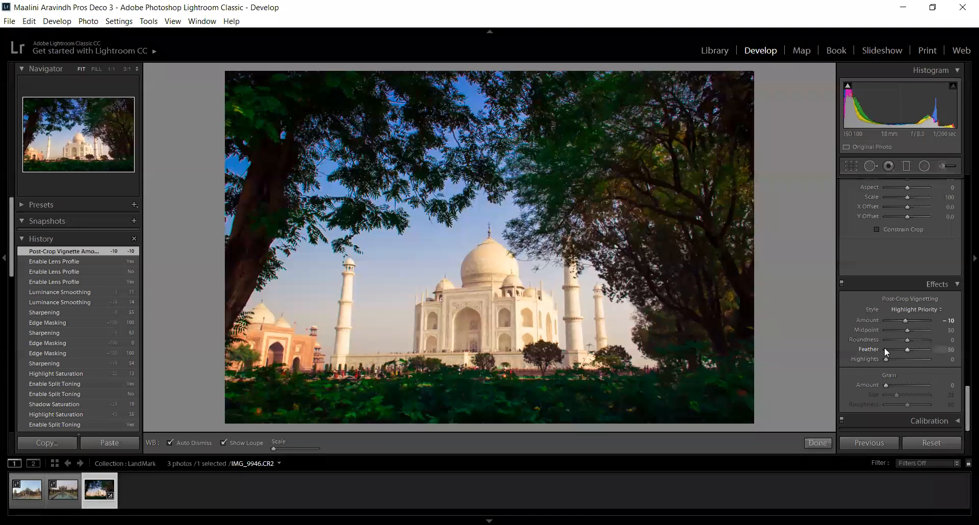
Step: Raise the photo's rating by one star and close the white balance selector
scroll(858, 322, up, 5)
scroll(859, 322, up, 6)
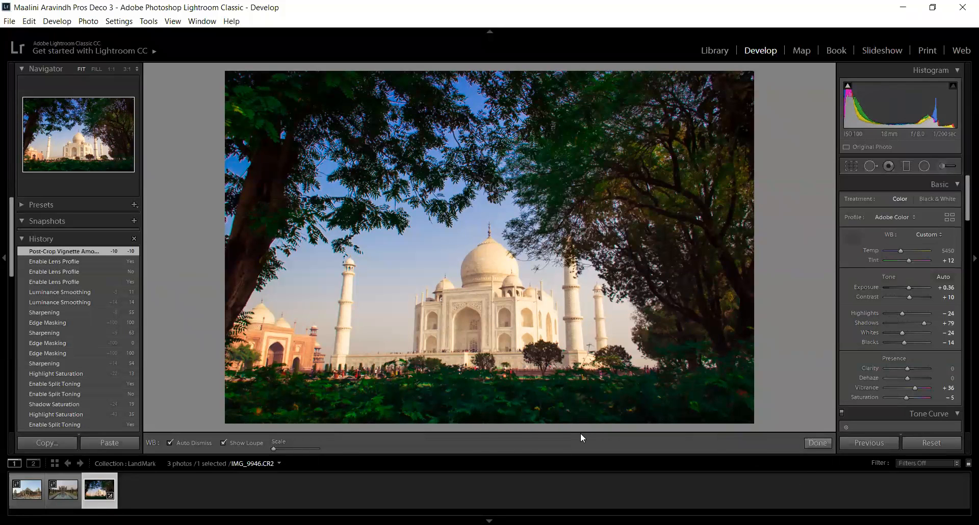
key(bracketright)
click(818, 443)
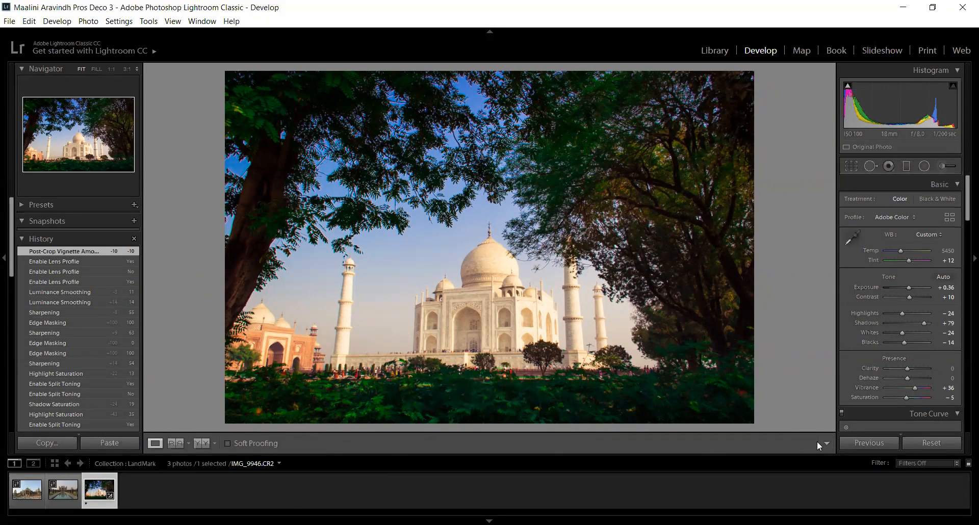
Step: Compare the before and after versions side by side, temporarily enlarging them by hiding both side panels
click(205, 444)
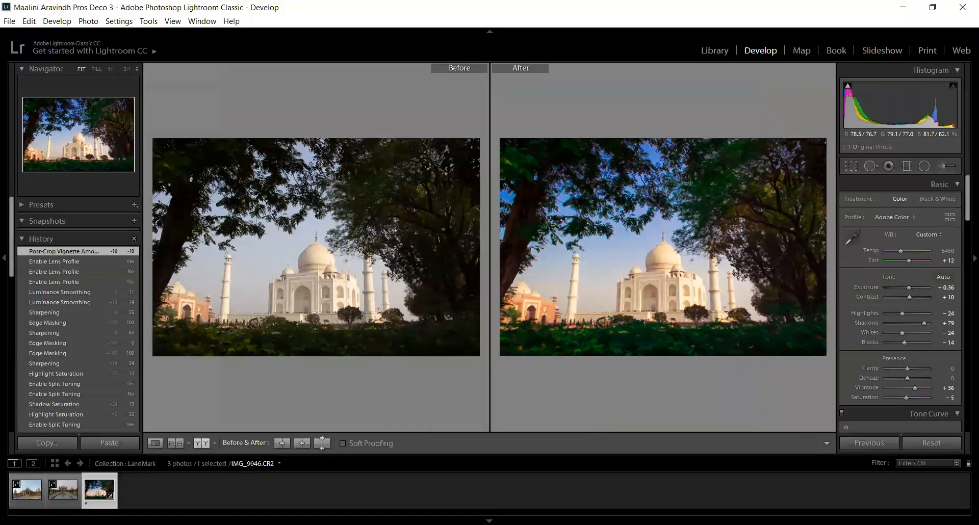
click(2, 263)
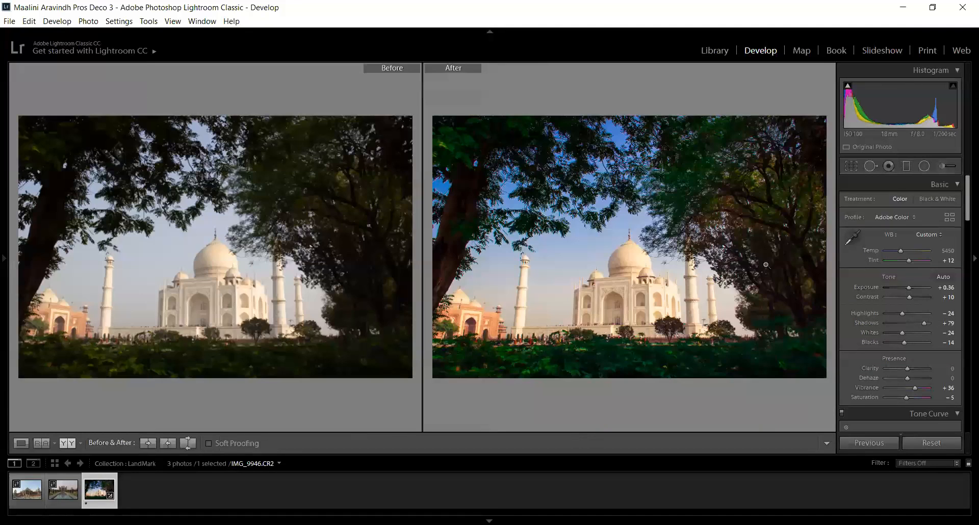
click(966, 258)
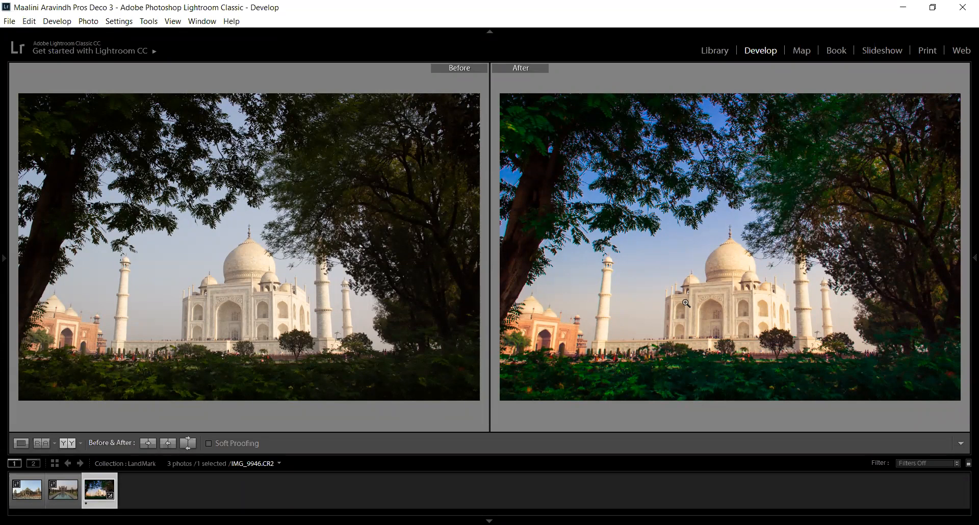
click(963, 230)
click(3, 225)
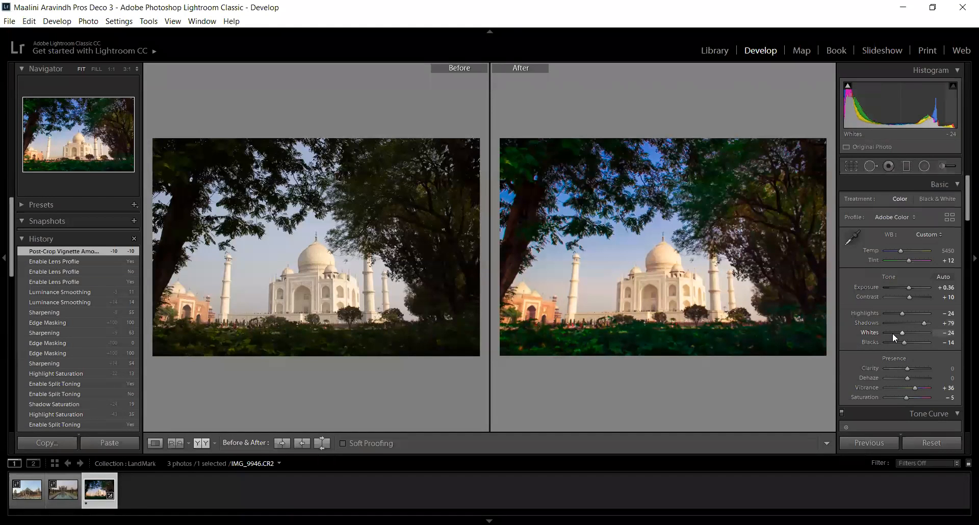
Step: Review the photo's adjustments and compare its appearance with the Tone Curve off and on
scroll(867, 320, down, 3)
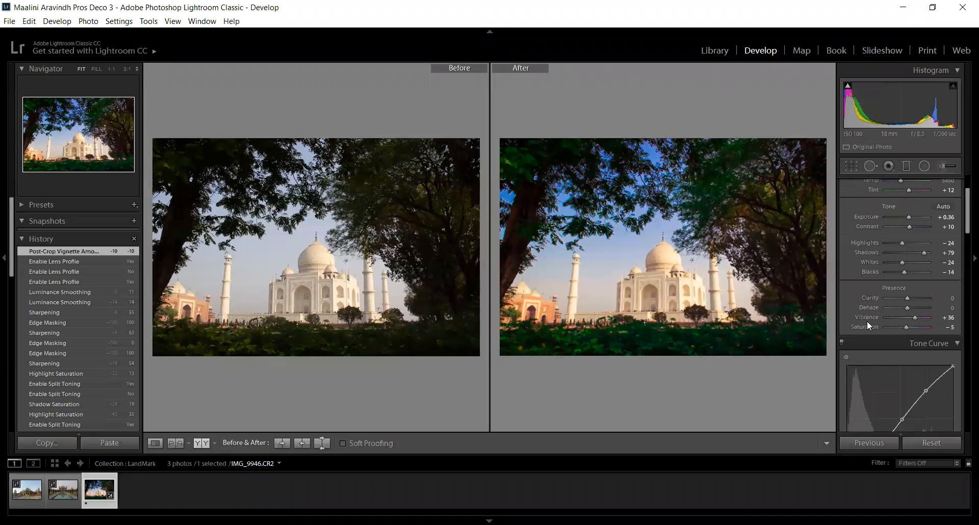
scroll(869, 323, down, 3)
scroll(867, 320, up, 2)
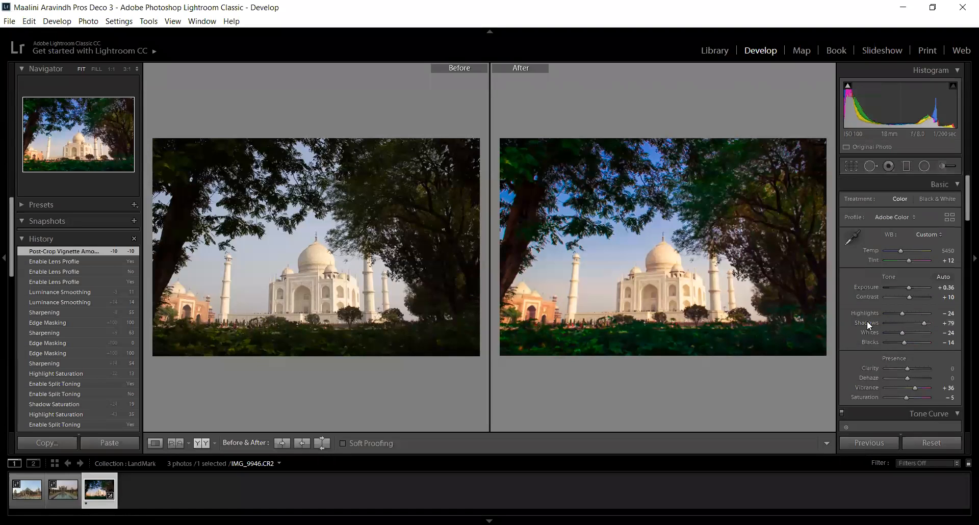
scroll(858, 304, down, 4)
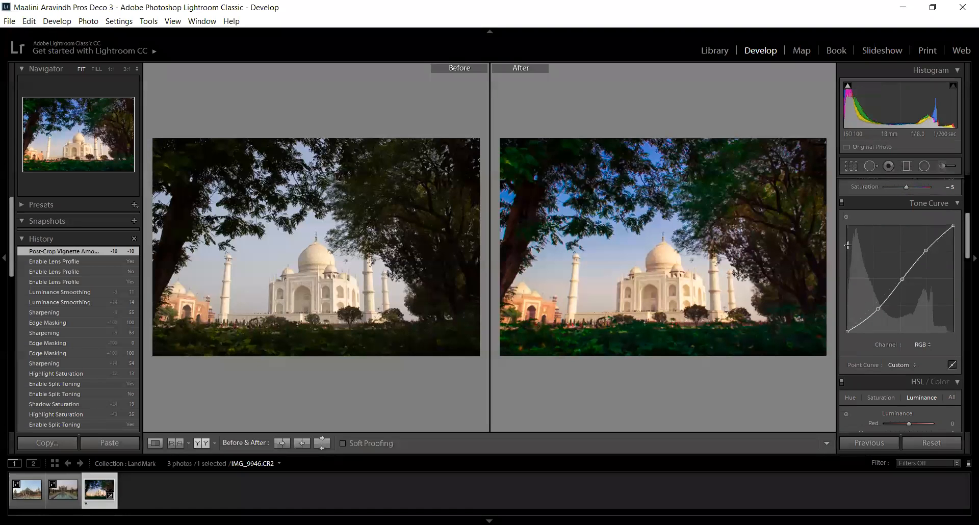
click(841, 203)
click(842, 203)
click(841, 202)
click(842, 203)
click(841, 202)
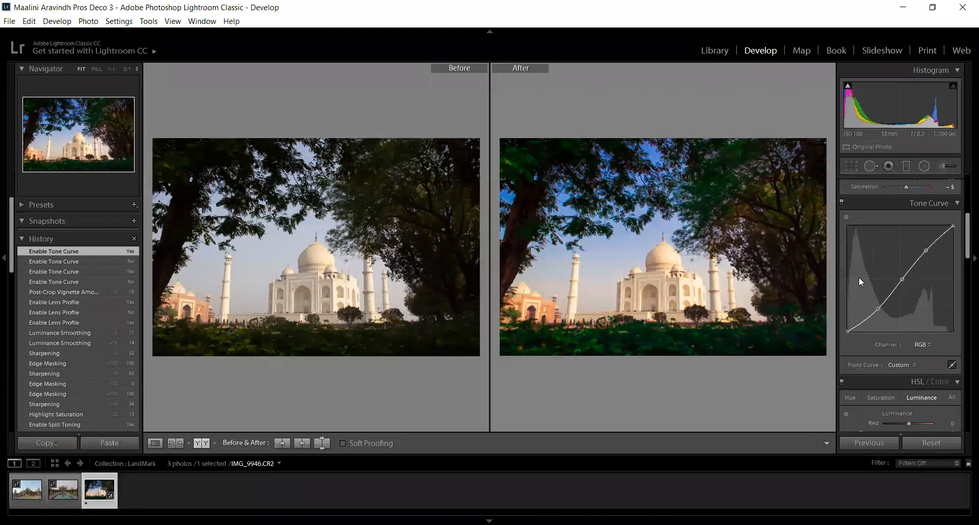
scroll(859, 277, down, 3)
scroll(889, 330, down, 10)
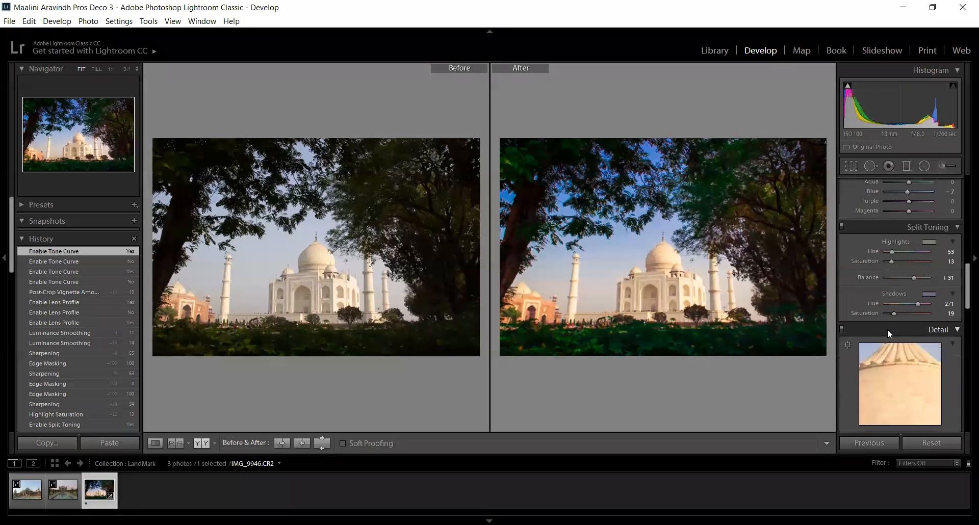
scroll(886, 328, up, 12)
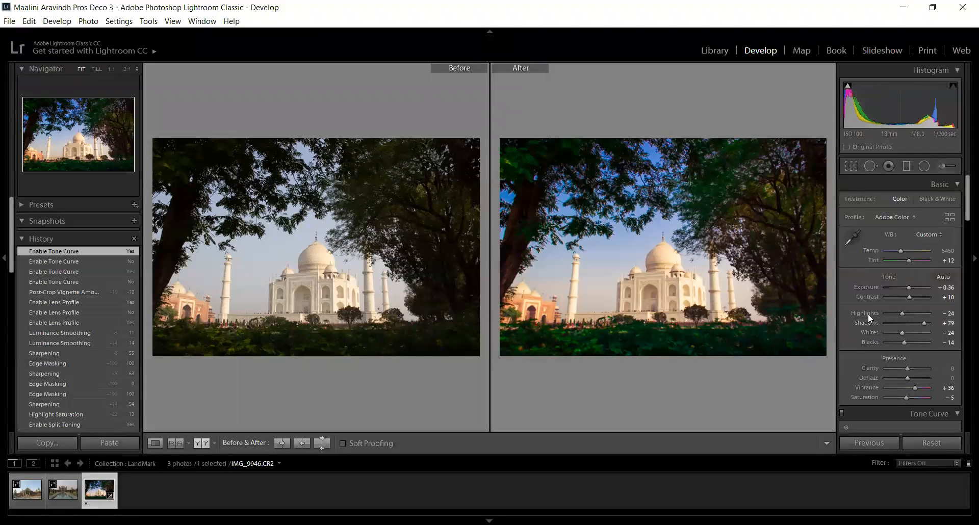
Step: View the unedited photos IMG_8947.CR2 and IMG_9868.CR2 against the edited IMG_9946.CR2
click(23, 494)
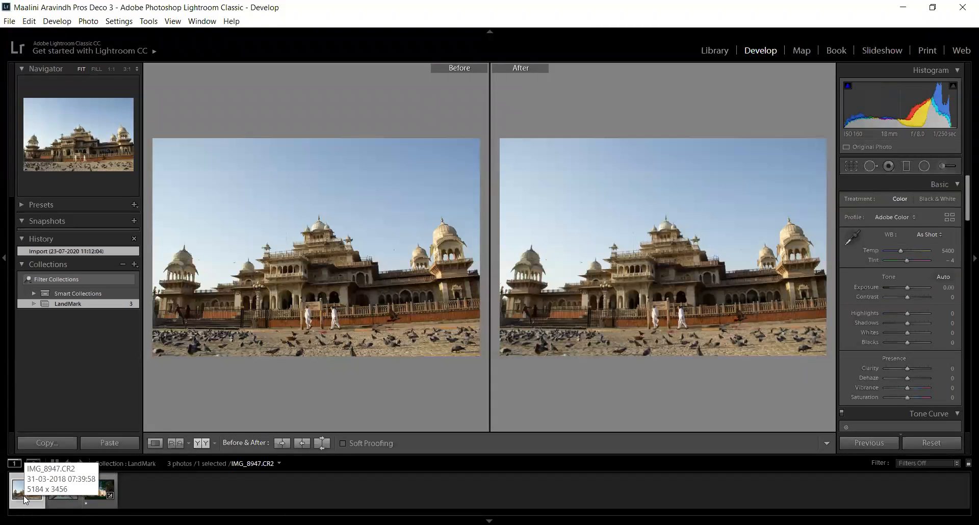
click(62, 497)
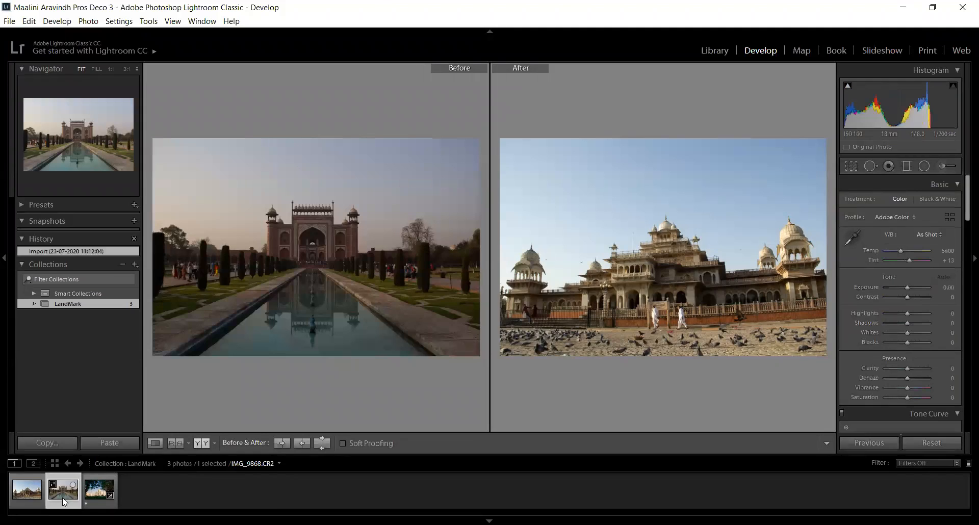
click(28, 499)
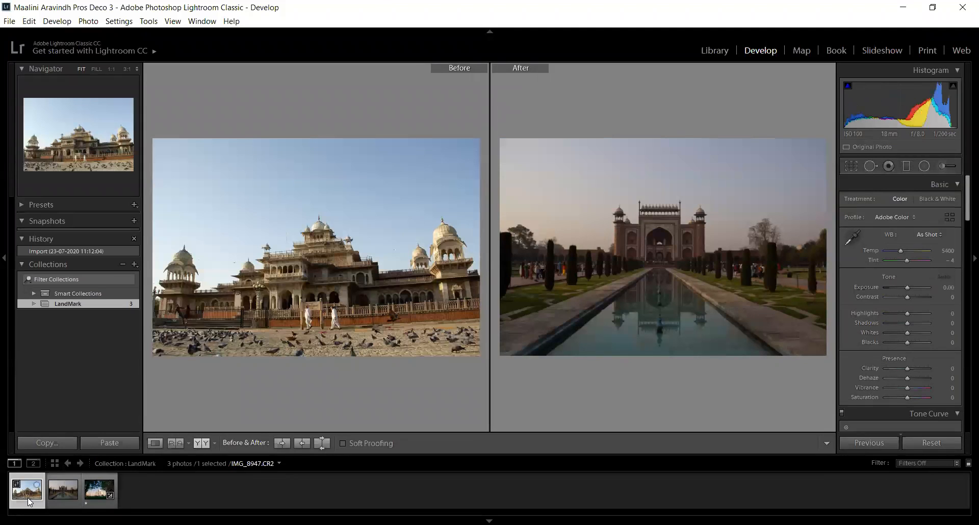
click(98, 491)
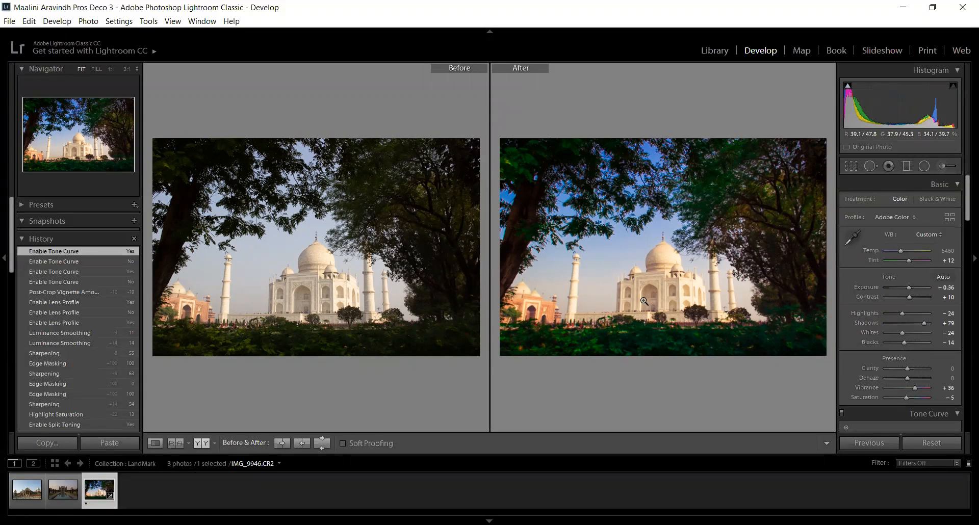
click(21, 492)
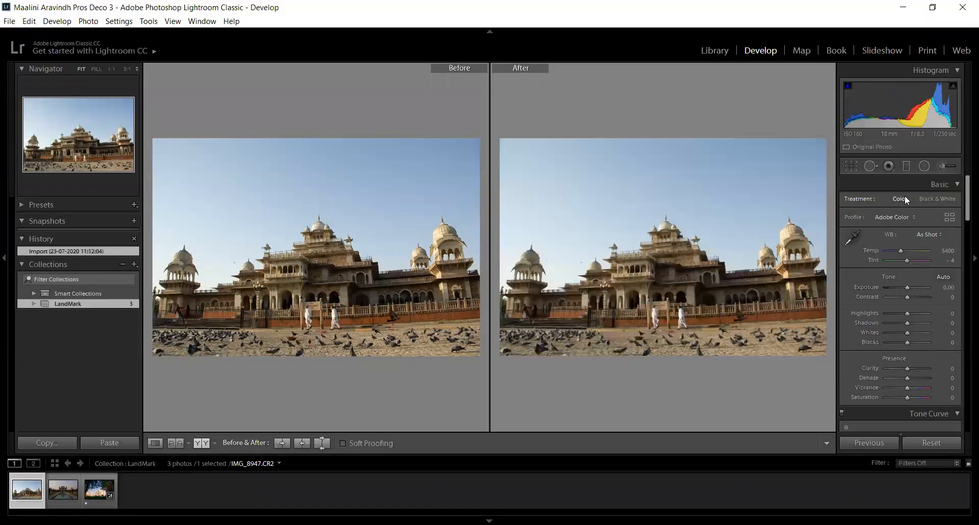
Step: Copy the develop settings from the edited photo IMG_9946.CR2
click(95, 494)
right_click(94, 495)
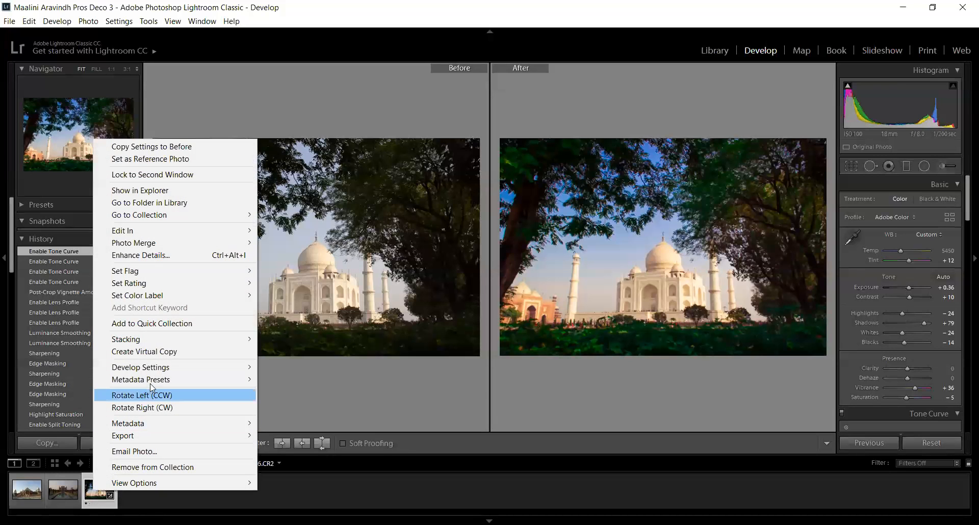
mouse_move(165, 368)
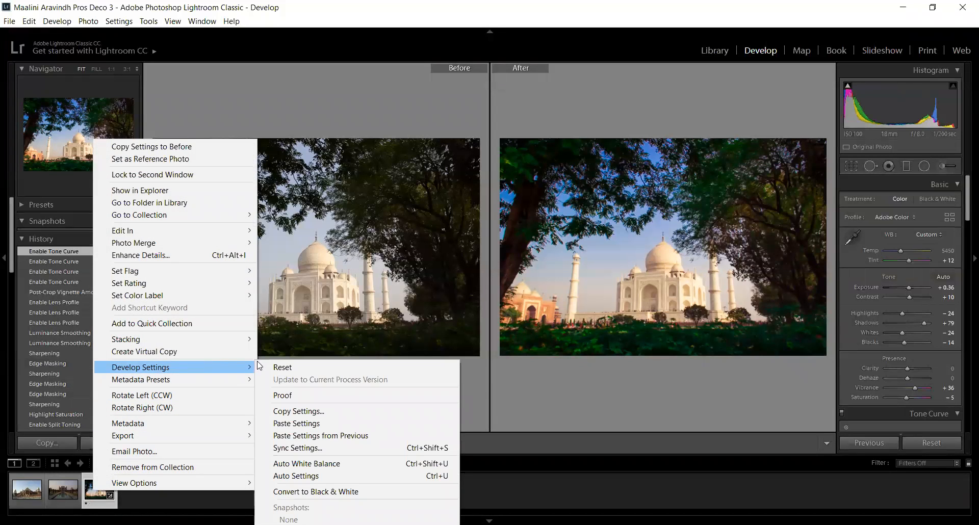
click(282, 411)
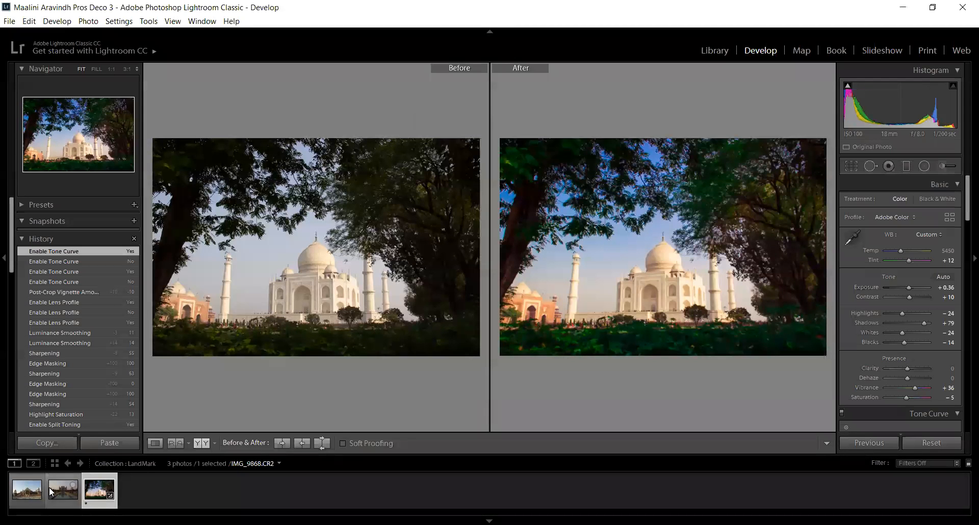
Step: Paste the copied develop settings onto IMG_8947.CR2, and reset that photo after viewing the effect
click(22, 491)
right_click(23, 490)
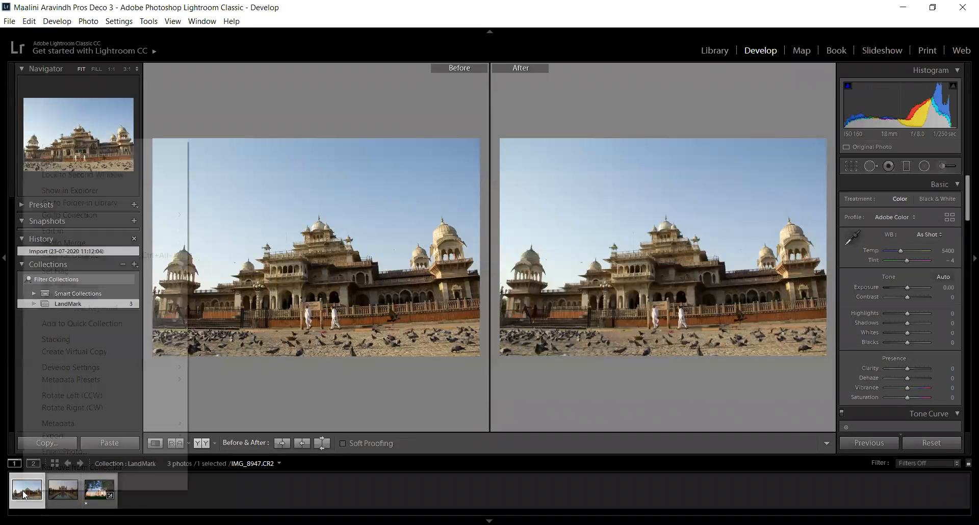
mouse_move(106, 367)
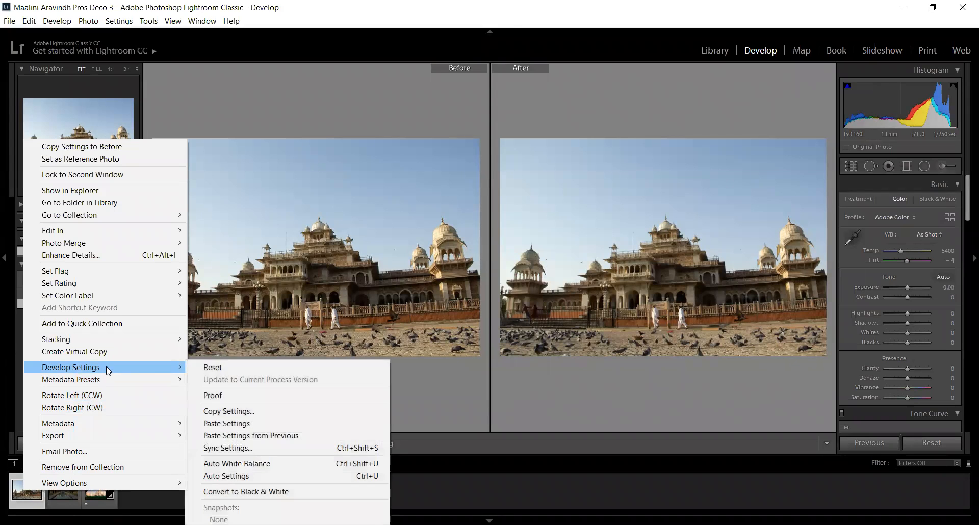
click(227, 423)
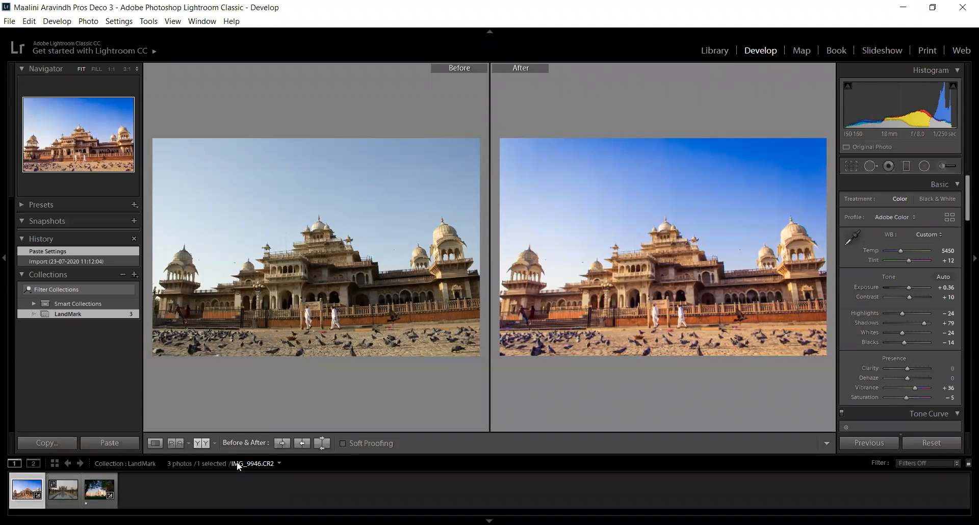
click(920, 444)
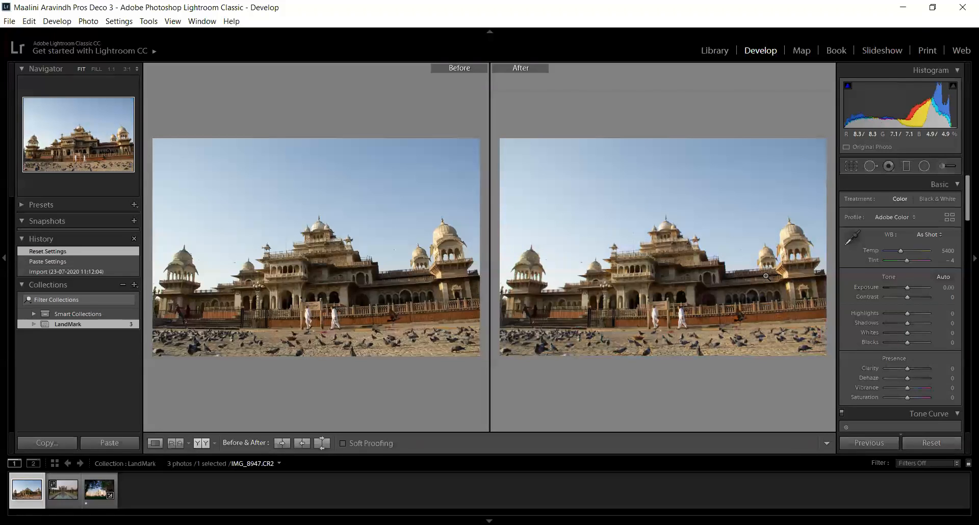
Step: Show IMG_8947.CR2 alone in Loupe view with both side panels hidden
click(156, 442)
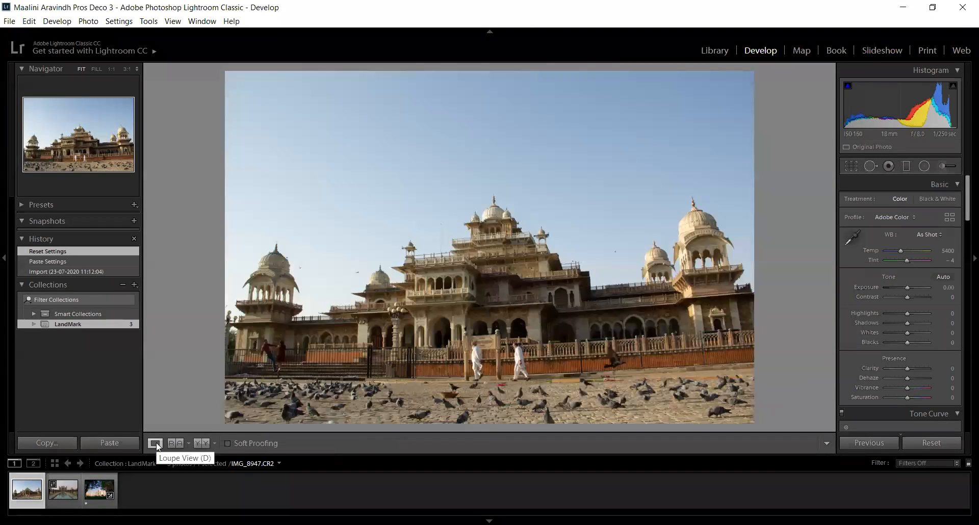
click(2, 344)
click(972, 248)
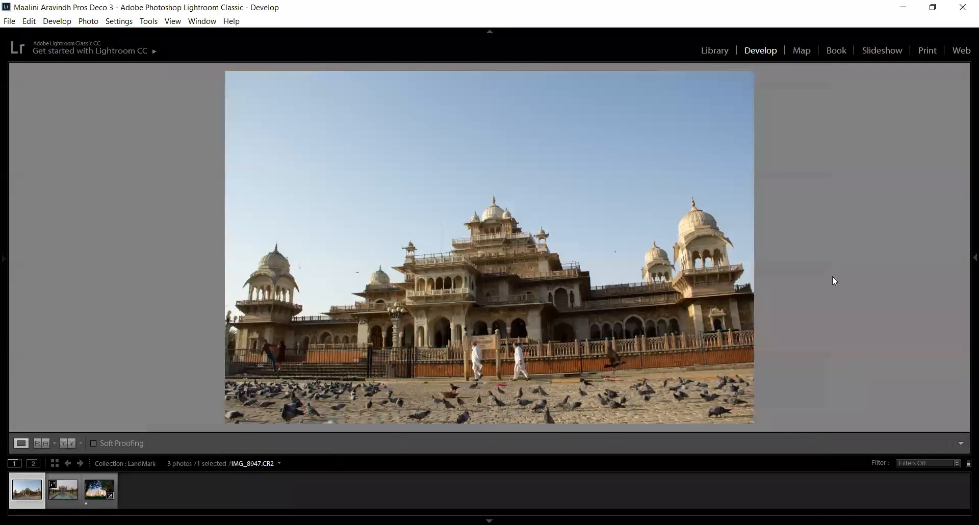
Step: Compare IMG_9946.CR2 before and after side by side, and return to IMG_8947.CR2 in Loupe view
click(97, 492)
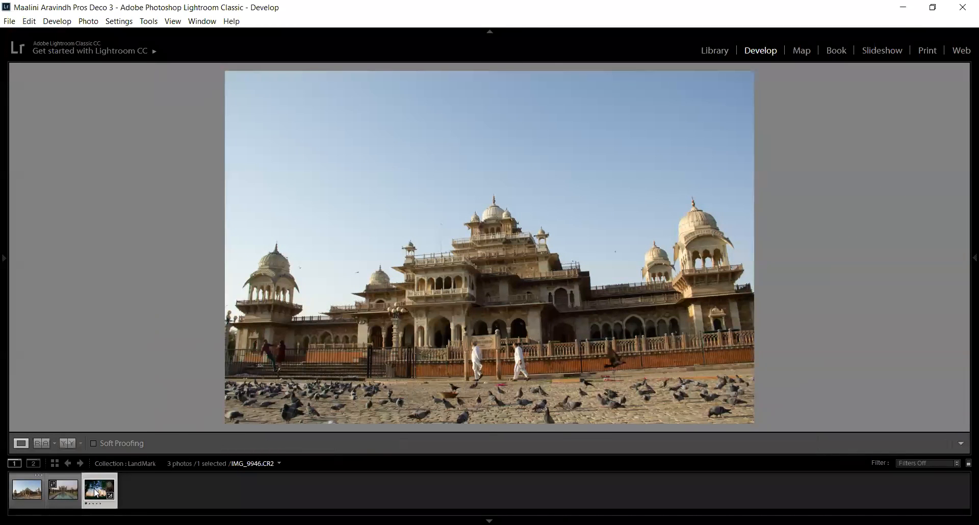
click(68, 443)
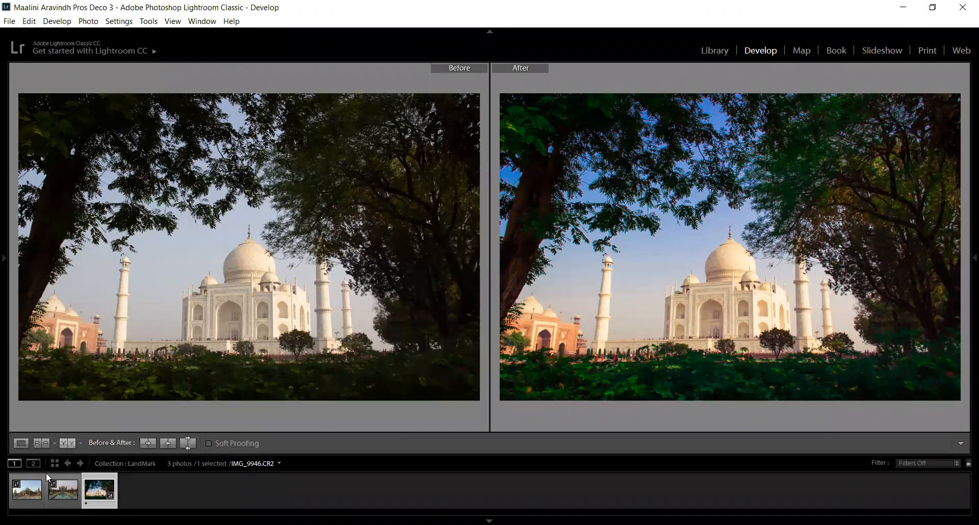
click(30, 495)
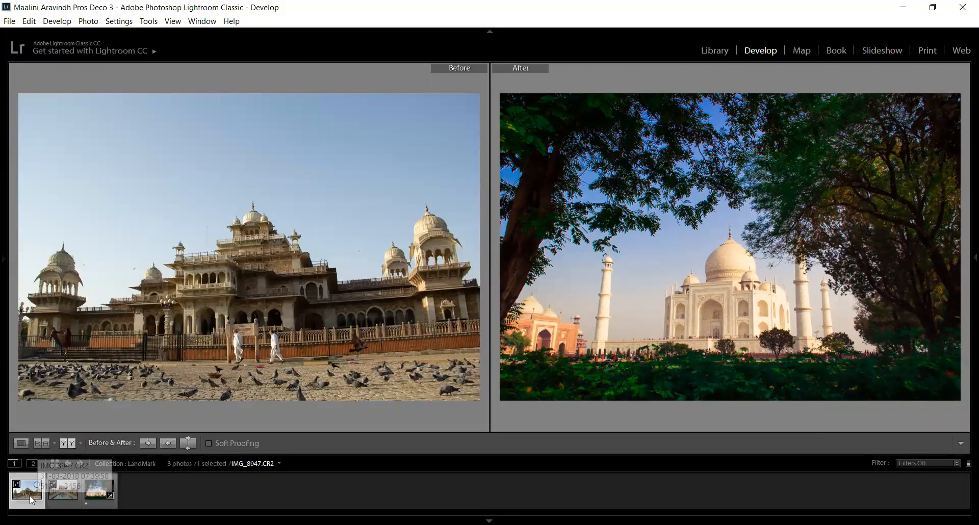
click(21, 443)
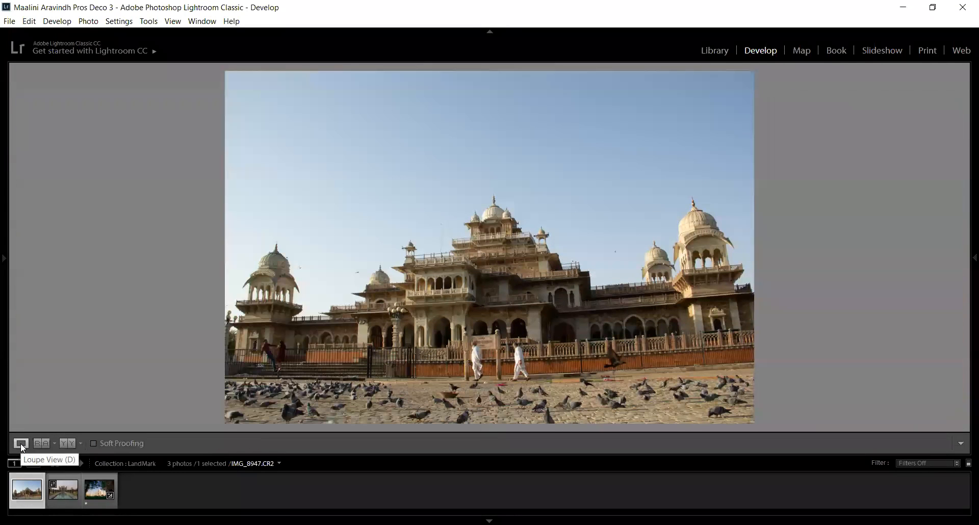
Step: Paste the copied develop settings onto IMG_8947.CR2 and check it against the edited IMG_9946.CR2
right_click(20, 495)
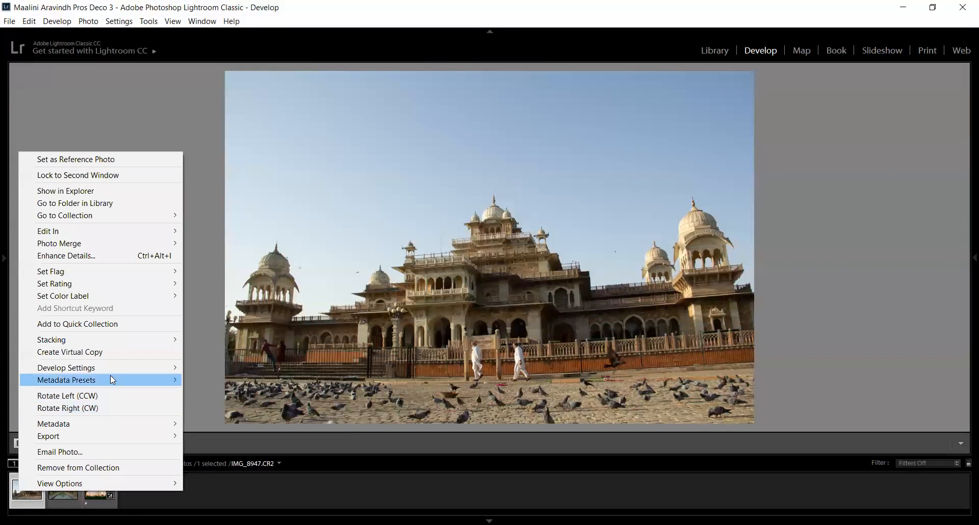
mouse_move(117, 368)
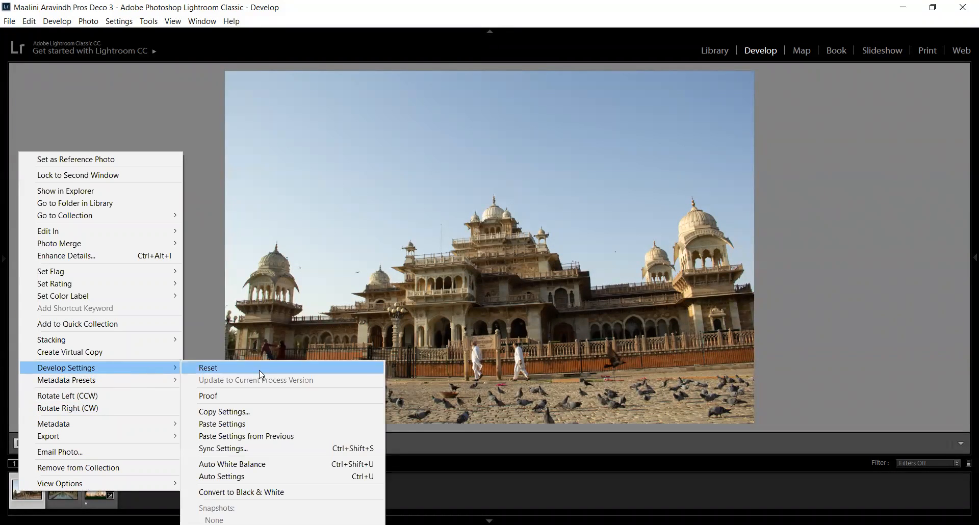
click(254, 424)
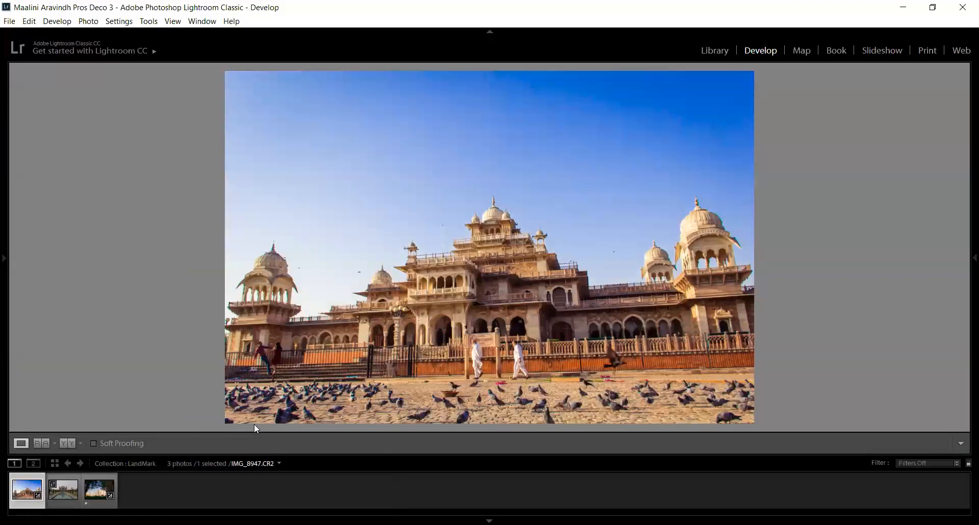
click(92, 489)
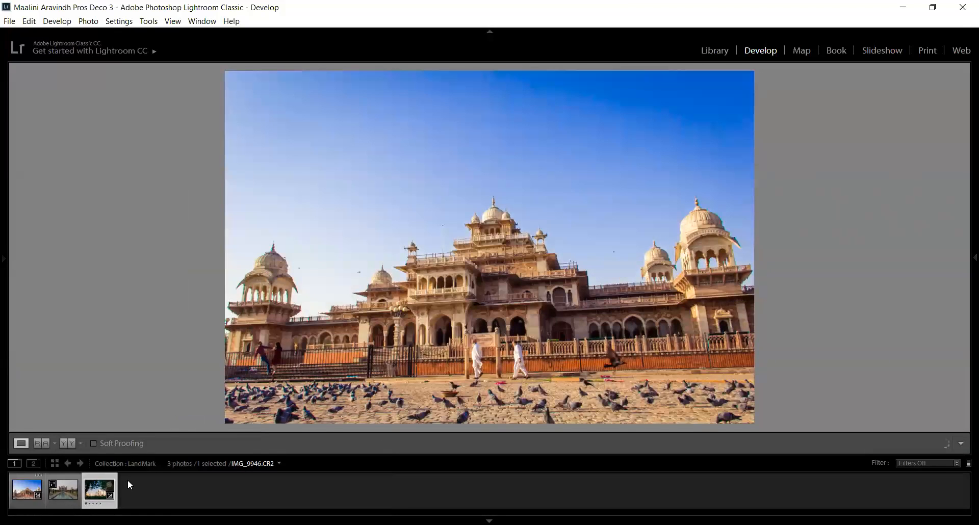
click(24, 492)
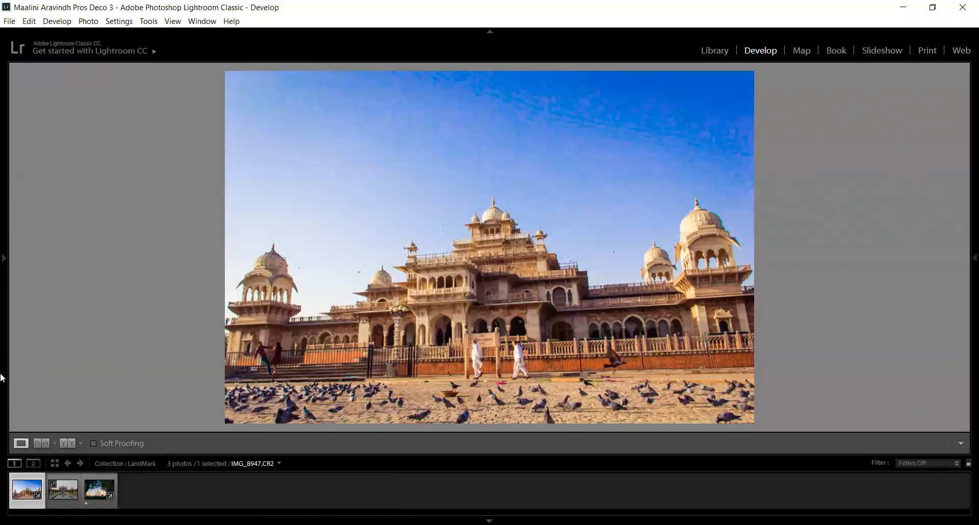
Step: Show both side panels again and review the pasted develop adjustments of IMG_8947.CR2
click(3, 377)
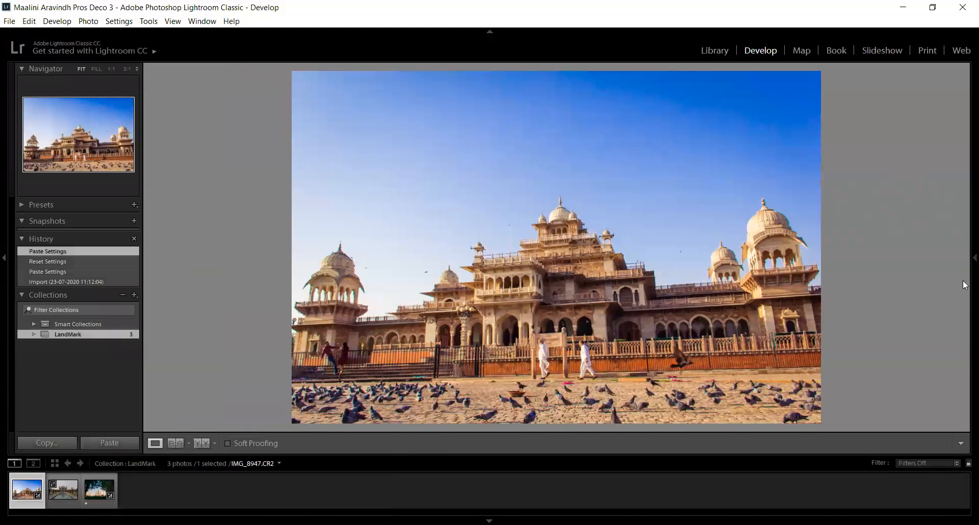
mouse_move(963, 260)
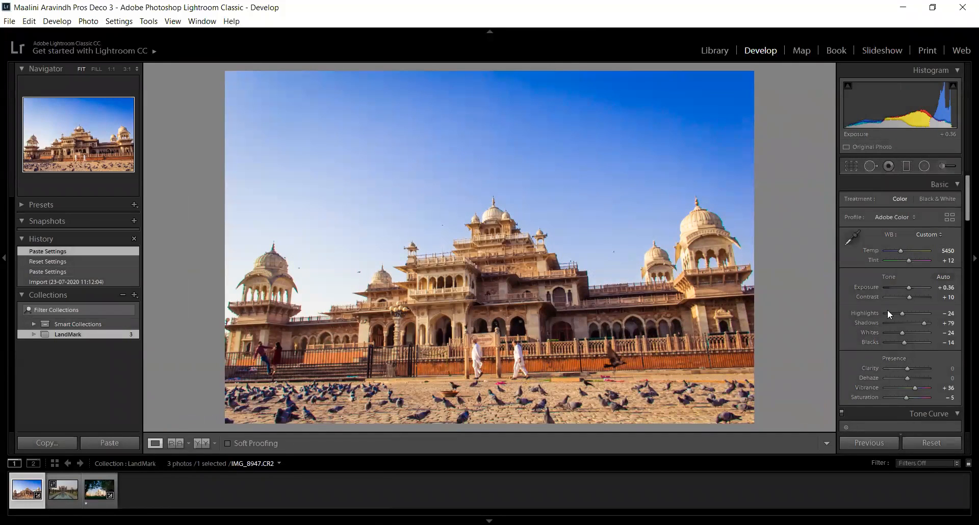
scroll(884, 305, down, 3)
scroll(884, 305, down, 2)
scroll(884, 305, up, 2)
scroll(882, 311, up, 3)
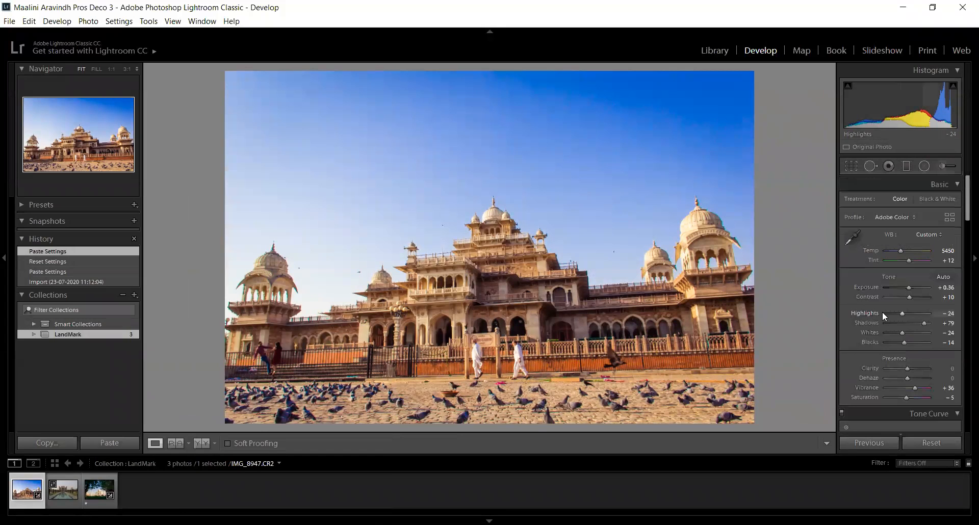
Step: Straighten IMG_8947.CR2 with Crop & Straighten at an angle of 2.15
click(851, 166)
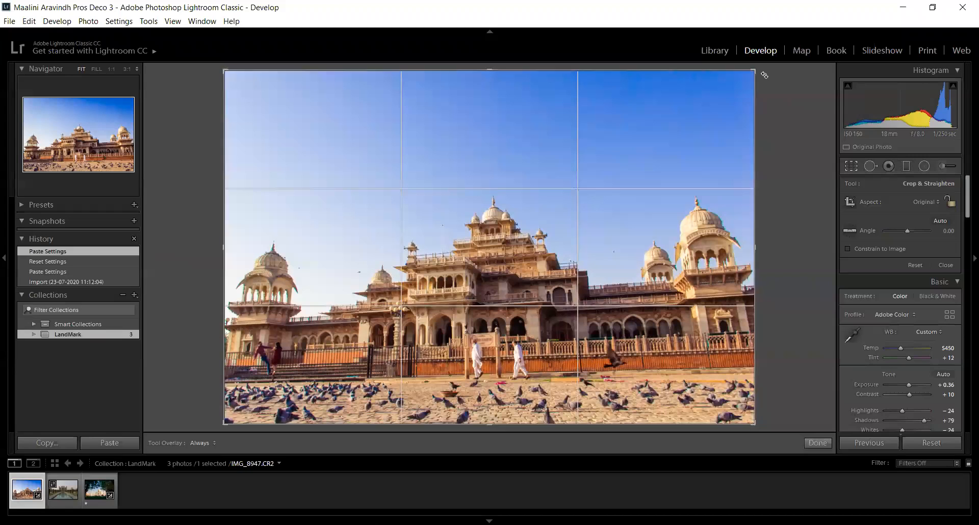
drag(754, 68, 782, 69)
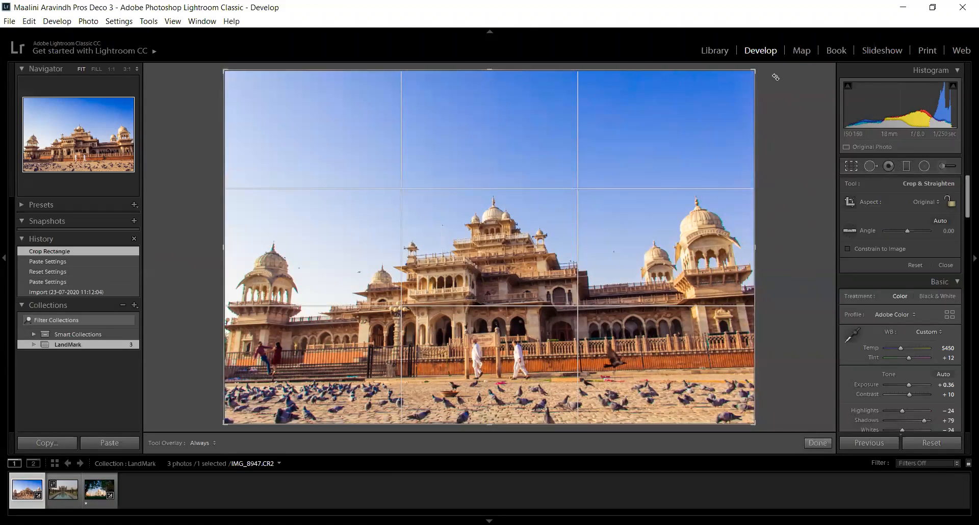
drag(775, 69, 782, 74)
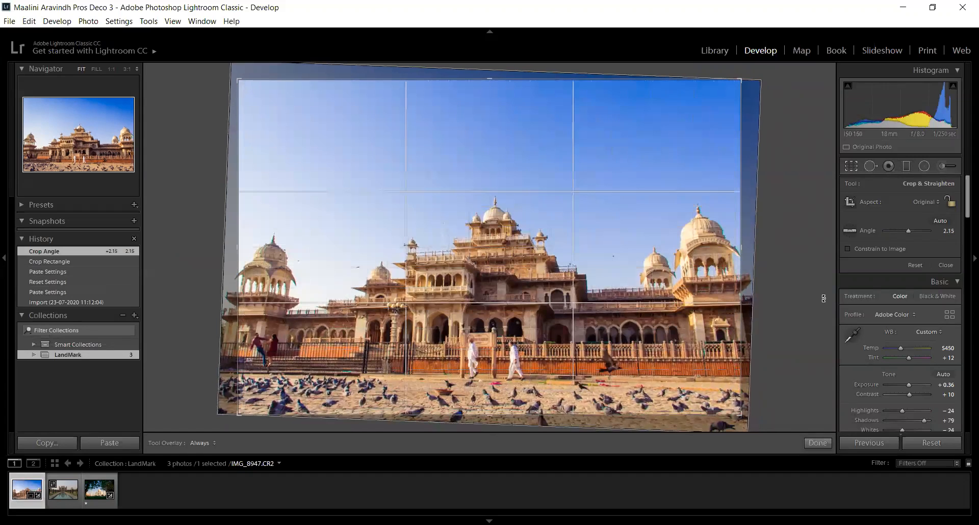
click(818, 442)
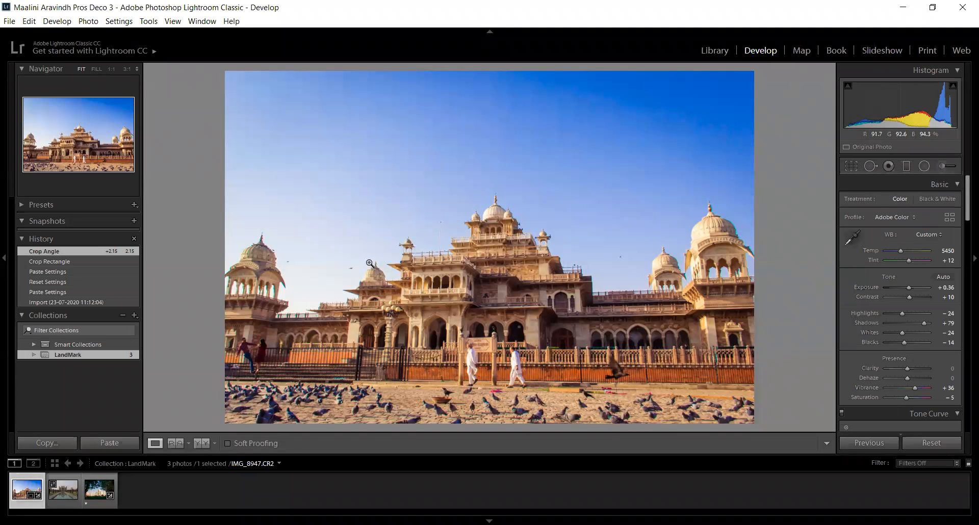
Step: Remove the flying bird beside the small dome left of the palace centre with a size 54 Heal spot
click(346, 267)
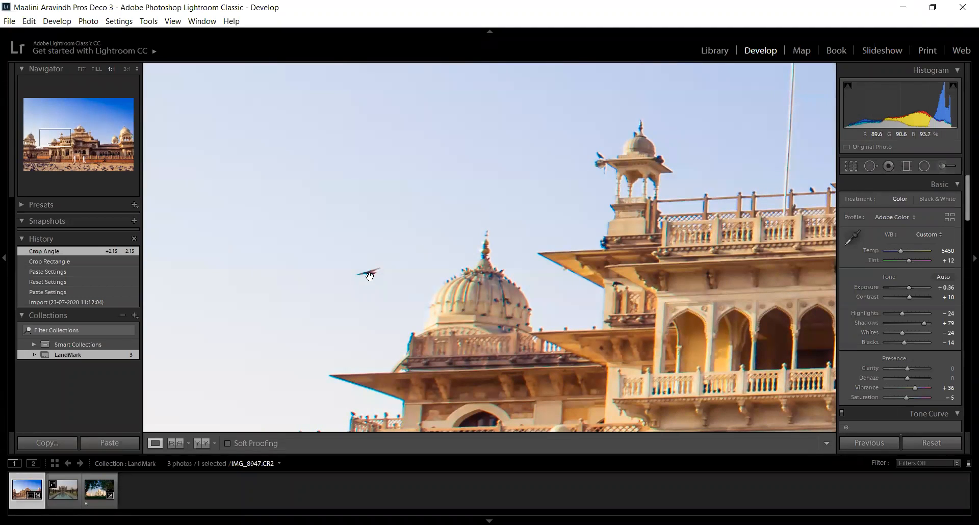
click(871, 166)
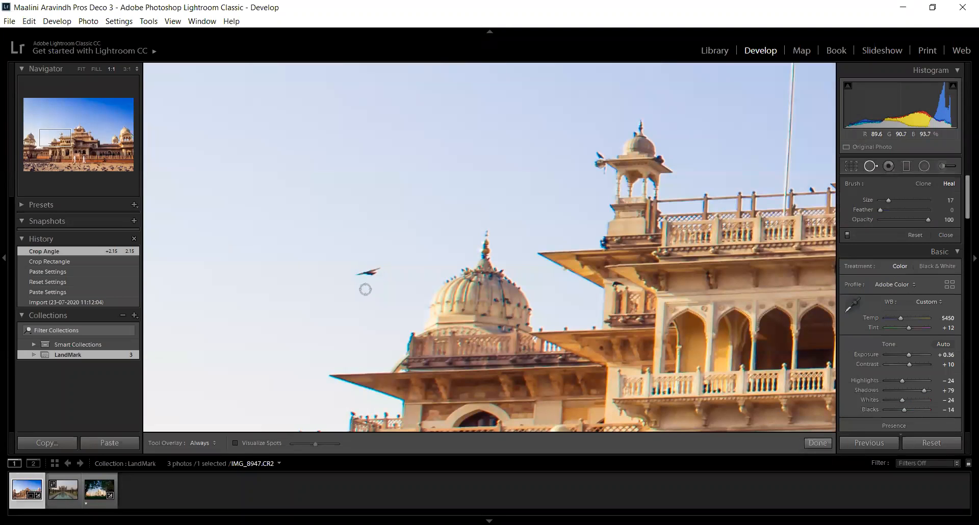
scroll(365, 283, up, 5)
scroll(367, 275, up, 3)
click(367, 274)
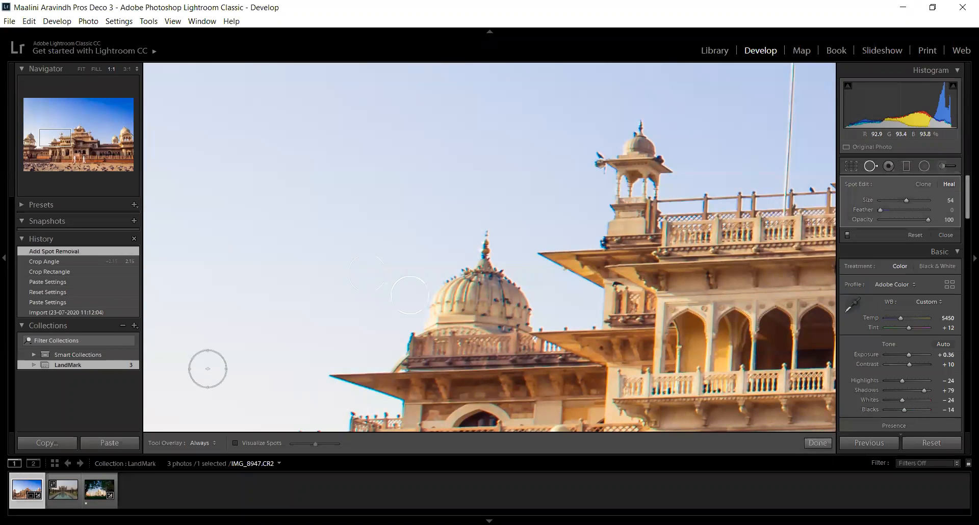
click(817, 443)
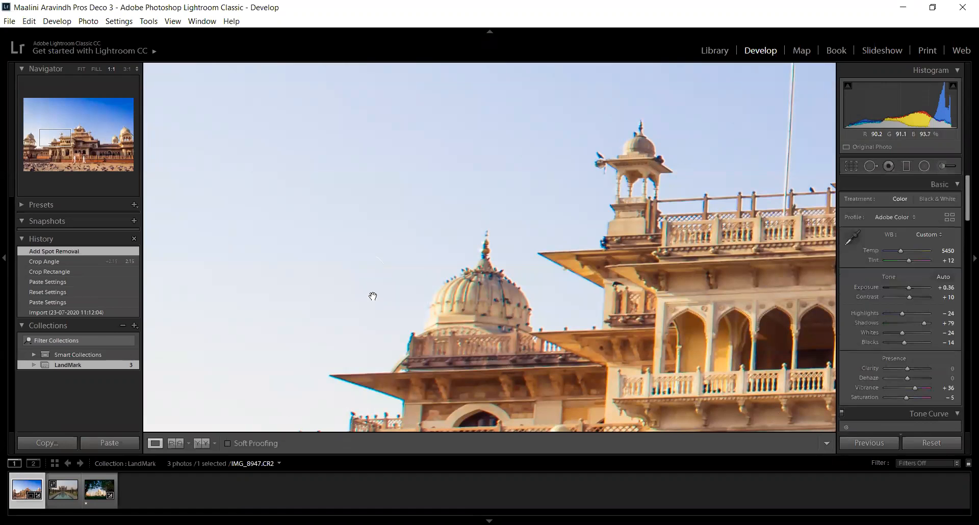
Step: Remove the flying bird next to the far-left domed tower with a size 52 Heal spot
click(425, 287)
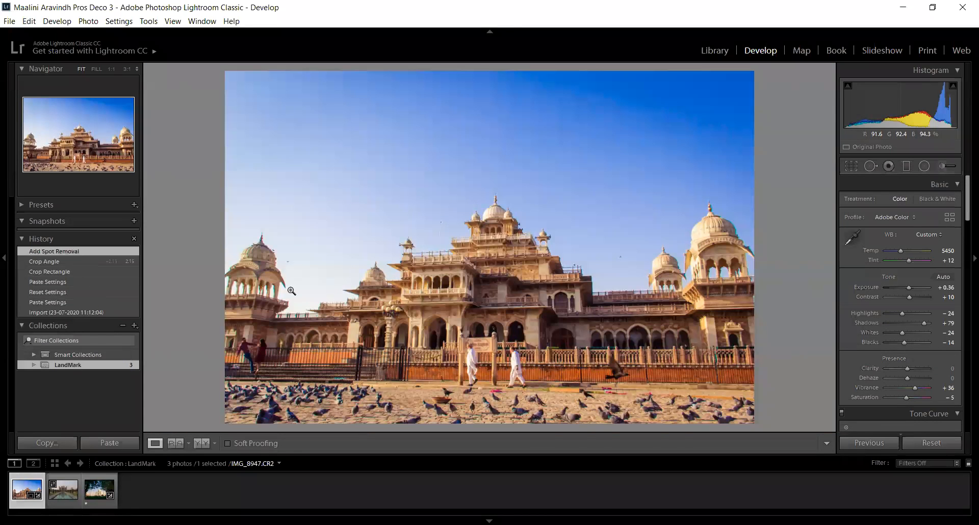
click(284, 277)
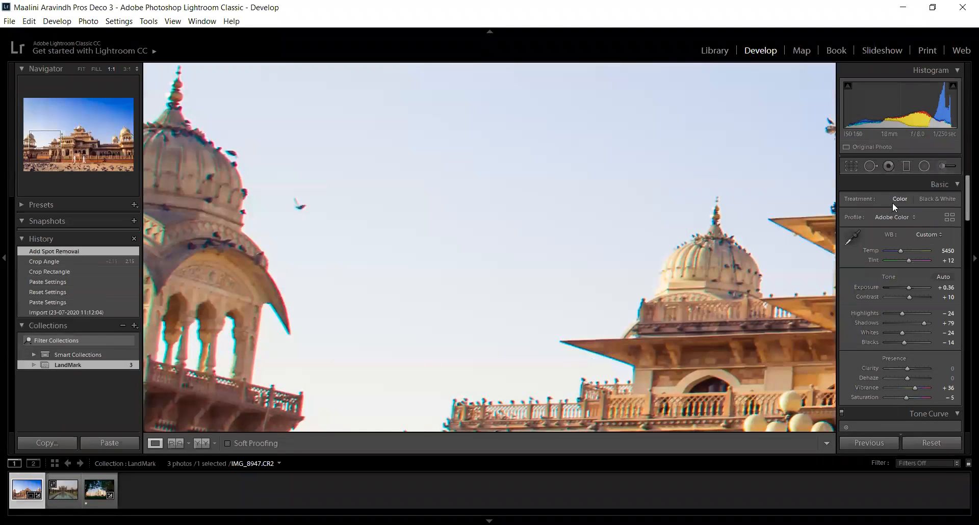
click(869, 169)
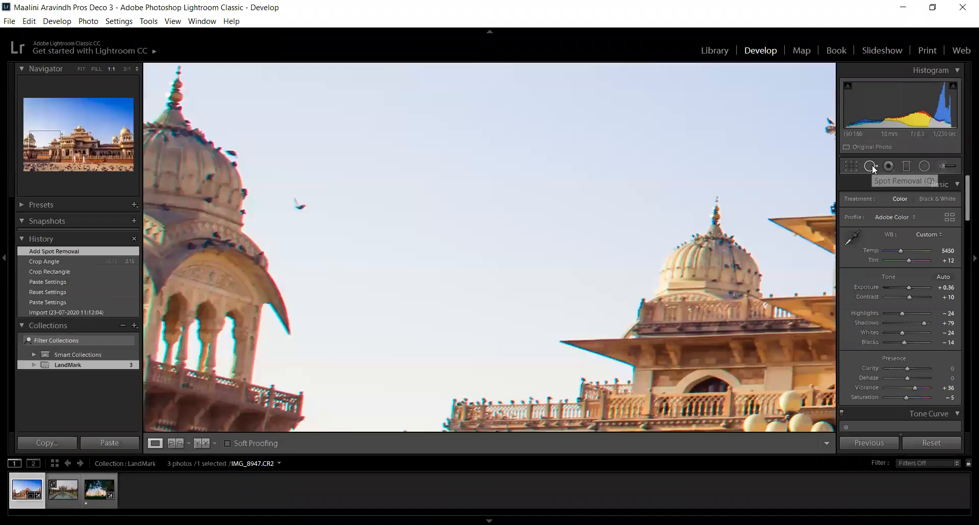
click(298, 206)
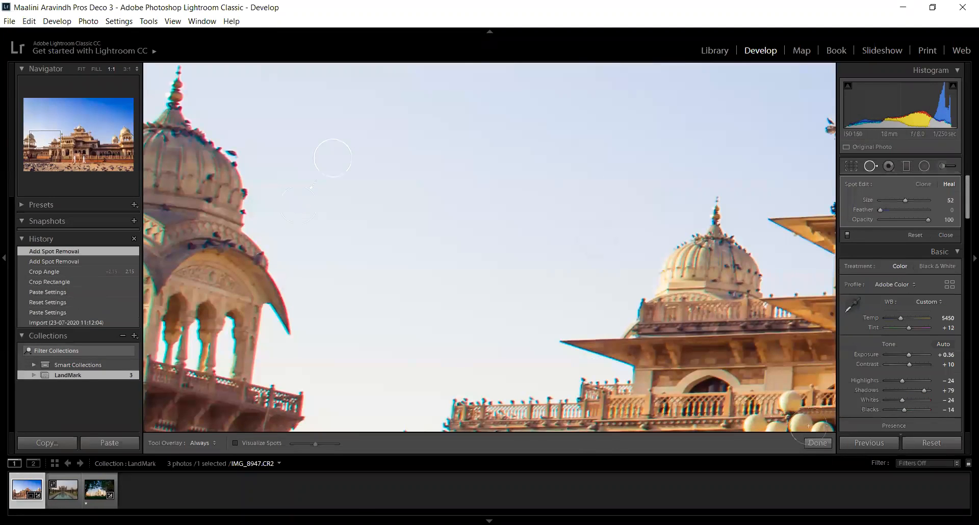
click(817, 443)
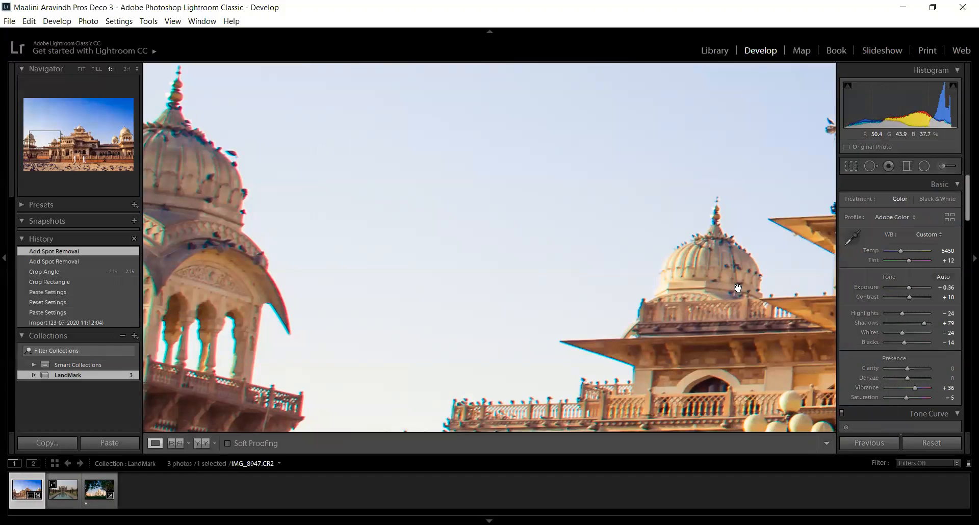
Step: Try resetting all spot removals on IMG_8947.CR2, and undo that reset to keep the healed spots
click(870, 167)
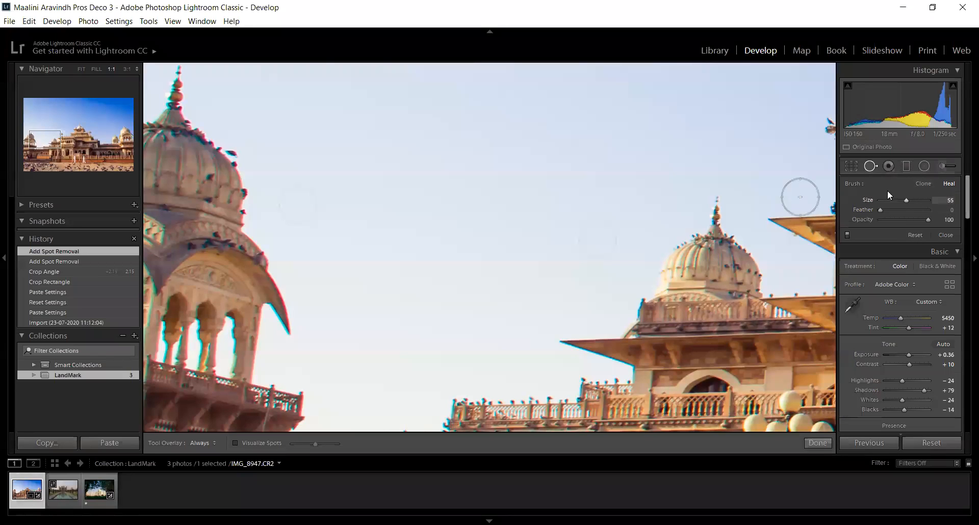
click(911, 235)
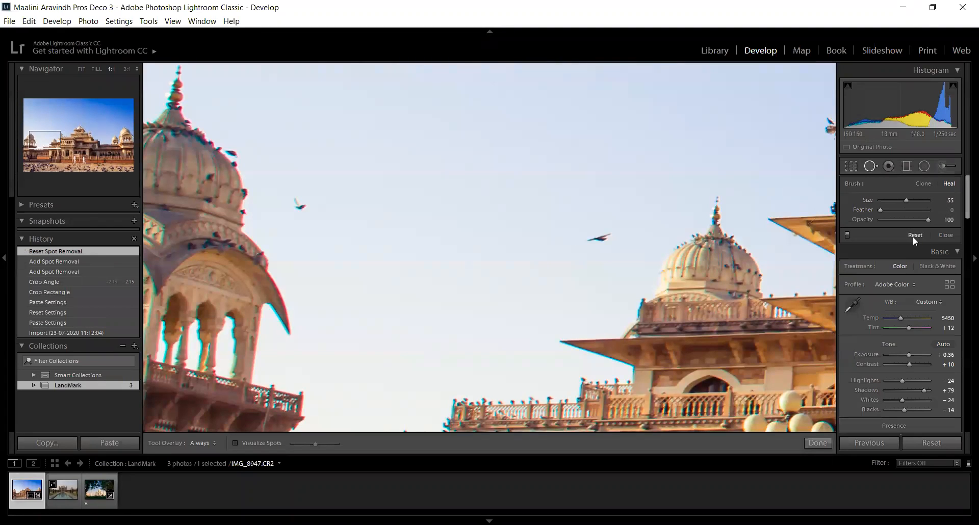
key(ctrl+z)
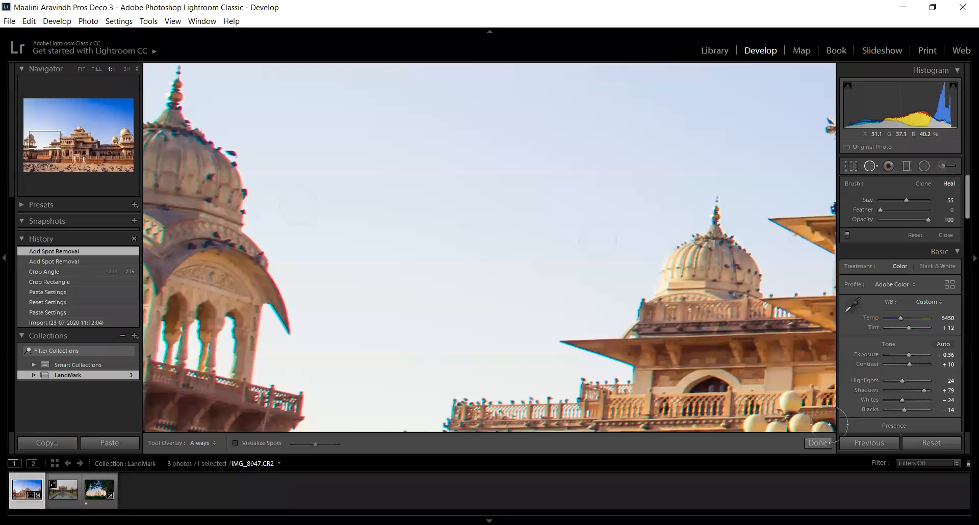
click(816, 443)
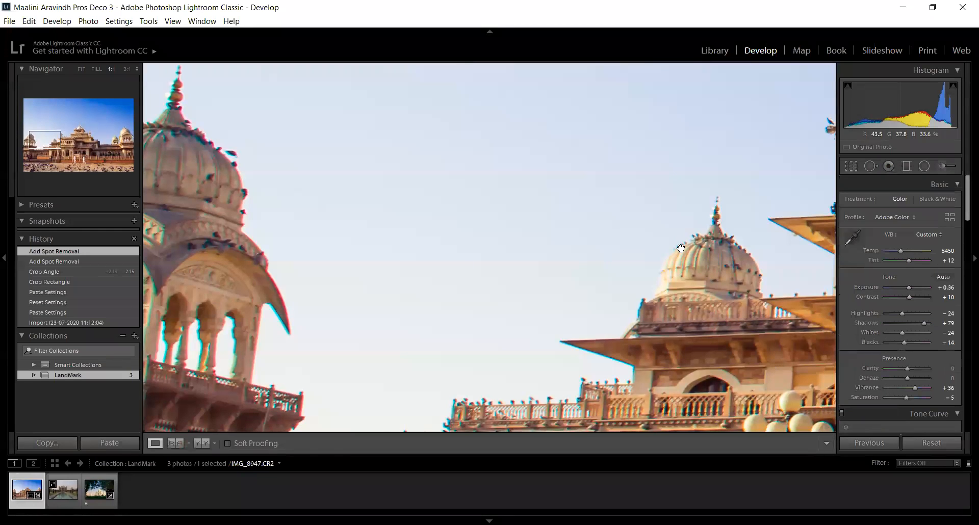
Step: Draw a slanted graduated filter over the left part of the whole photo, with exposure -0.26 and contrast 28
click(681, 249)
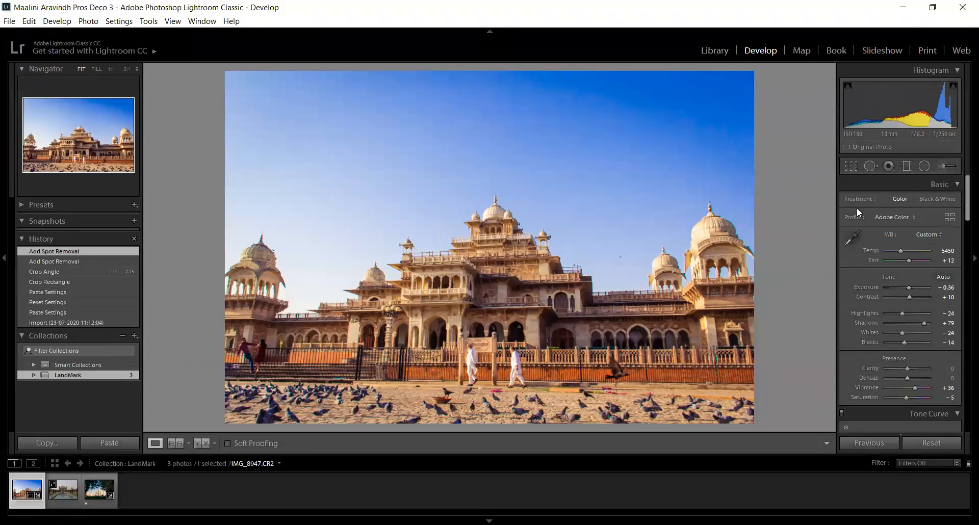
click(905, 163)
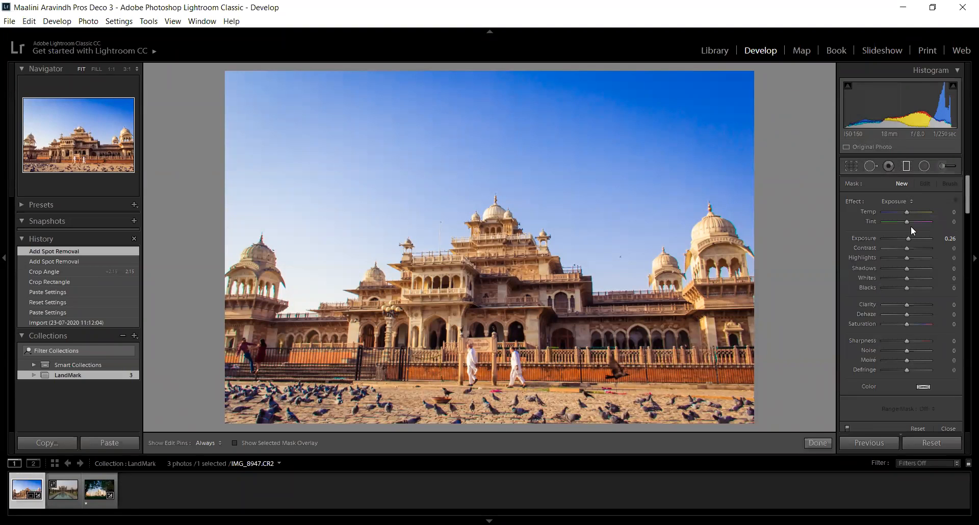
scroll(910, 226, down, 2)
scroll(911, 225, up, 2)
drag(196, 248, 569, 162)
mouse_move(909, 237)
mouse_down()
mouse_move(889, 243)
mouse_move(913, 249)
mouse_up()
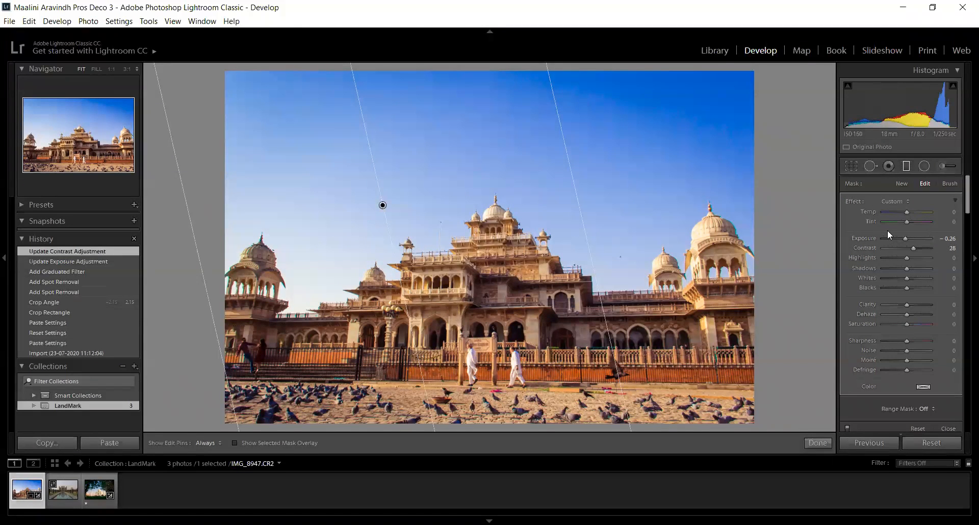
Step: Set the graduated filter's highlights to -46 and its shadows to -41
drag(911, 258, 895, 262)
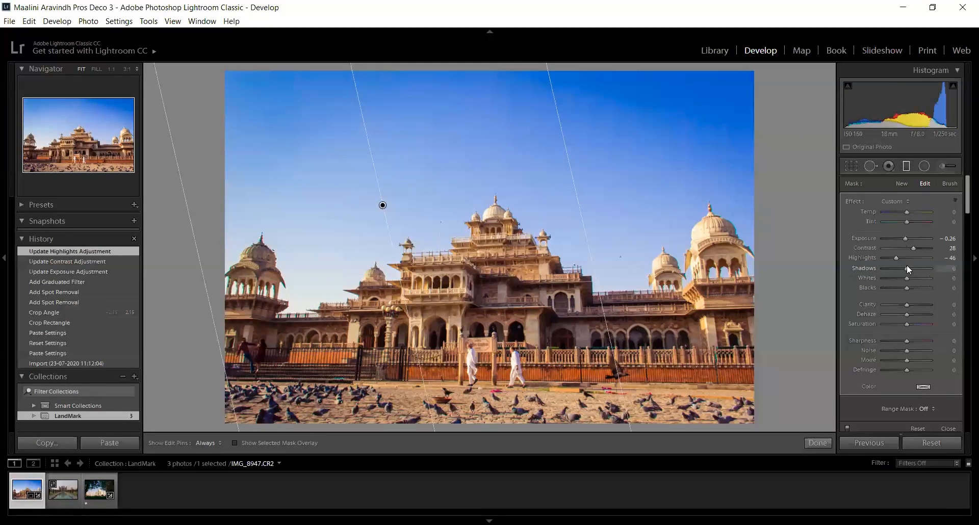
drag(905, 268, 882, 271)
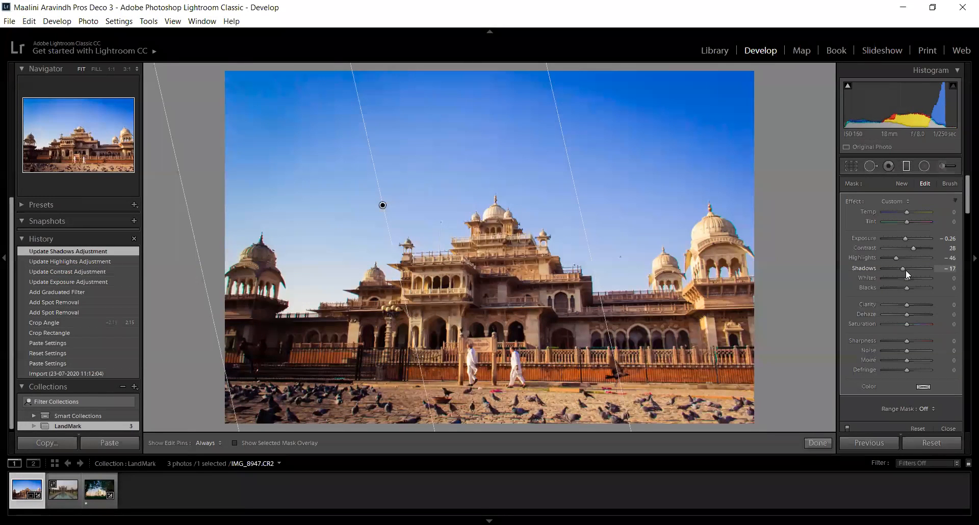
drag(882, 271, 898, 272)
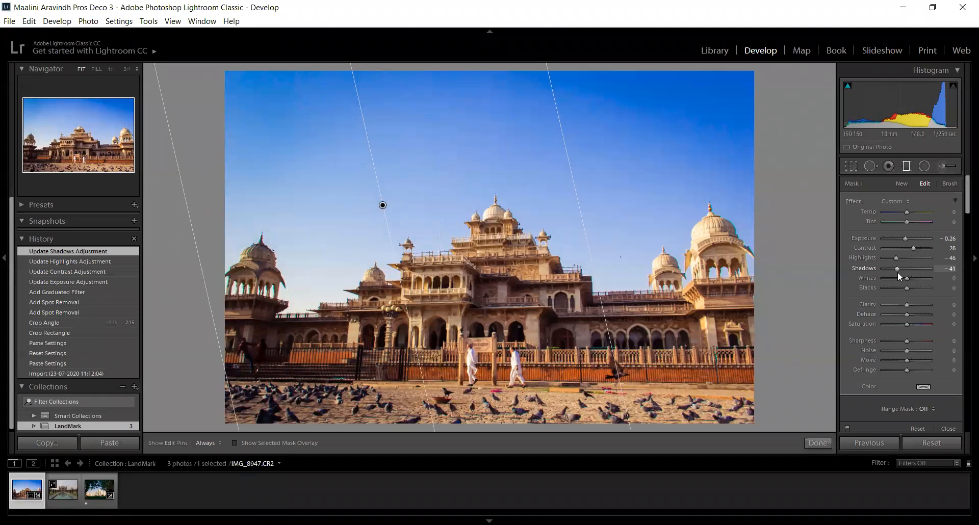
Step: Finish the graduated filter and show IMG_8947.CR2 before and after side by side with the side panels hidden
click(812, 443)
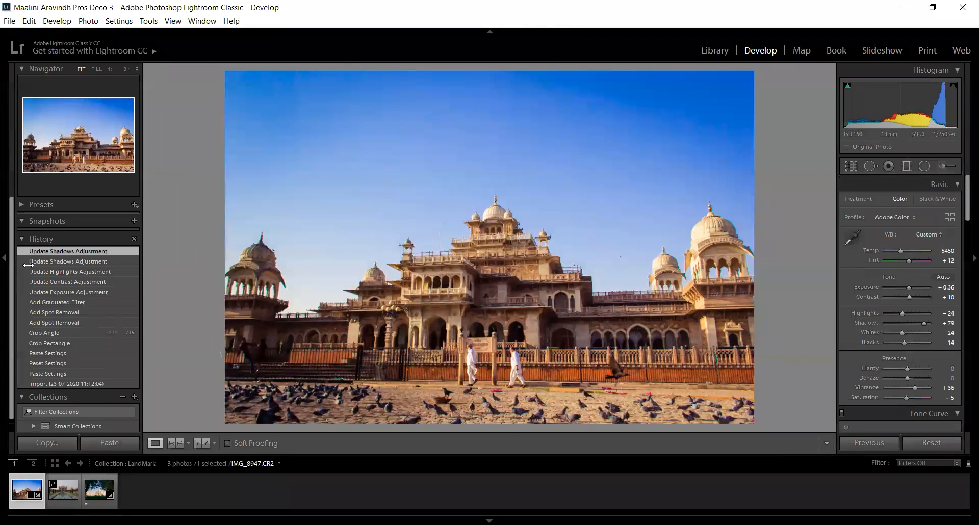
click(202, 443)
key(Tab)
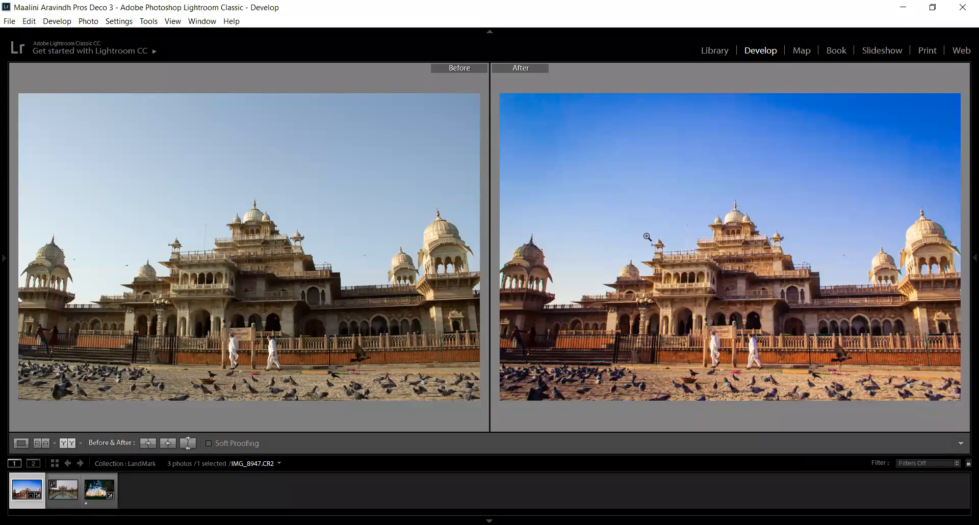
Step: Copy all develop settings of IMG_8947.CR2, including local adjustments, spot removal and crop
right_click(20, 492)
mouse_move(102, 363)
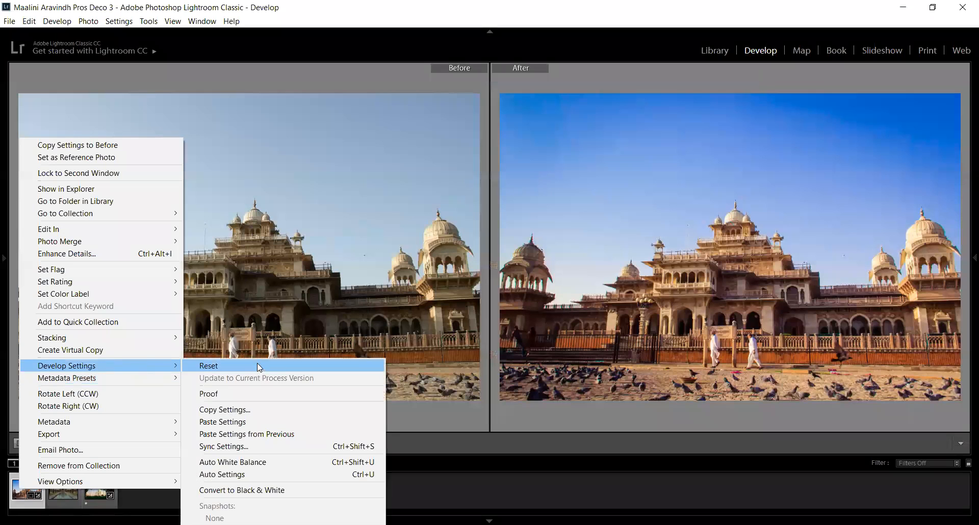
click(240, 410)
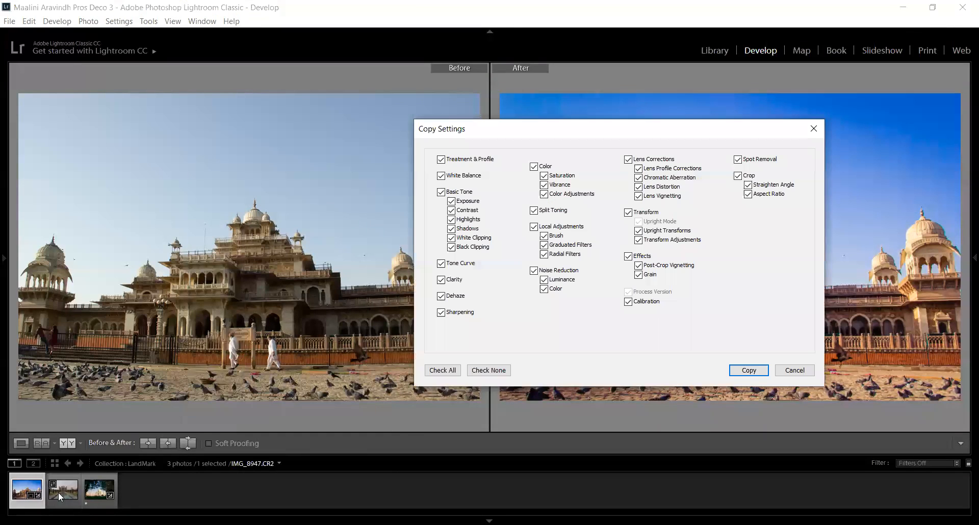
click(748, 370)
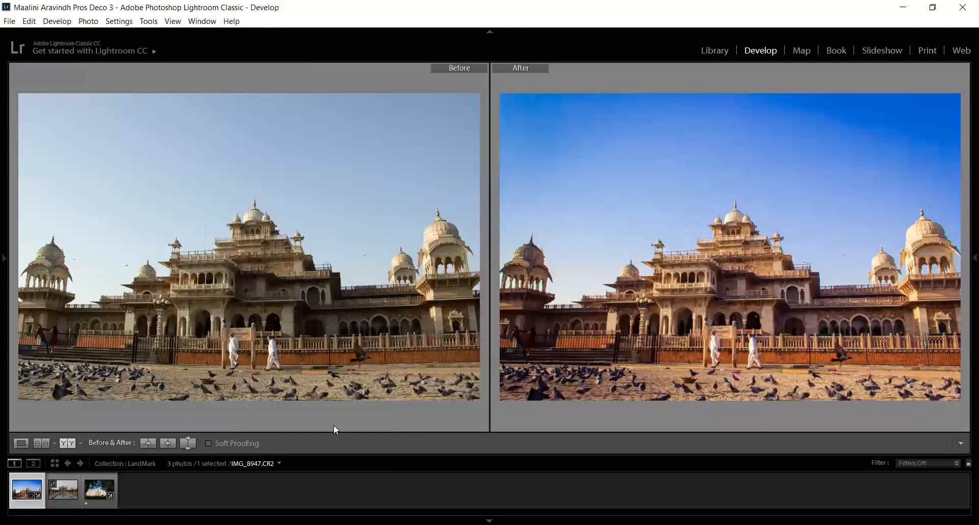
Step: Paste the copied develop settings onto IMG_9868.CR2, the photo with the long reflecting pool
click(57, 494)
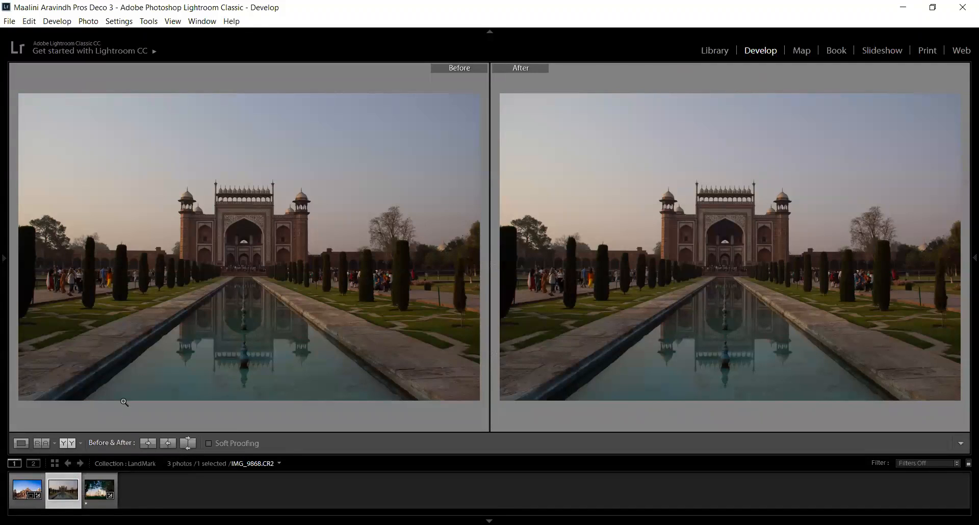
right_click(66, 485)
mouse_move(152, 377)
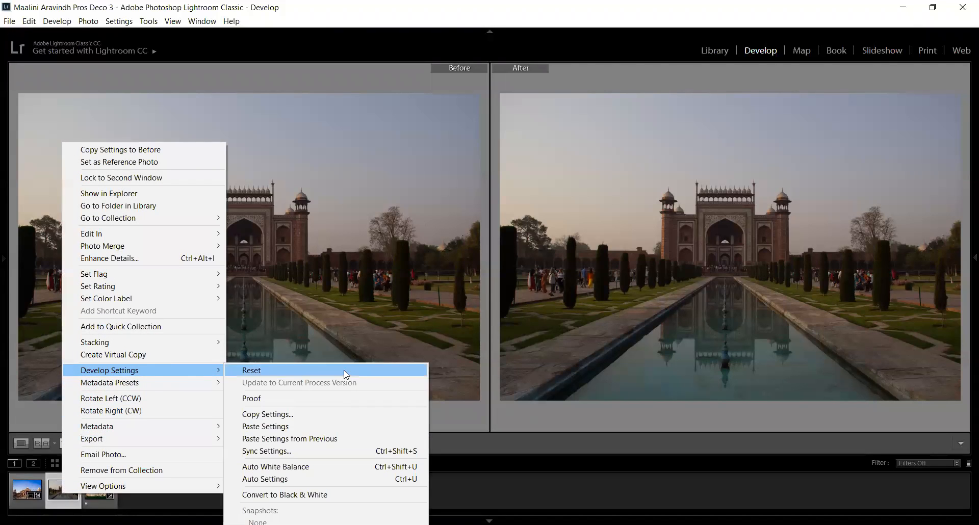
click(311, 427)
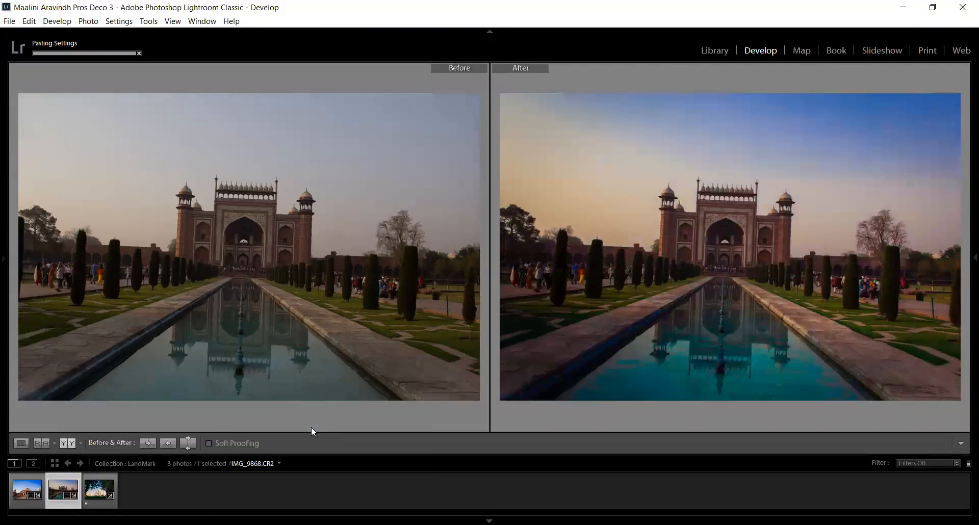
Step: Return to the single-photo view with the side panels shown and reset the pasted crop and angle on IMG_9868.CR2
click(23, 442)
mouse_move(962, 212)
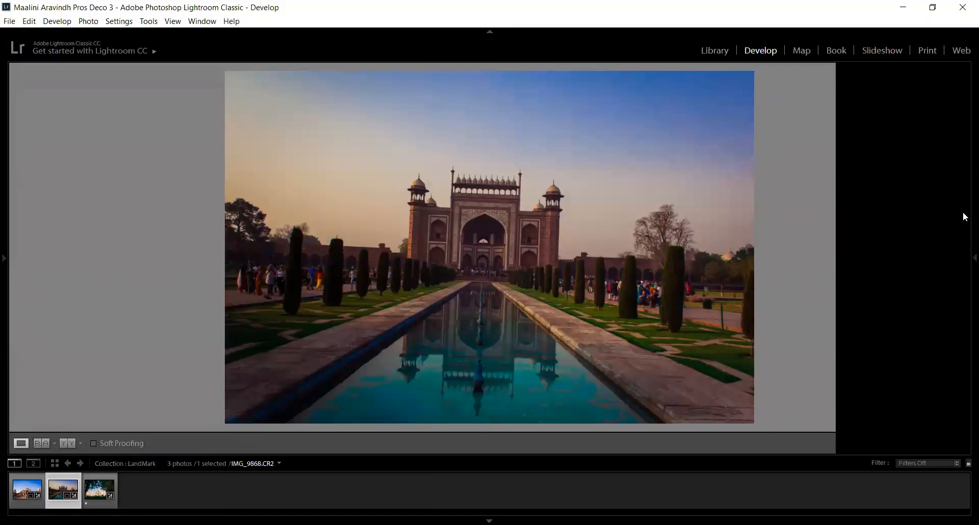
mouse_move(3, 193)
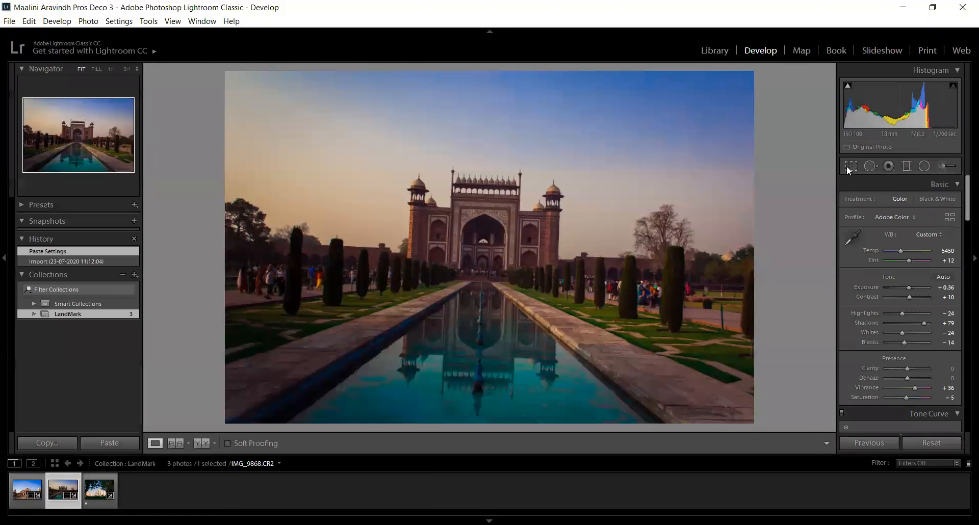
click(852, 165)
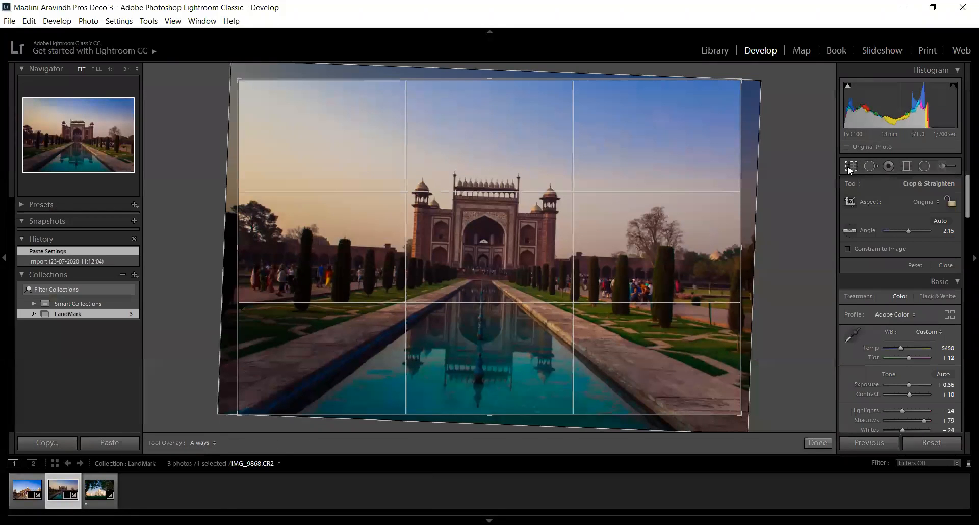
click(916, 266)
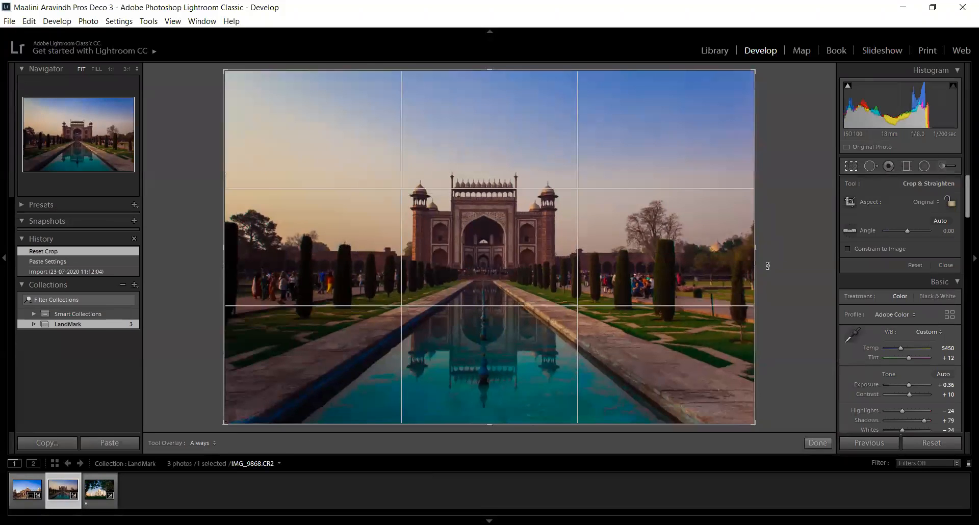
click(826, 443)
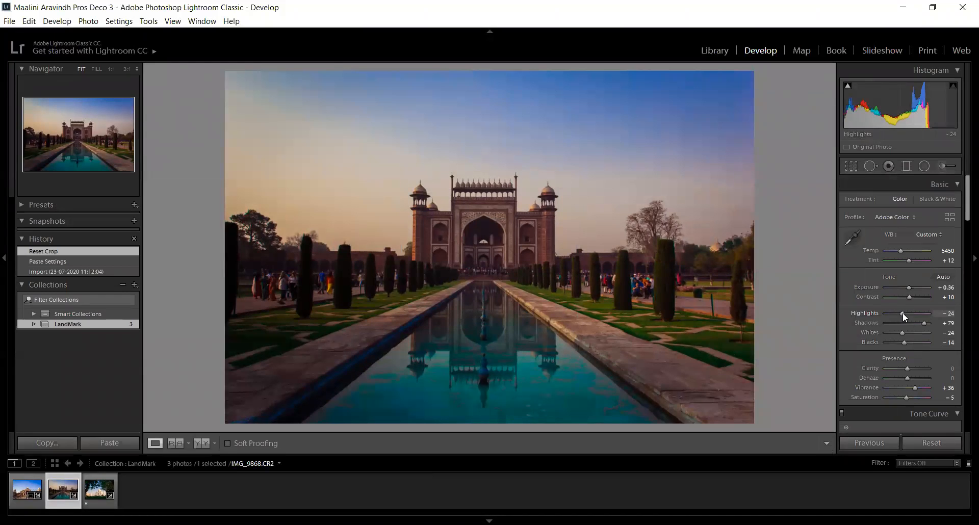
Step: Raise the exposure of IMG_9868.CR2 to +0.76
click(909, 289)
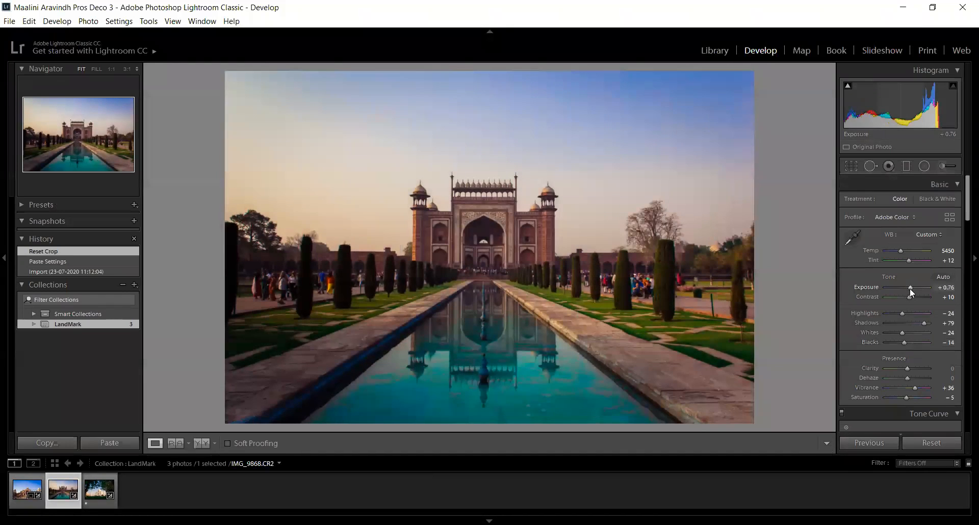
key(Down)
key(Down)
key(Up)
key(Up)
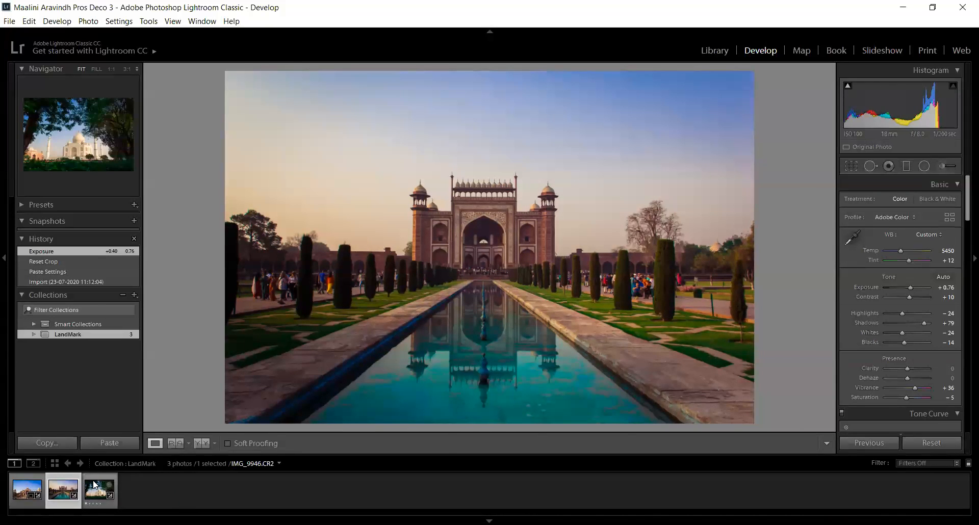
Step: Go through the three edited photos in the LandMark collection one after another to review their look
key(Left)
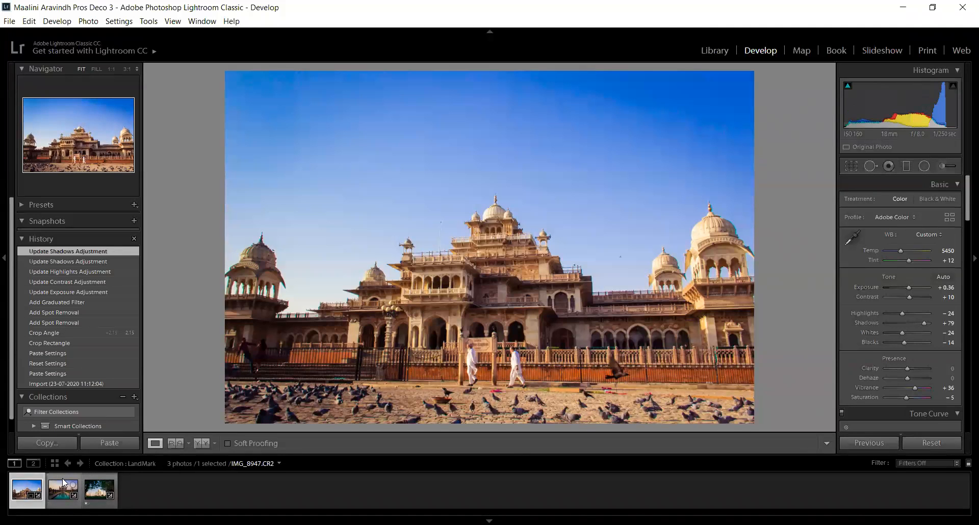
key(Right)
key(Right)
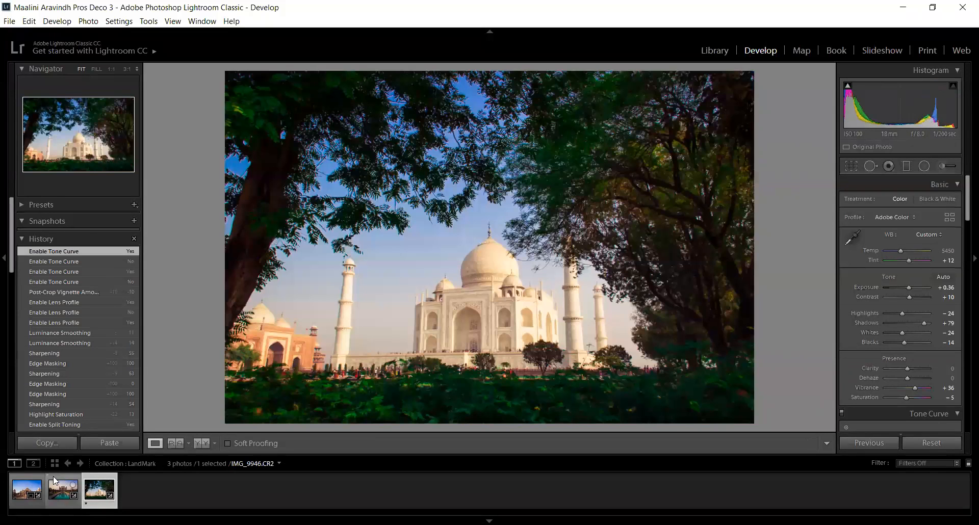
click(71, 487)
key(Left)
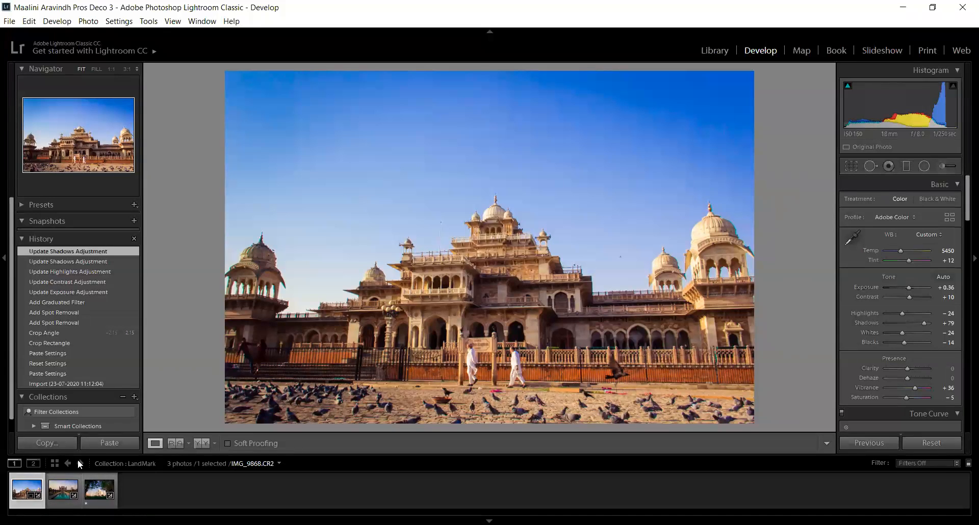
Step: Compare the before and after versions of all three photos side by side with the side panels and filmstrip hidden
click(203, 442)
click(1, 307)
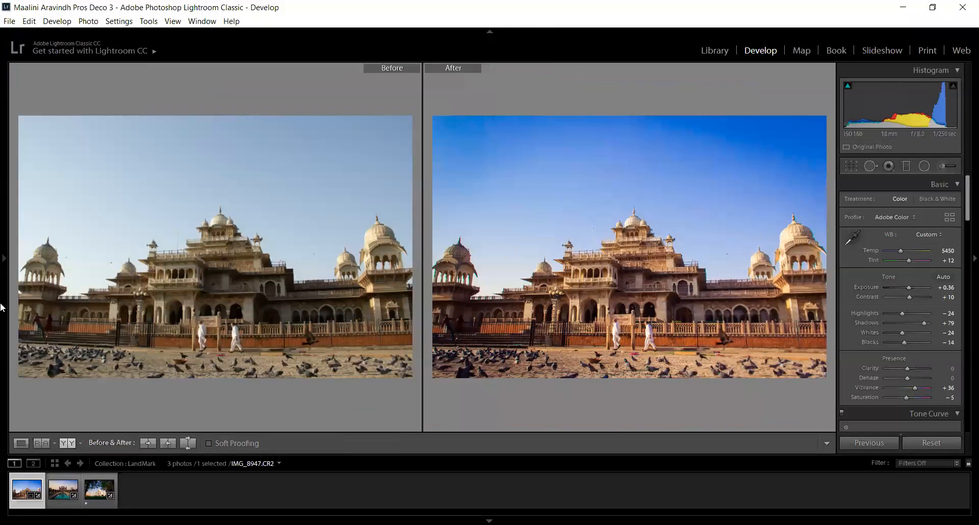
click(965, 289)
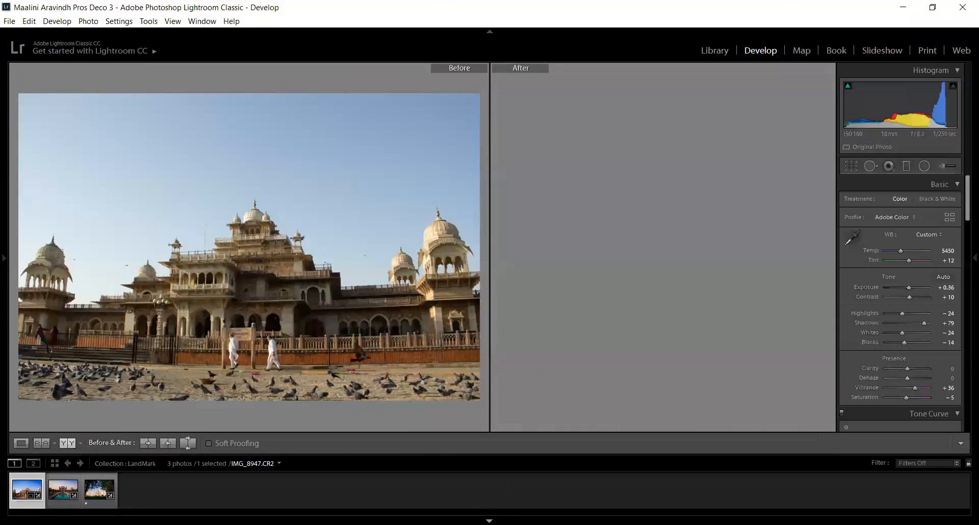
click(489, 520)
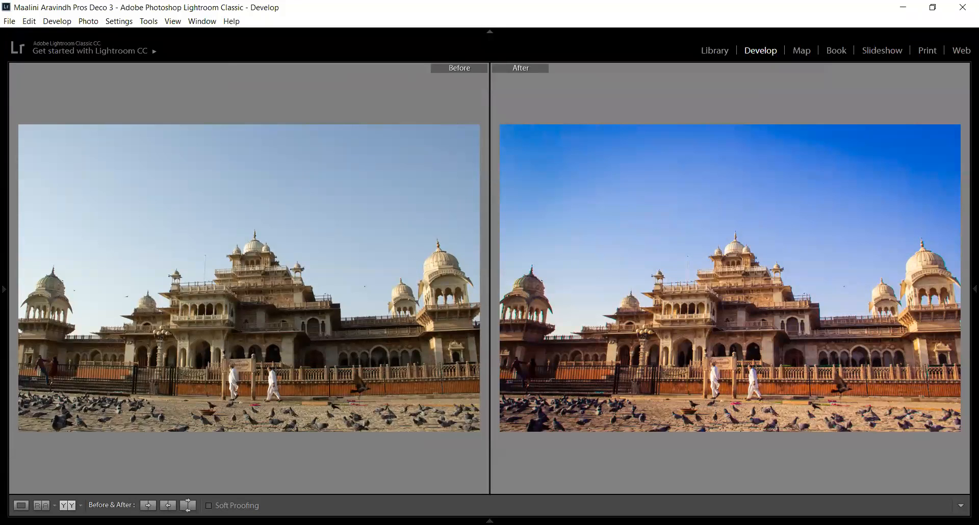
key(Right)
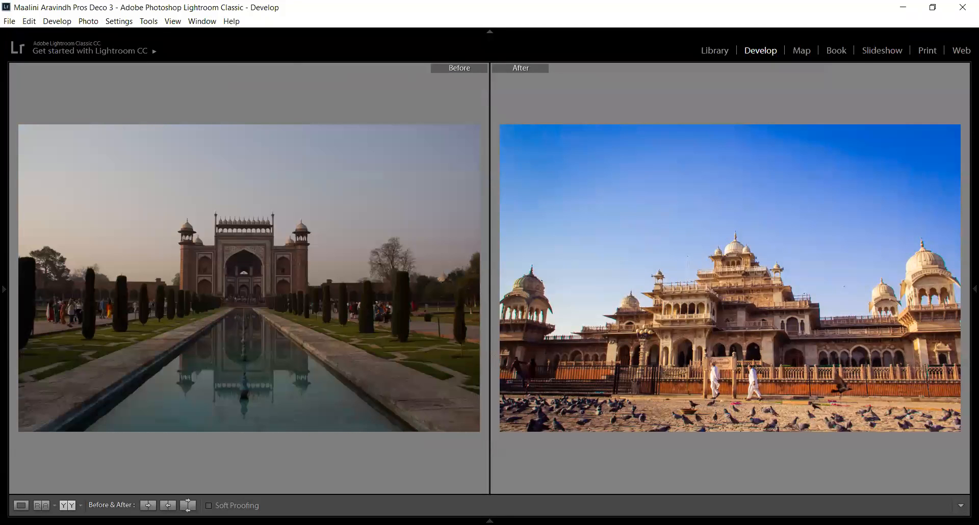
key(Right)
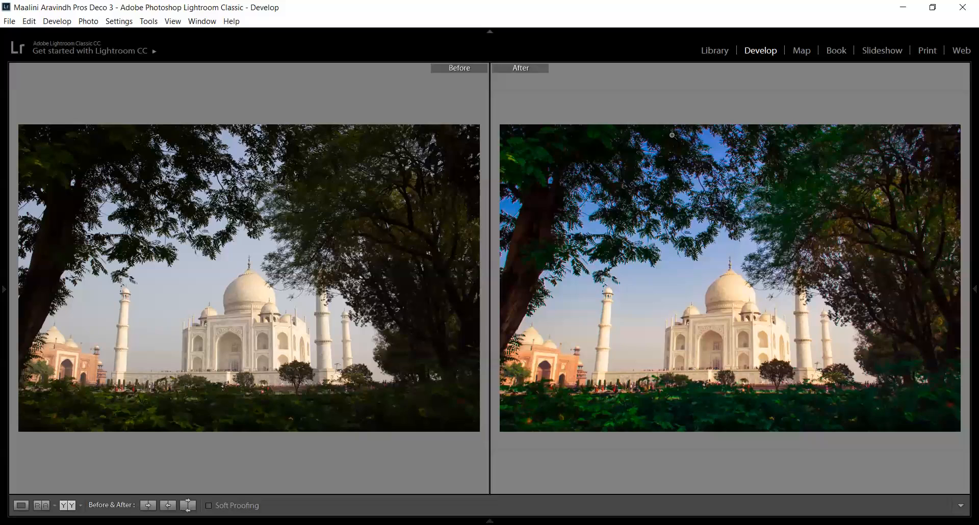
Step: Open the export options for IMG_9946.CR2 from the Library module and examine location, naming, file settings, sizing, sharpening, metadata and watermarking
click(715, 51)
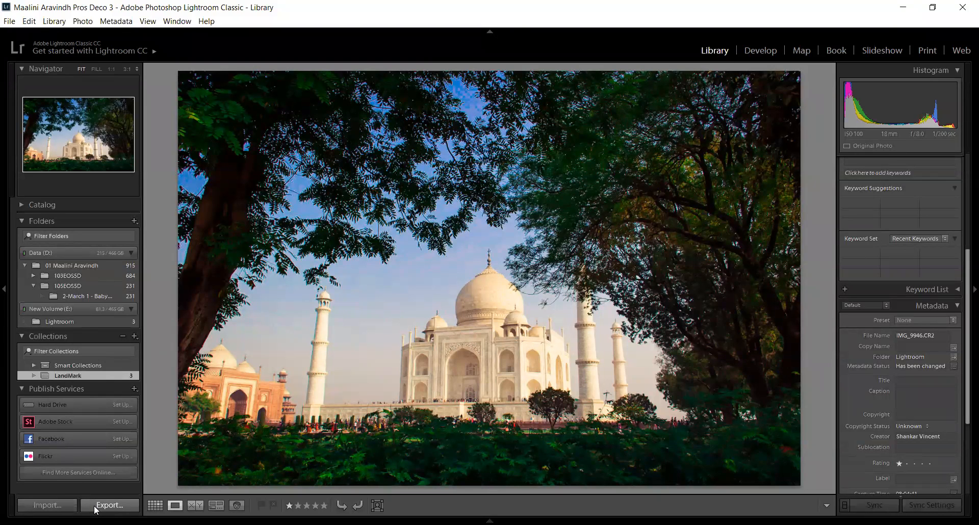
click(94, 506)
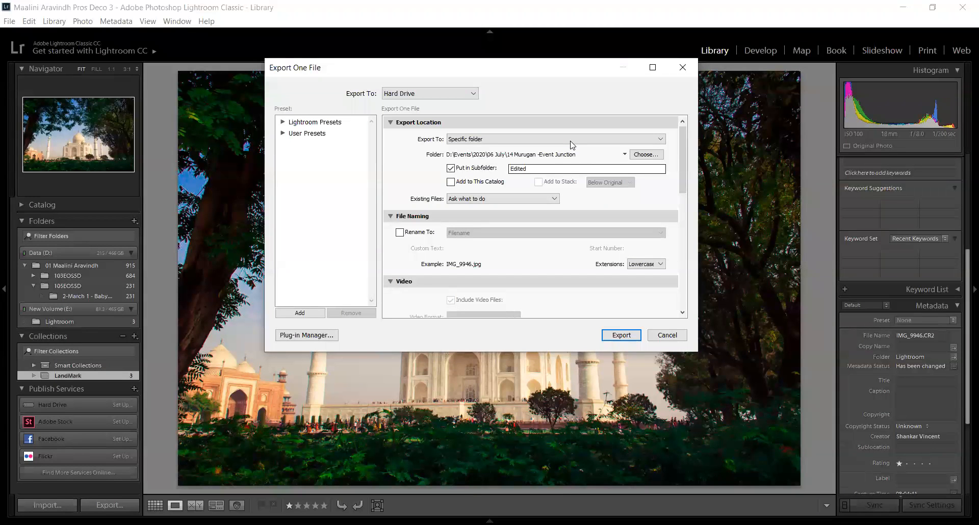
scroll(415, 230, down, 5)
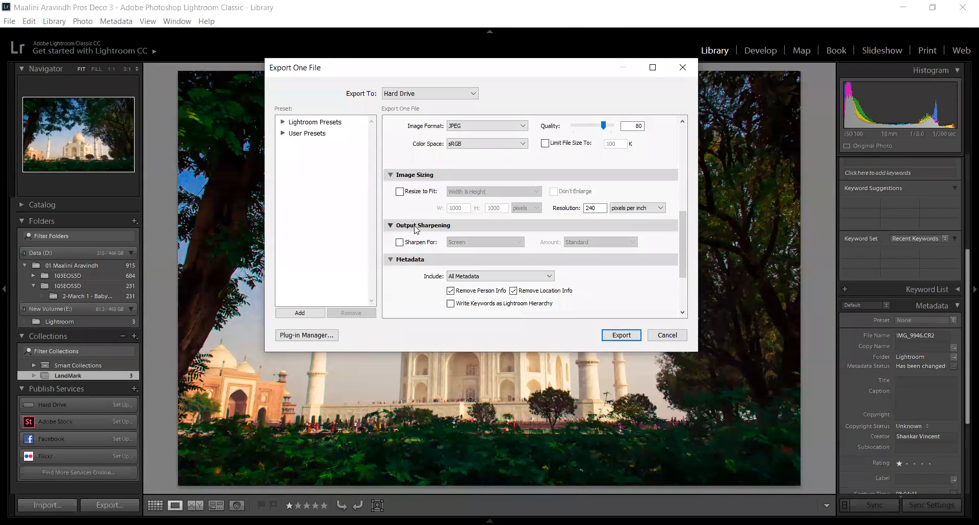
scroll(430, 213, up, 5)
click(402, 233)
scroll(410, 239, down, 5)
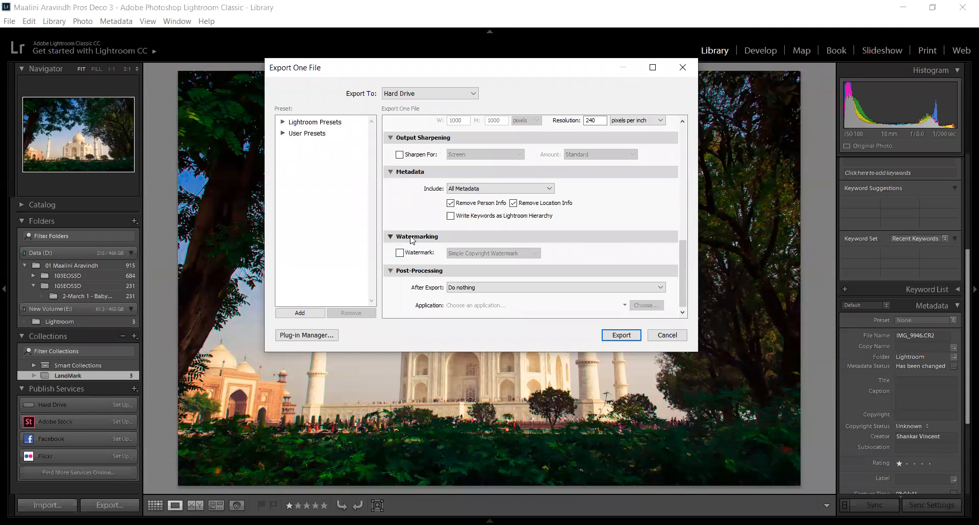
scroll(412, 240, up, 5)
scroll(427, 240, down, 5)
scroll(574, 218, up, 5)
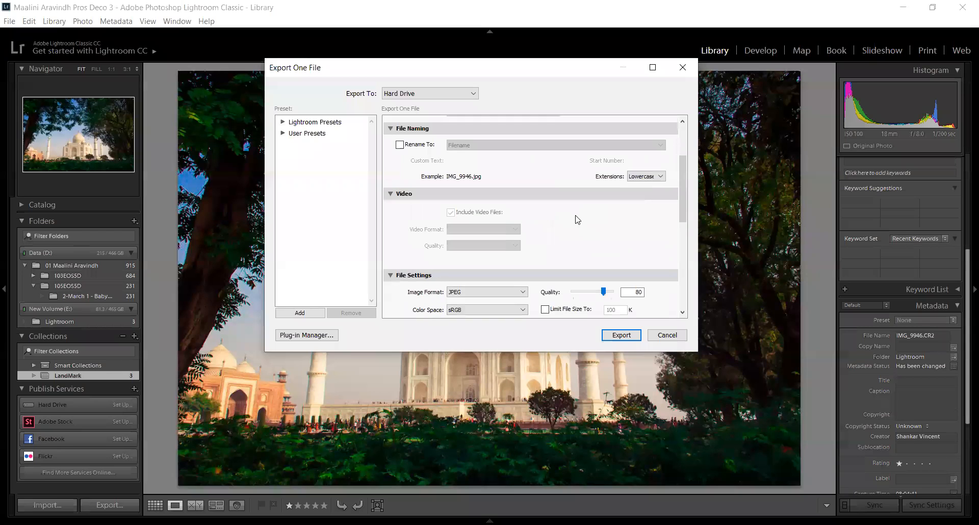
scroll(591, 270, down, 5)
scroll(576, 233, up, 5)
scroll(669, 239, down, 1)
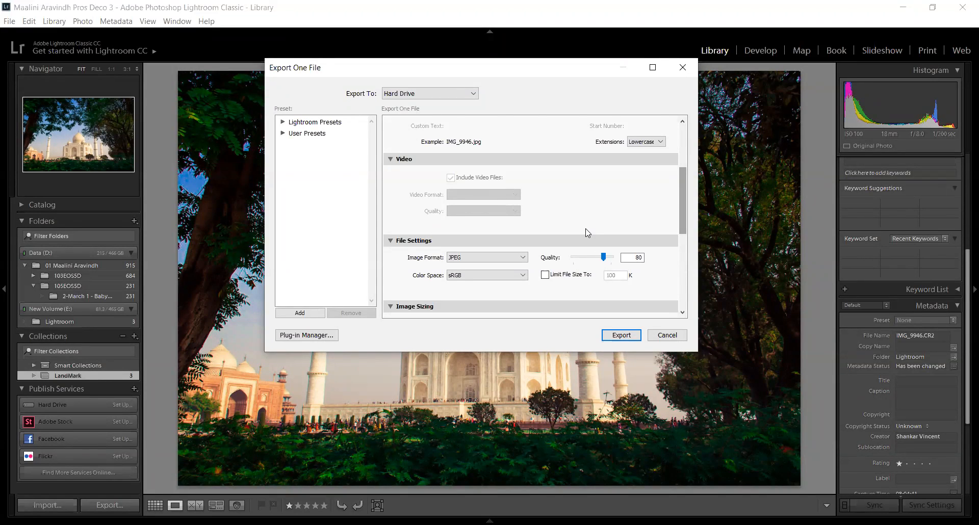
scroll(586, 232, down, 5)
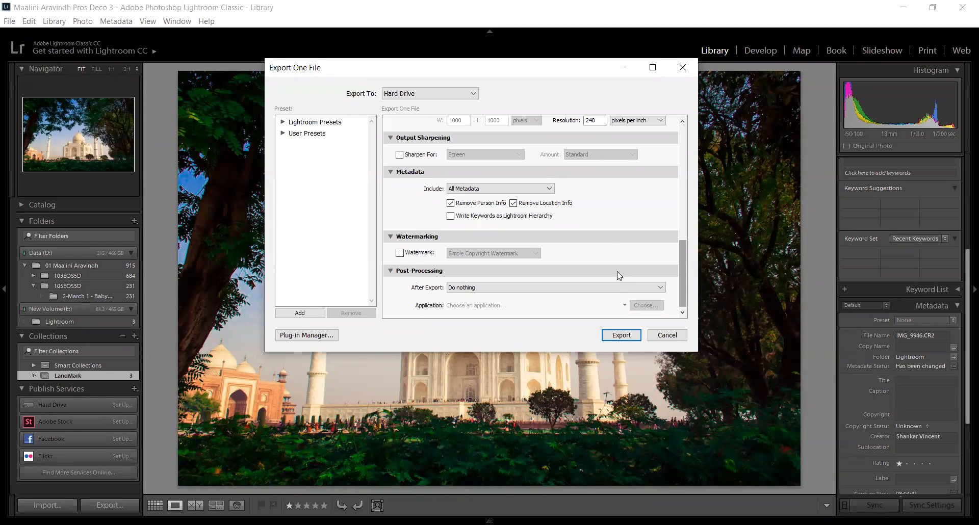
Step: View the available after-export actions and leave the export settings without exporting
click(621, 289)
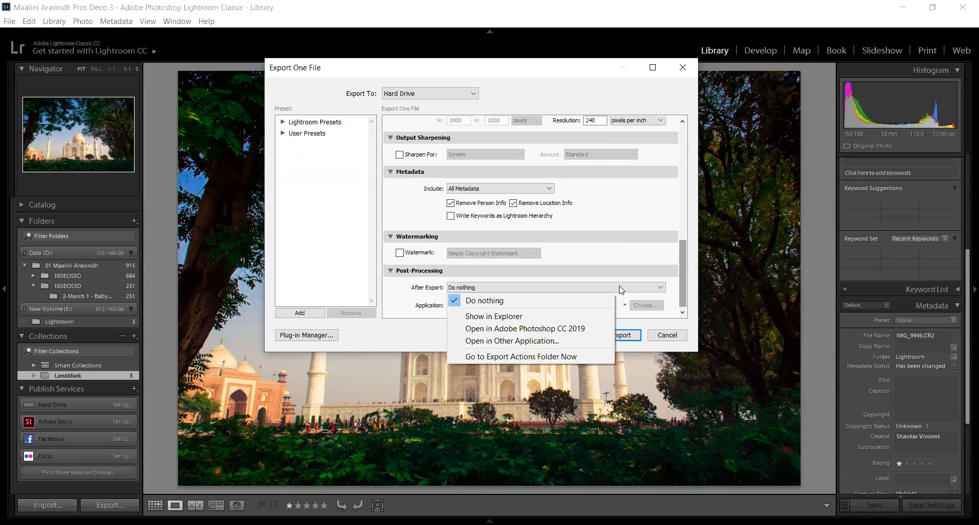
click(666, 336)
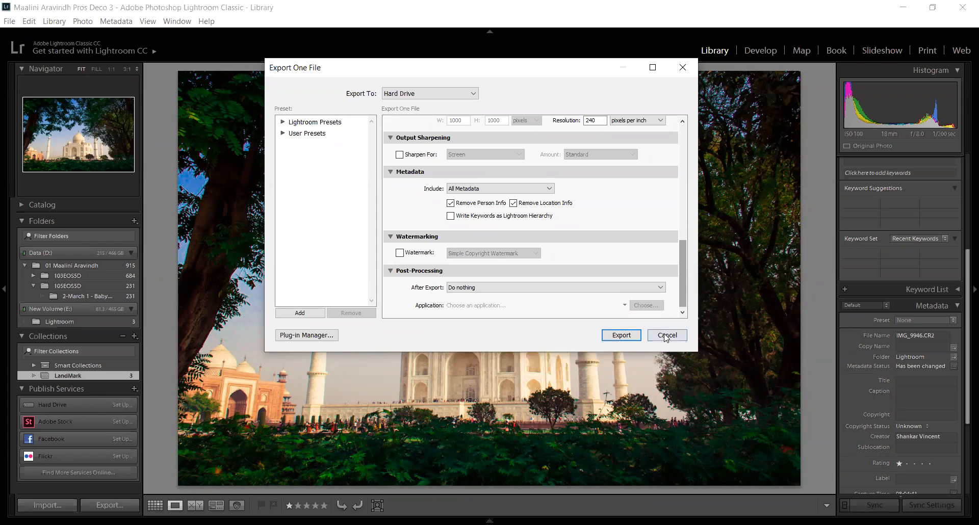
click(665, 335)
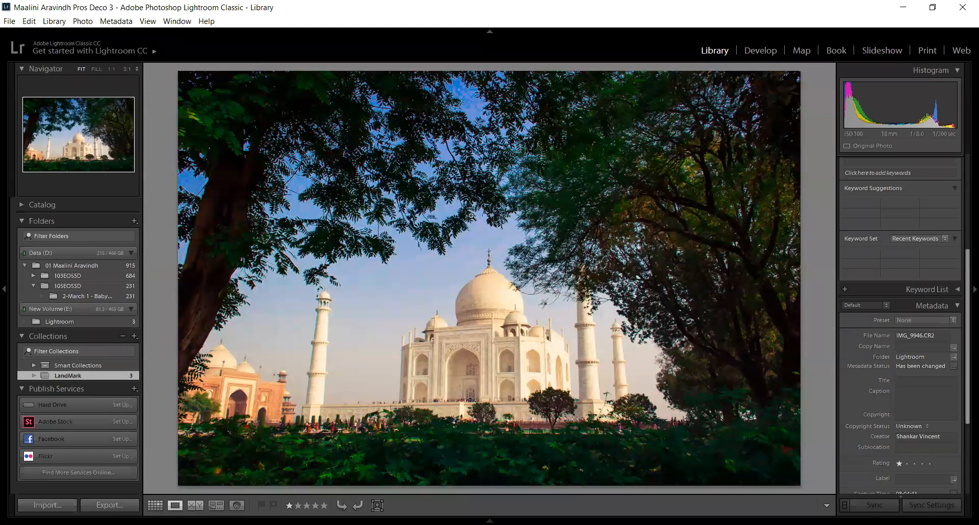
Step: Go back to the Develop module and show the adjustment controls beside the before and after comparison of IMG_9946.CR2
click(761, 50)
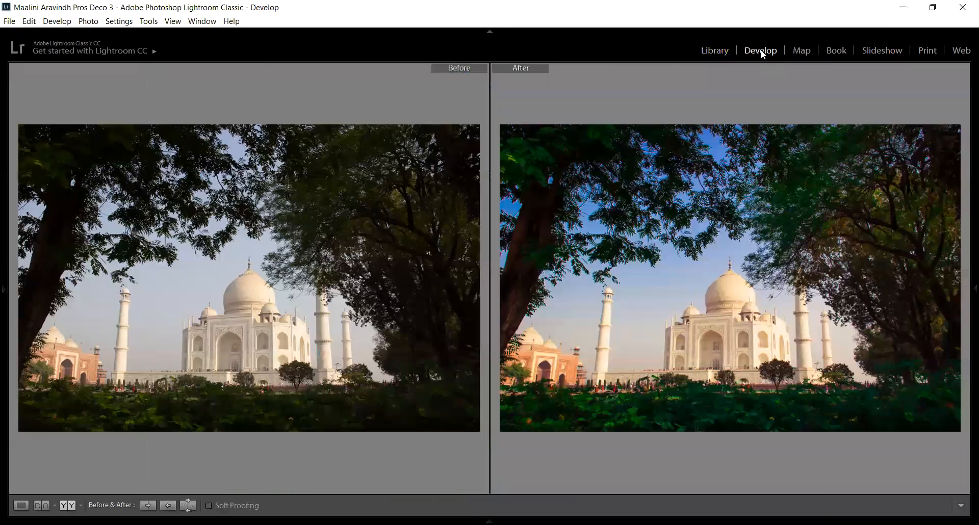
click(973, 253)
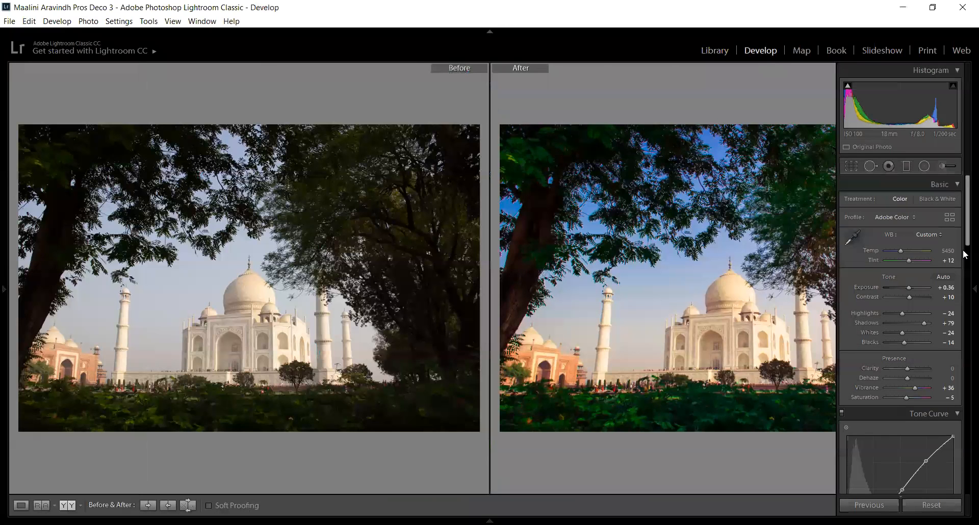
Step: Show the navigator, history and filmstrip again, and select IMG_8947.CR2 for the before and after comparison
click(4, 234)
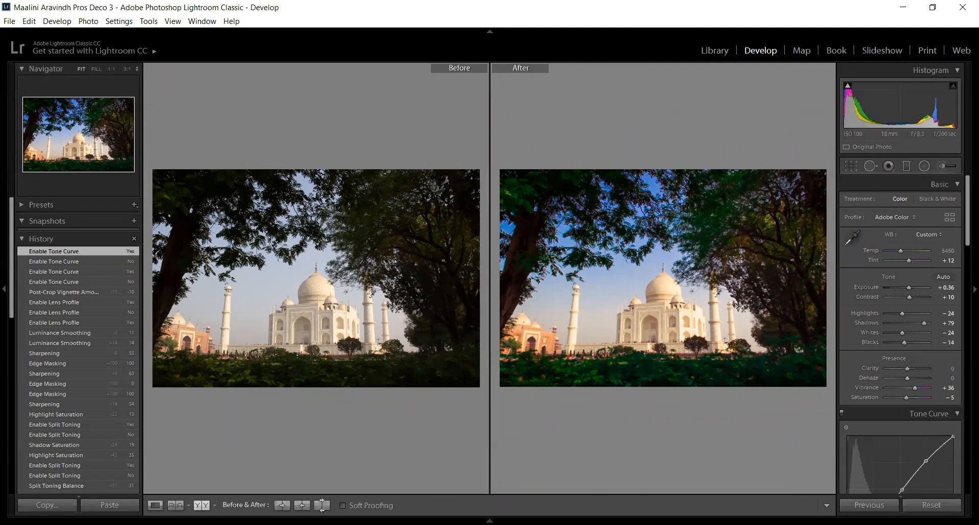
click(490, 521)
click(18, 492)
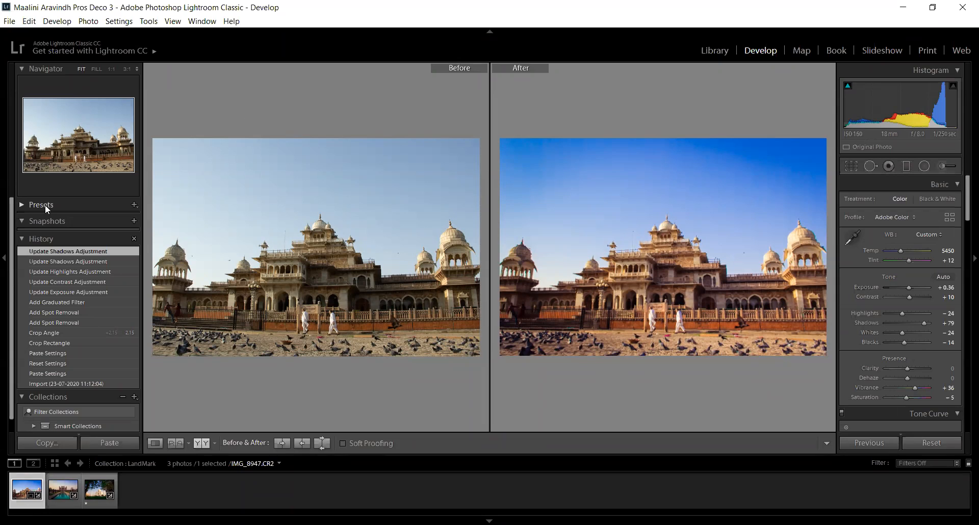
Step: Expand the develop presets and look through the available preset groups and preset creation options
click(134, 207)
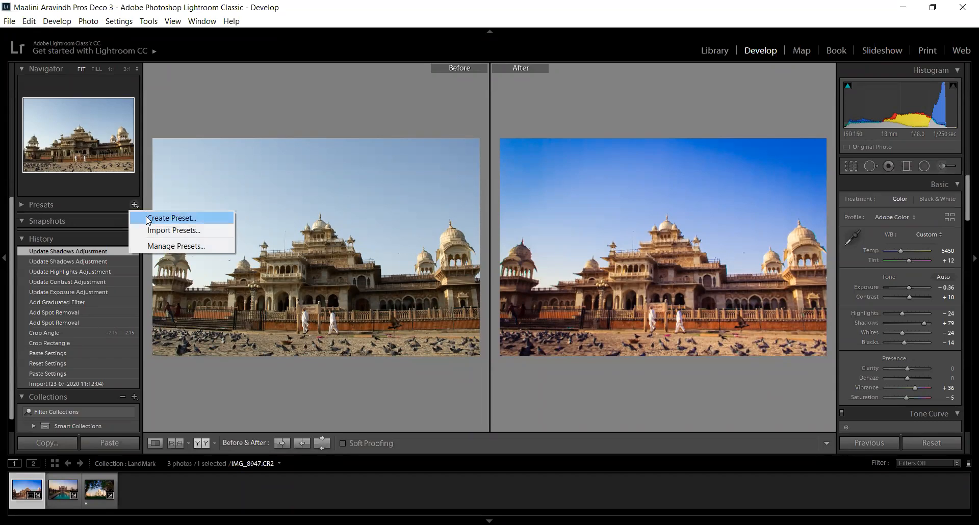
click(23, 206)
click(18, 206)
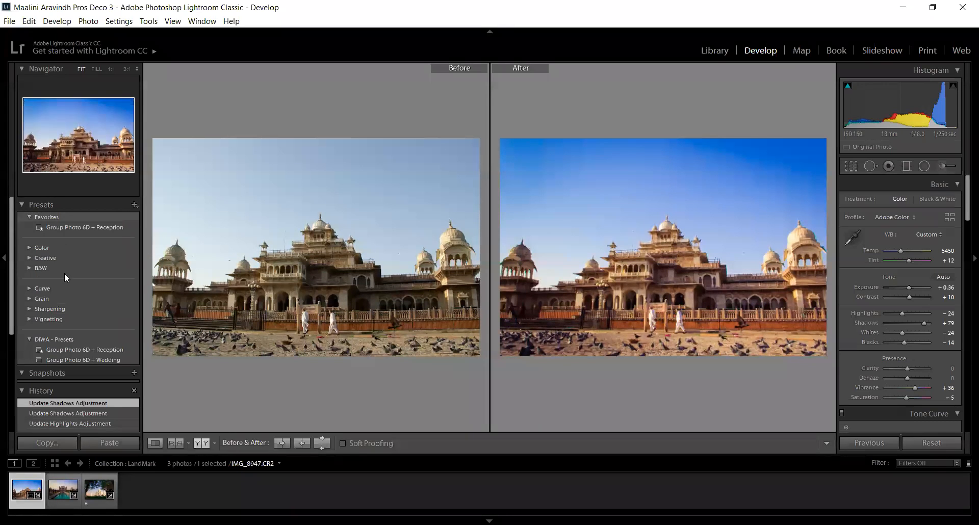
scroll(66, 286, down, 3)
scroll(67, 298, up, 3)
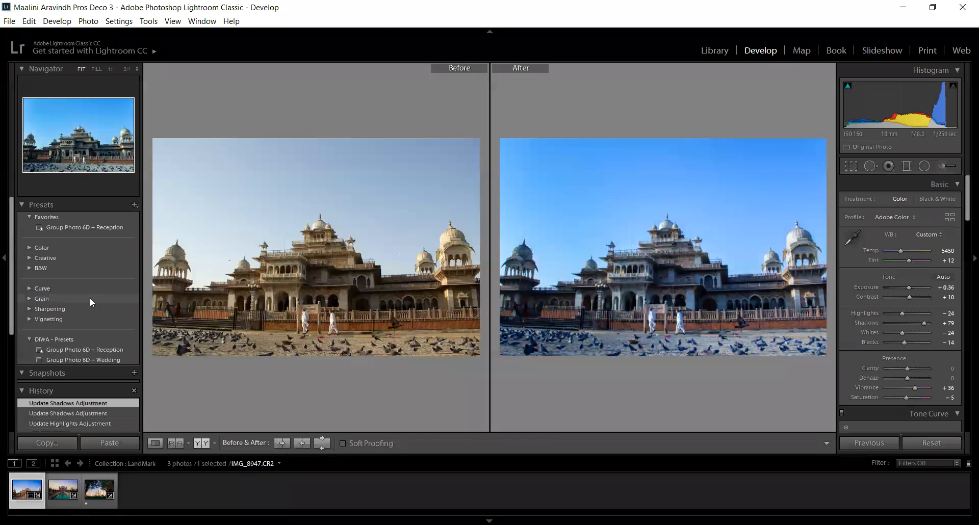
Step: Create a develop preset named Landmark from IMG_8947.CR2 in the DIWA - Presets group, keeping the checked settings
click(134, 205)
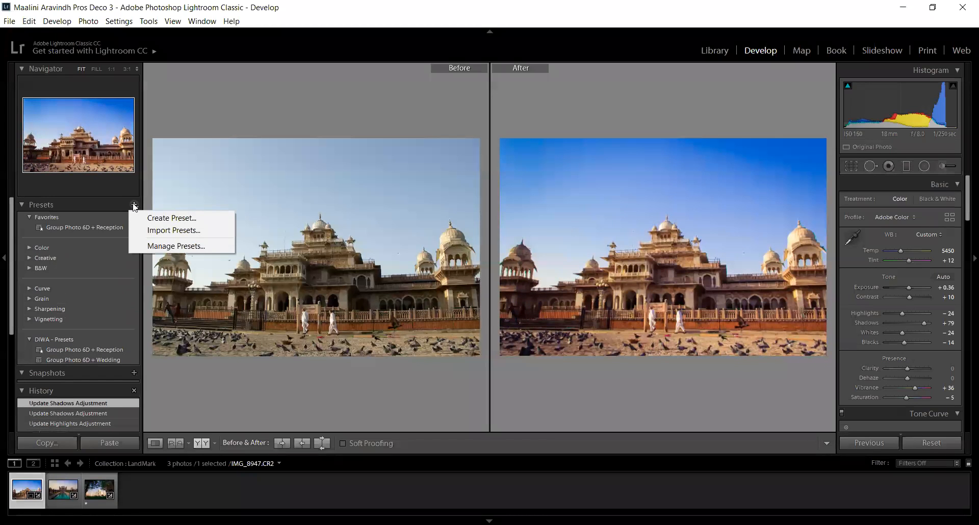
click(151, 220)
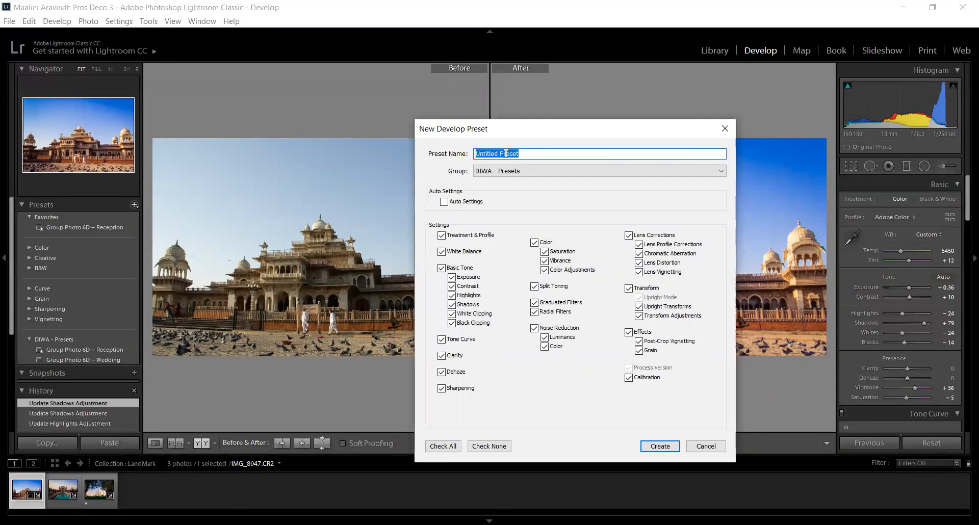
text(zLs444)
key(BackSpace)
key(BackSpace)
key(BackSpace)
key(BackSpace)
key(BackSpace)
key(BackSpace)
text(Landmark)
click(665, 450)
scroll(70, 321, down, 1)
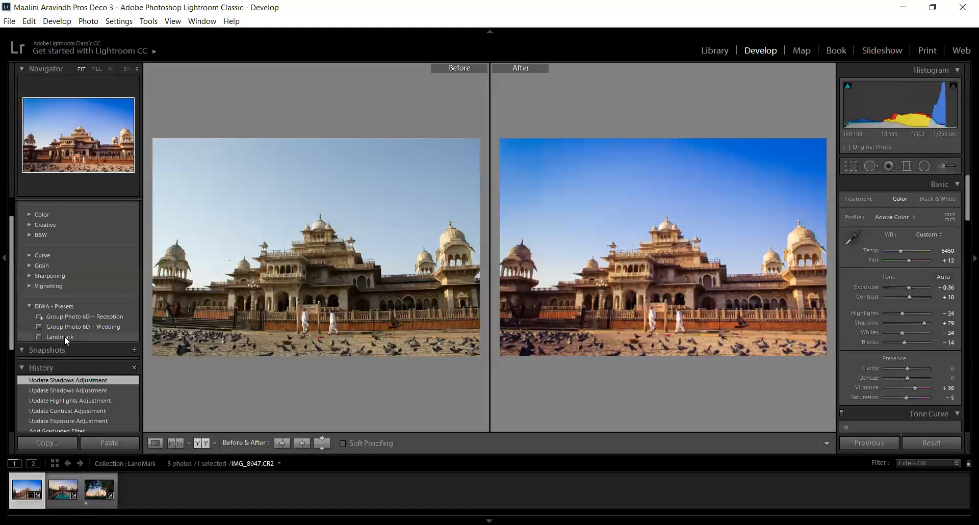
Step: Reset all develop settings of IMG_8947.CR2
click(56, 494)
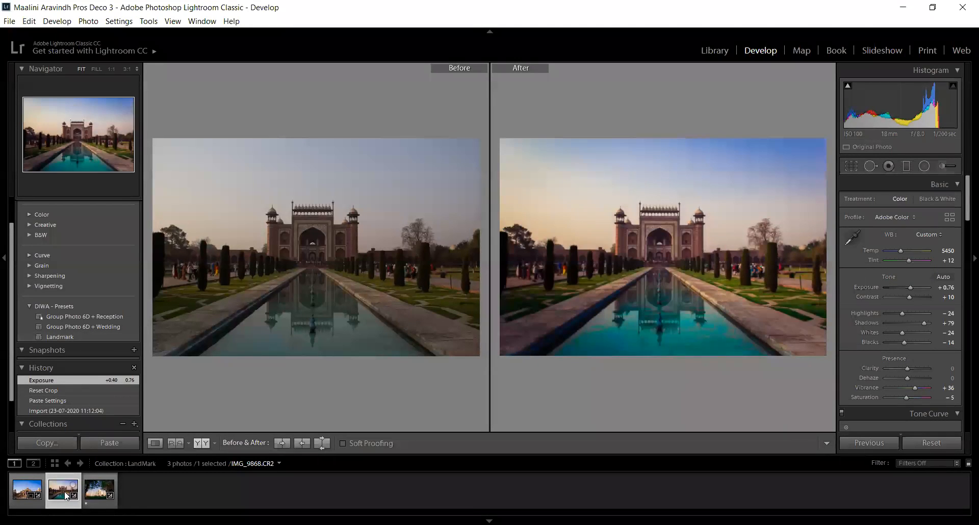
click(22, 492)
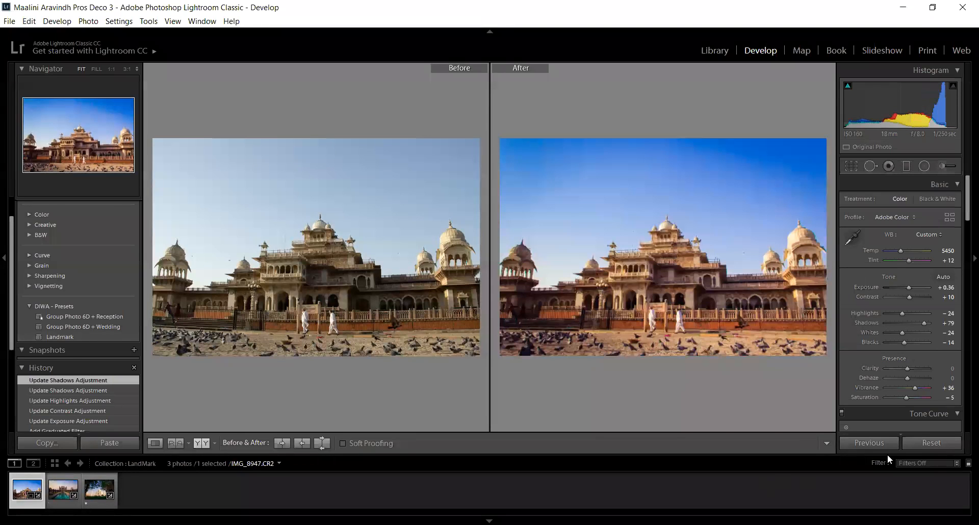
click(931, 443)
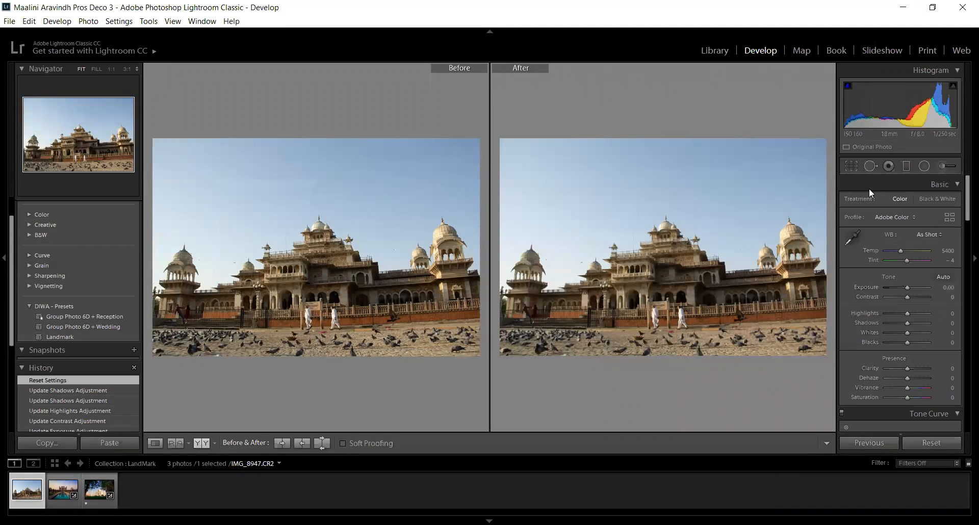
Step: Straighten IMG_8947.CR2 with a crop angle of 3.37 and apply the Landmark preset to it
click(854, 167)
drag(775, 65, 794, 121)
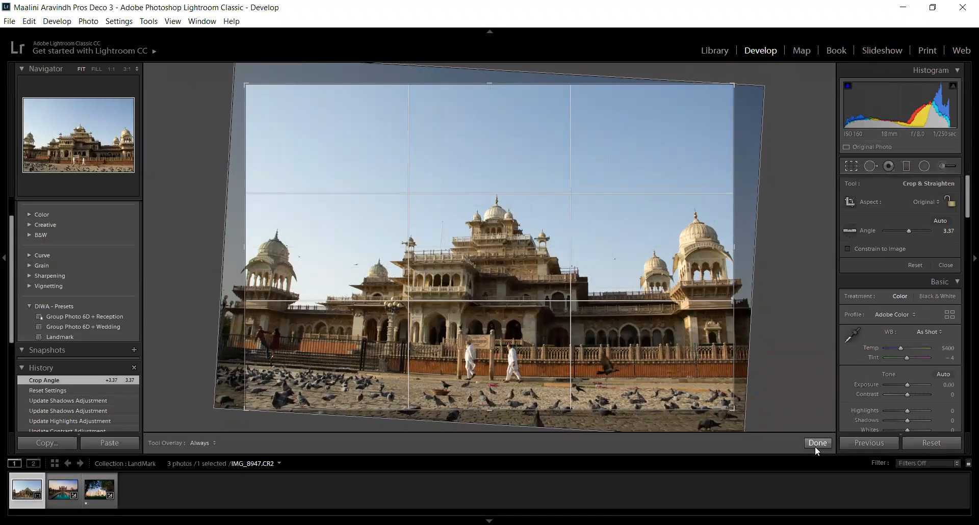
click(817, 443)
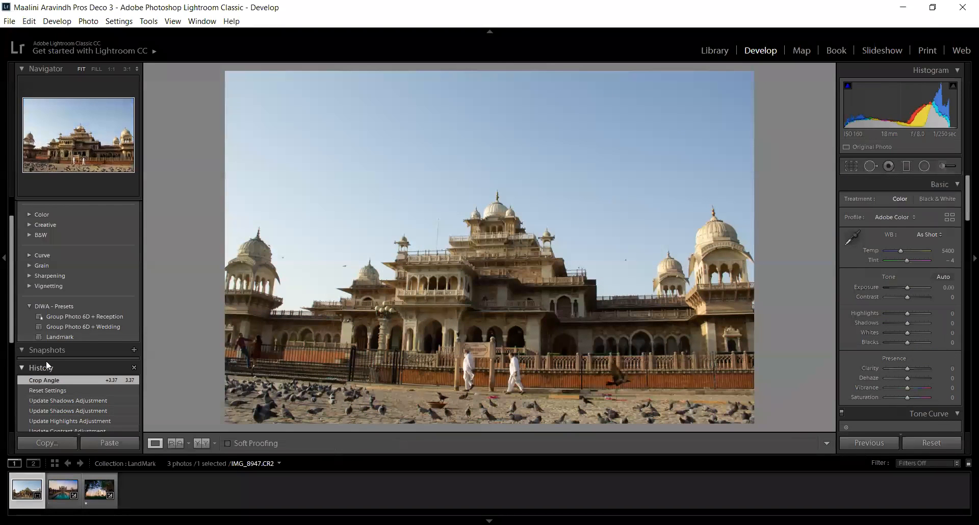
scroll(67, 310, up, 2)
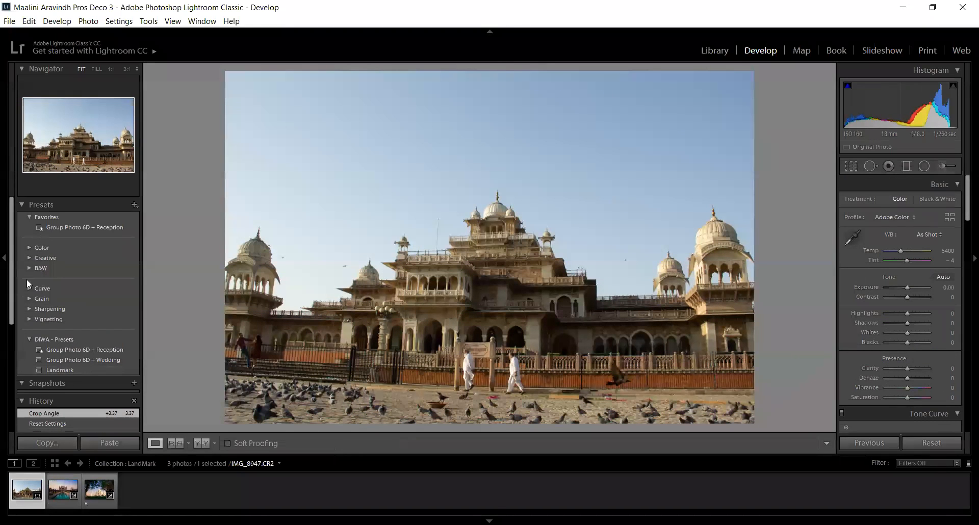
click(57, 370)
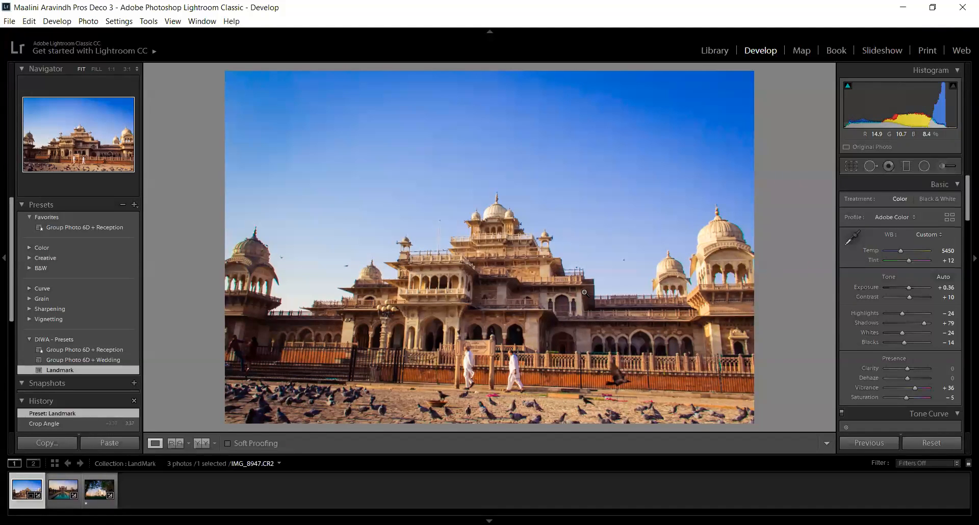
key(e)
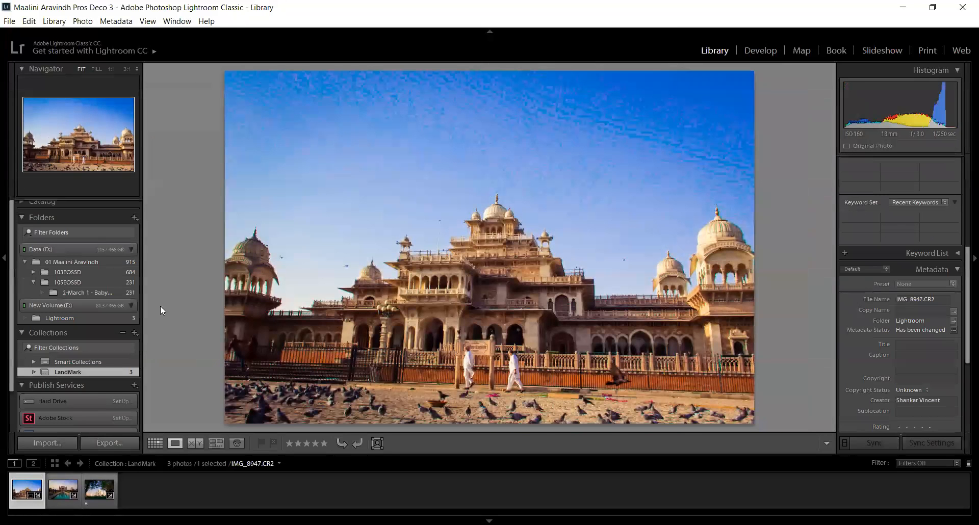
click(103, 442)
click(619, 332)
click(753, 51)
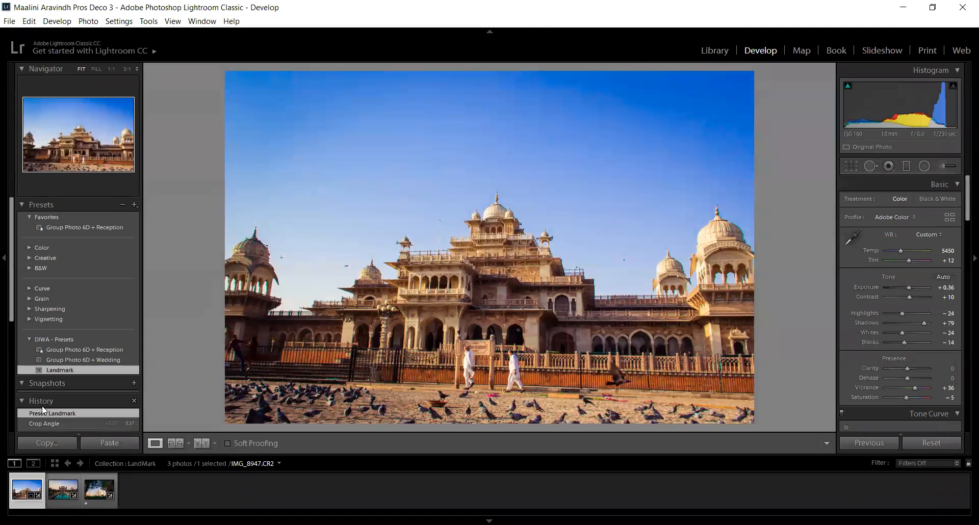
Step: Select all three landmark photos together and open their export options
ctrl+click(57, 487)
ctrl+click(93, 494)
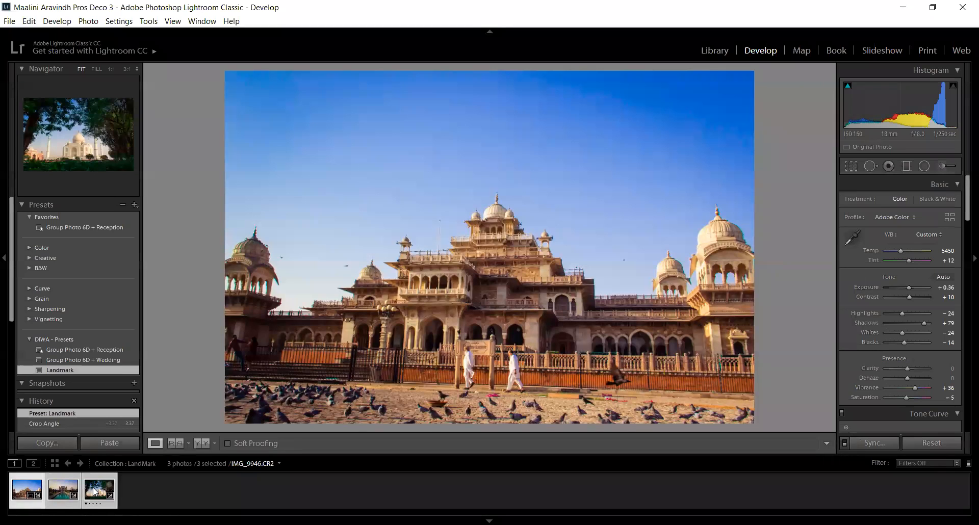
click(9, 21)
click(21, 172)
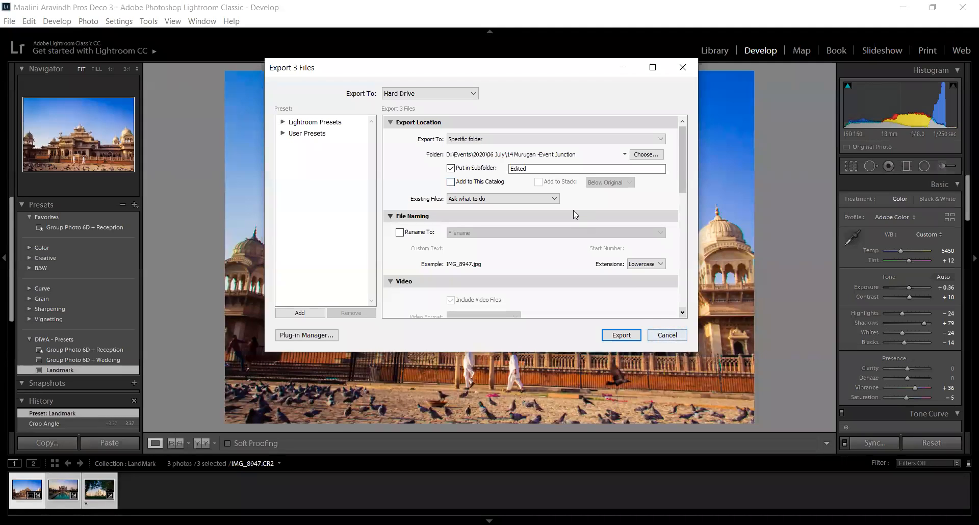
Step: Export the three photos to the same folder as the originals without a subfolder, choosing a new name for existing files
click(629, 141)
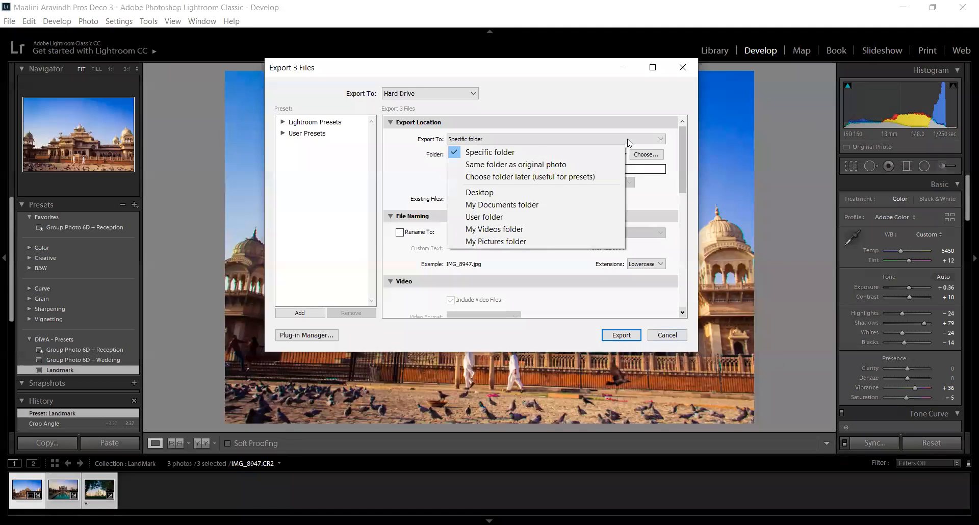
click(563, 165)
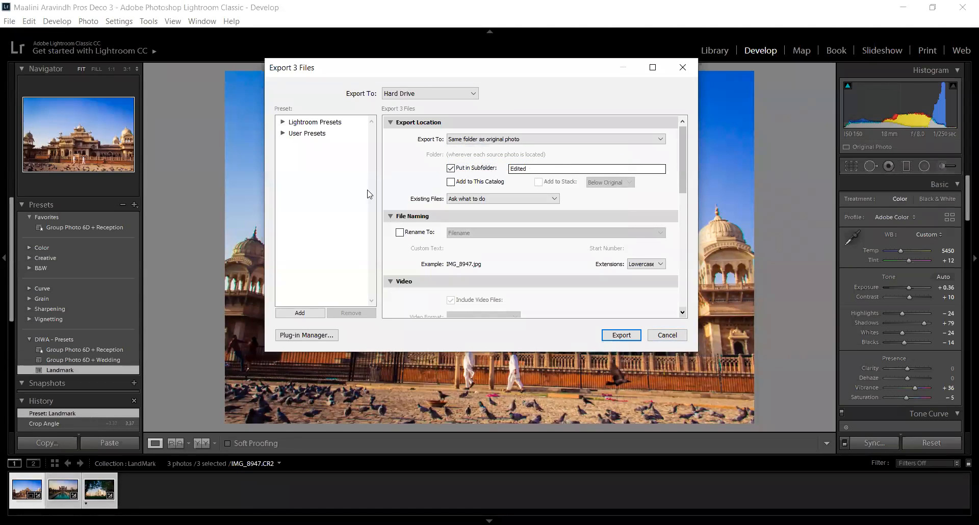
click(451, 168)
click(499, 200)
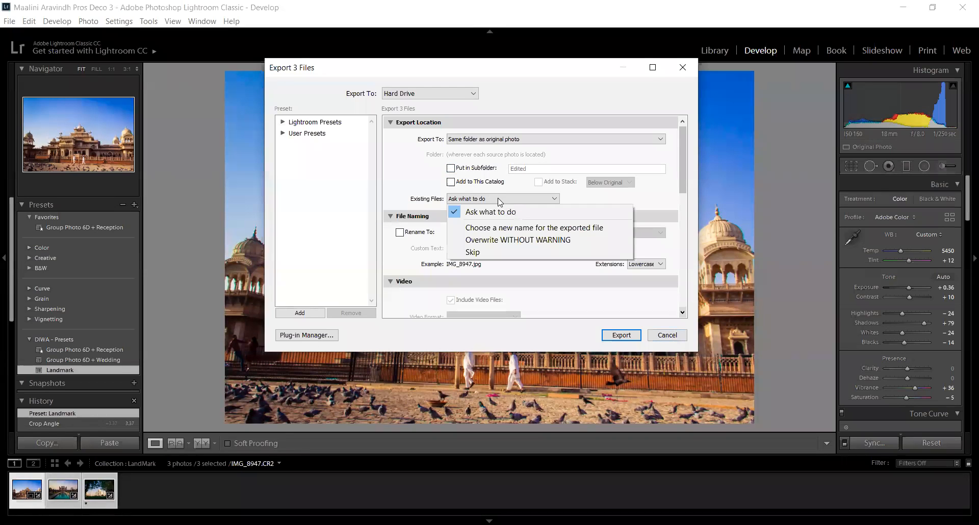
click(496, 229)
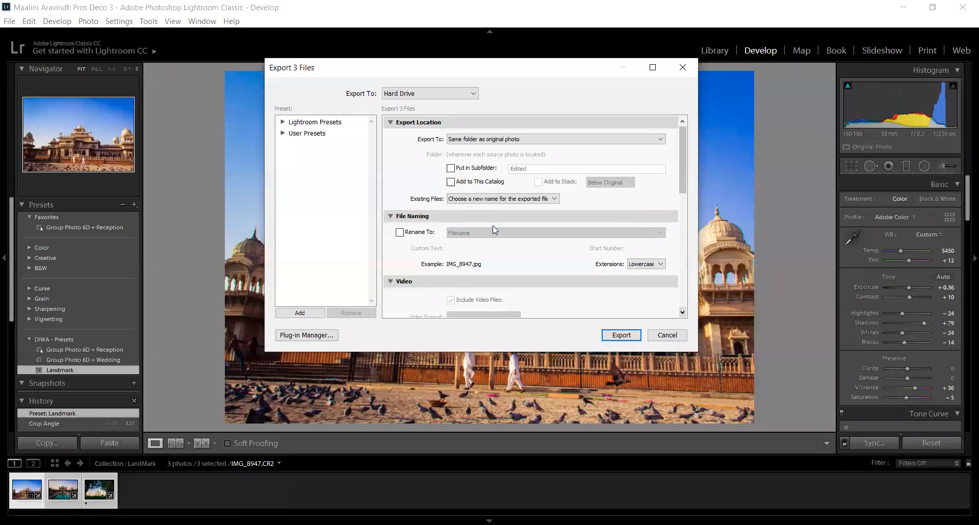
click(620, 336)
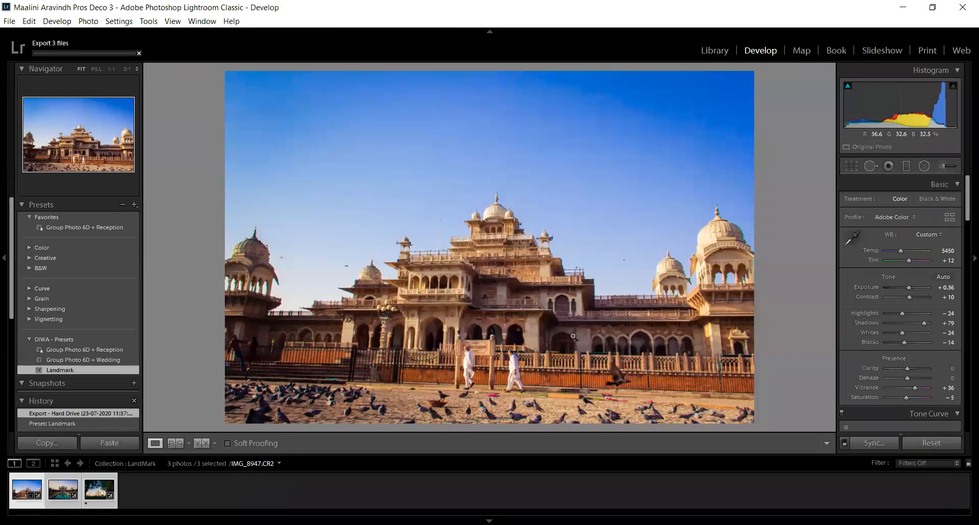